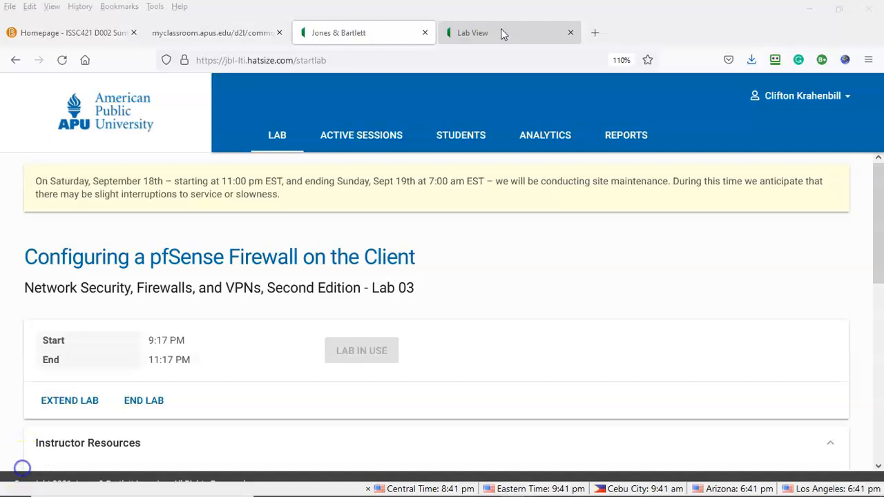
# Step: Show the lab's virtual workstation desktop and Lab Guide from the Lab View tab
pyautogui.click(501, 31)
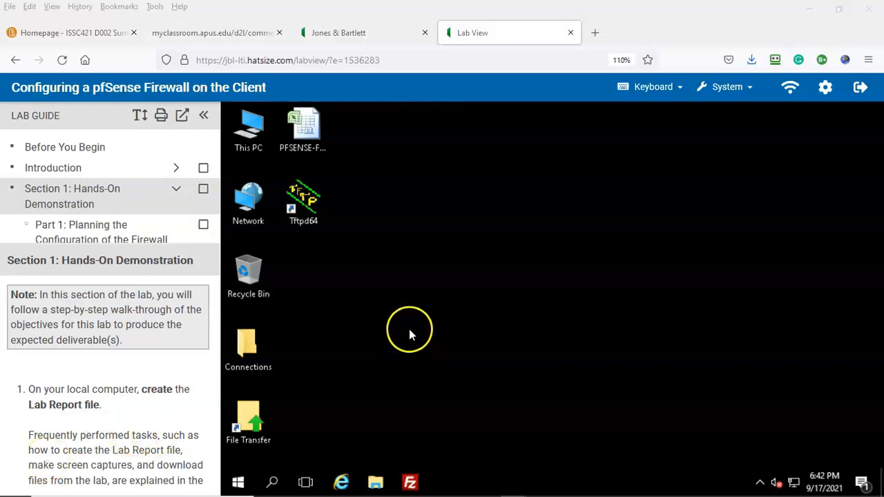
# Step: Scroll the Lab Guide contents and open Part 1: Planning the Configuration of the Firewall
pyautogui.scroll(-2, 147, 404)
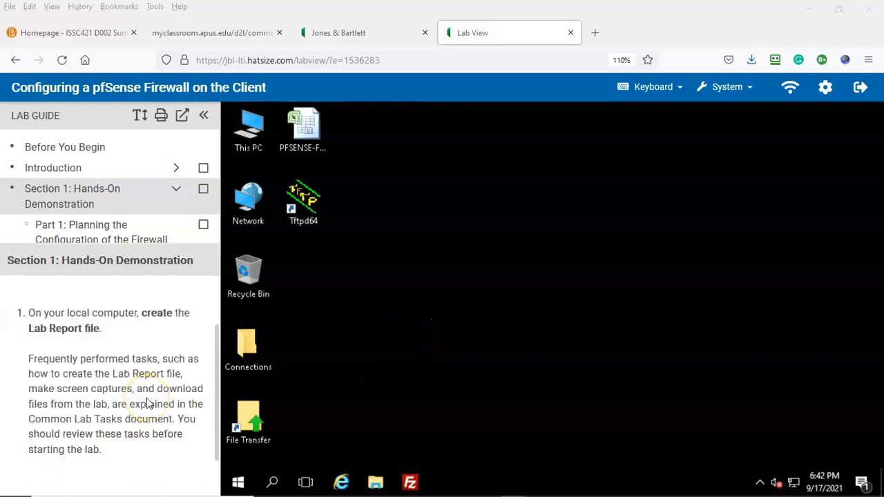
pyautogui.scroll(-1, 147, 404)
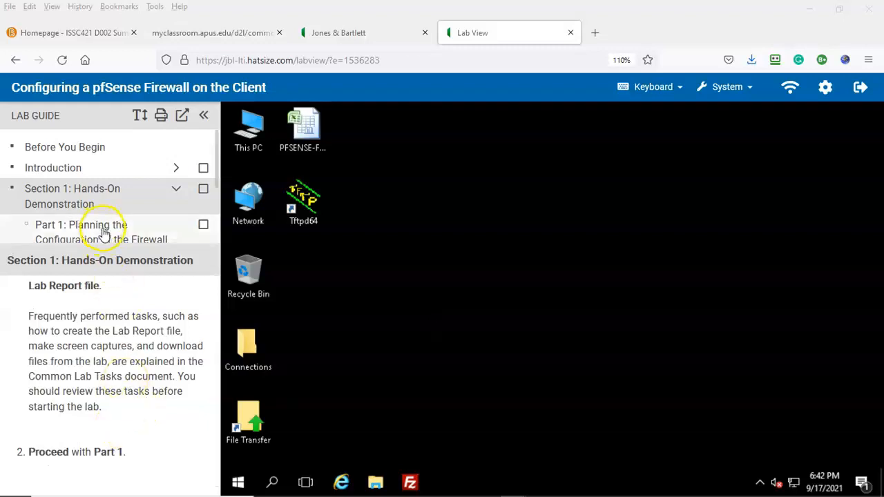
pyautogui.click(29, 464)
pyautogui.scroll(-2, 143, 199)
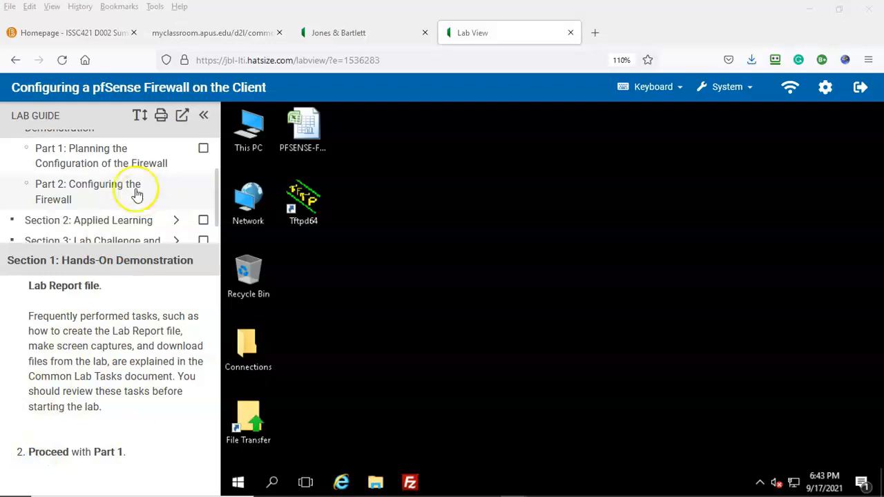
pyautogui.click(90, 153)
pyautogui.scroll(-5, 85, 345)
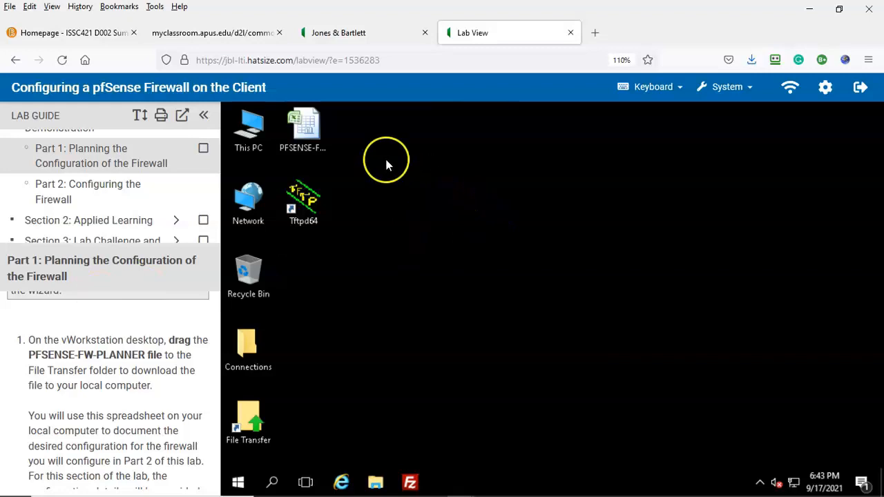
# Step: Drag PFSENSE-FW-PLANNER into the File Transfer folder and save the download as a local file
pyautogui.click(304, 150)
pyautogui.moveTo(304, 150); pyautogui.dragTo(250, 419)
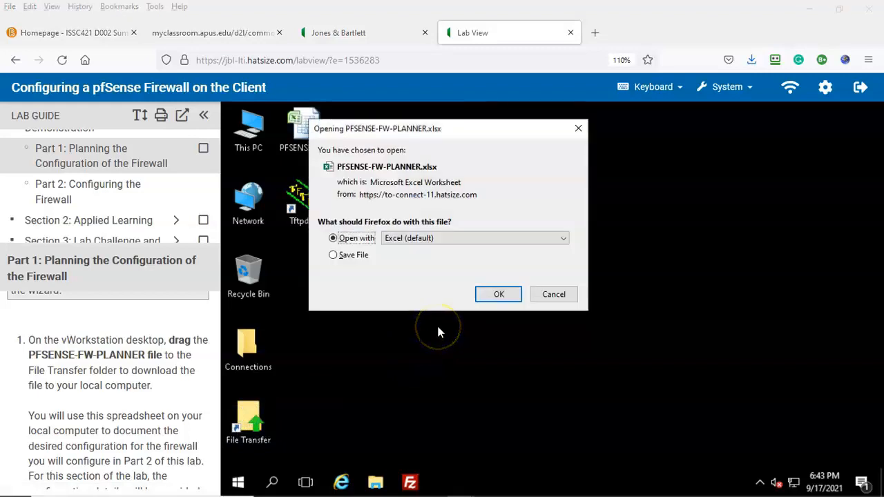
pyautogui.click(332, 255)
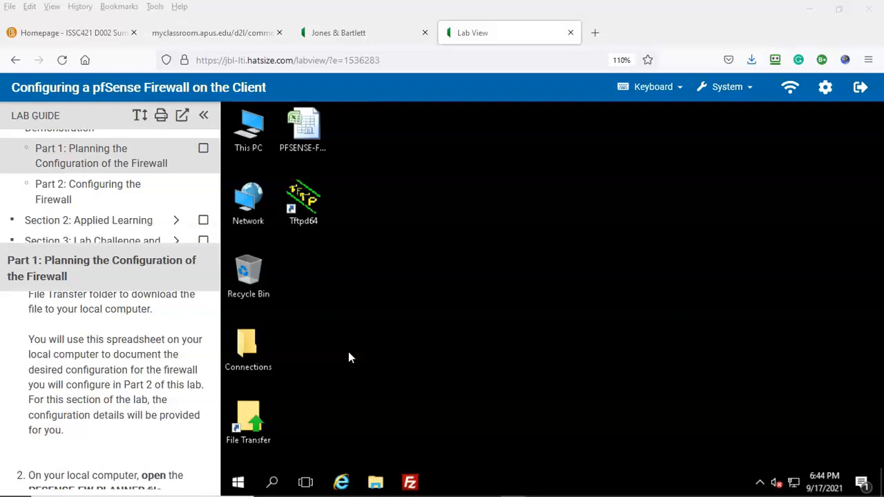
pyautogui.scroll(-2, 21, 473)
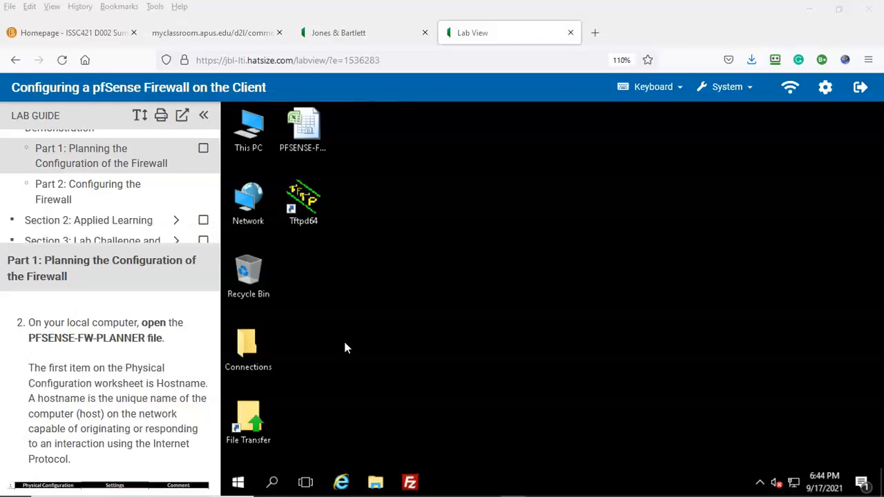
pyautogui.click(669, 482)
pyautogui.scroll(-2, 158, 384)
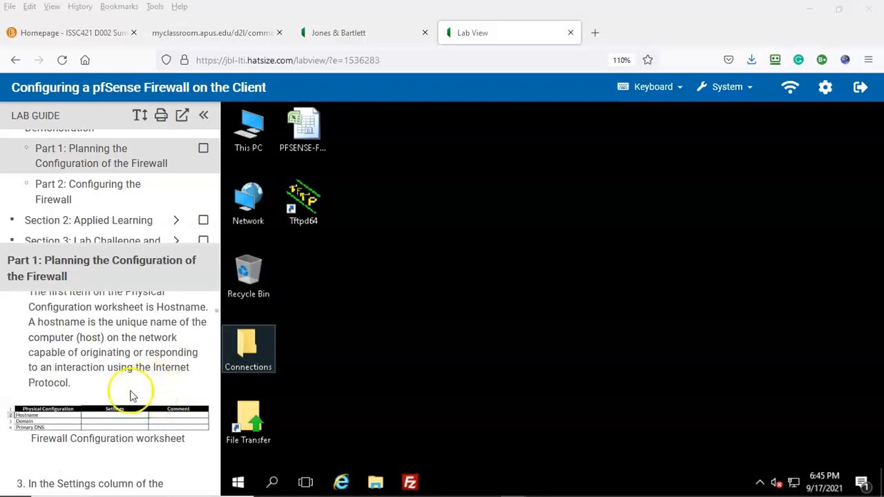
pyautogui.scroll(-4, 28, 468)
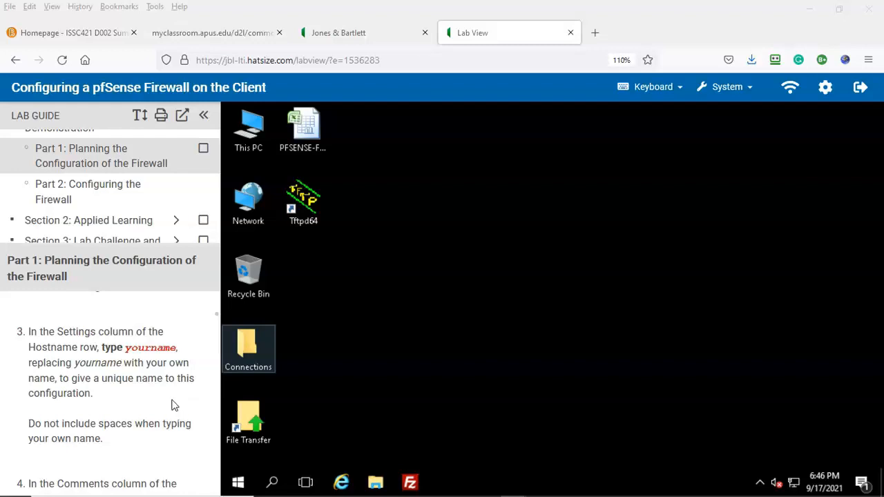
# Step: In Excel's Physical Config sheet, enter your username as the Hostname in B2
pyautogui.click(673, 484)
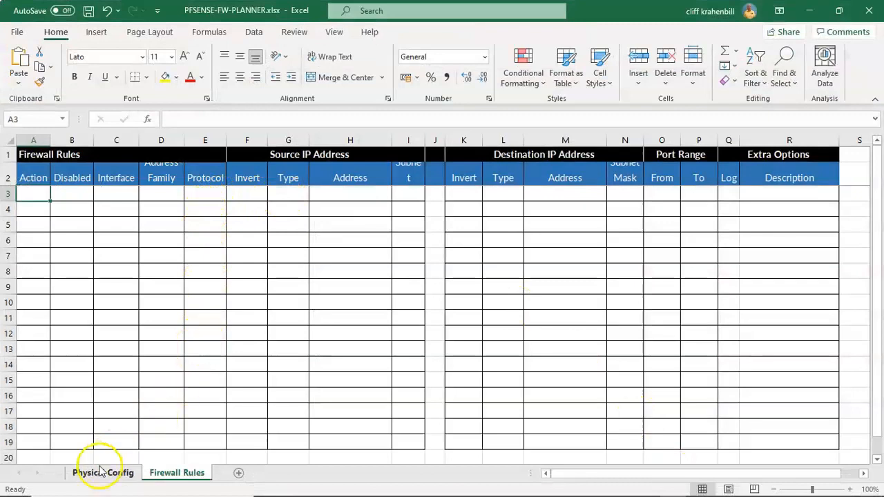
pyautogui.click(102, 472)
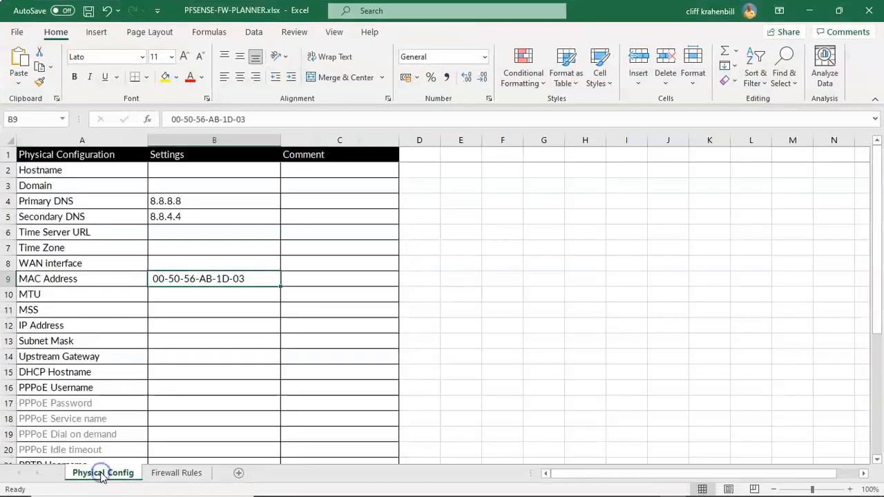
pyautogui.click(167, 169)
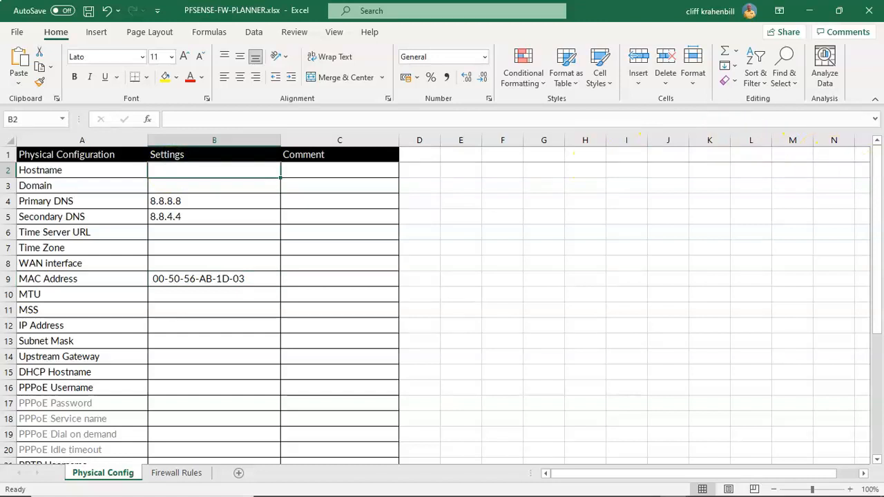
pyautogui.write('Cliff')
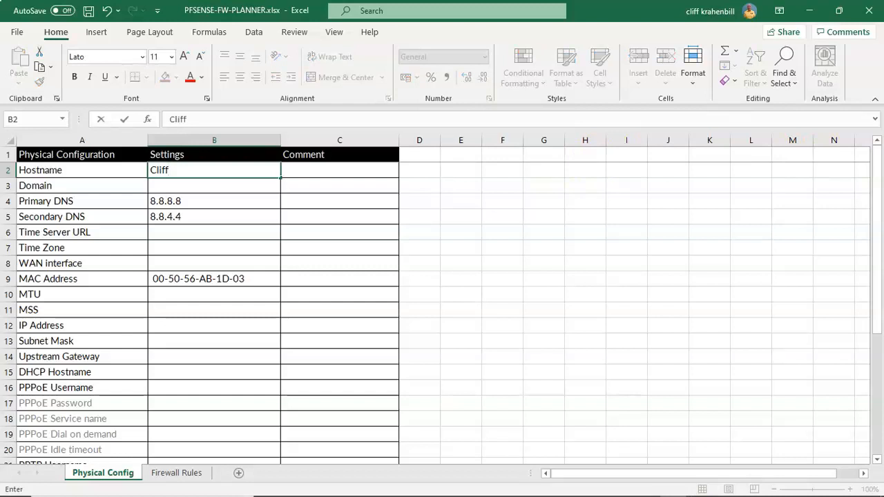
pyautogui.press('BackSpace')
pyautogui.press('BackSpace')
pyautogui.press('BackSpace')
pyautogui.press('BackSpace')
pyautogui.press('BackSpace')
pyautogui.write('ckrahenbill')
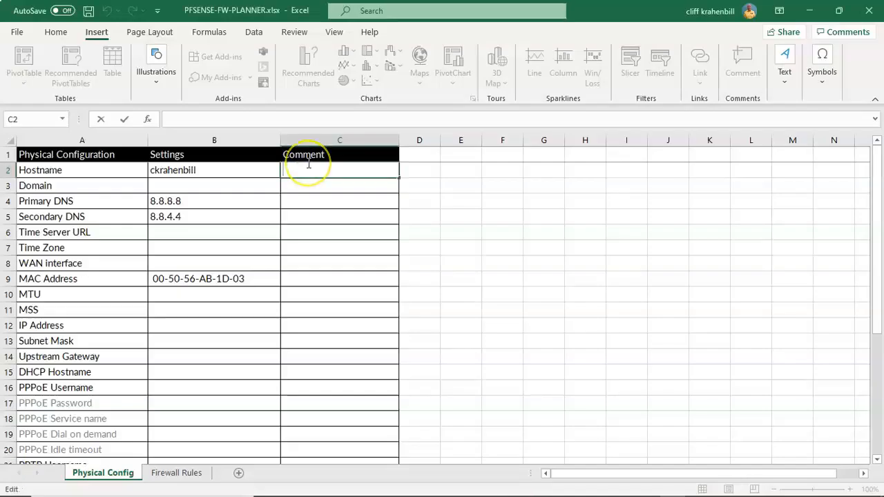
# Step: Date the Hostname comment 9/17/2021 and set the Domain to Local
pyautogui.write('9/')
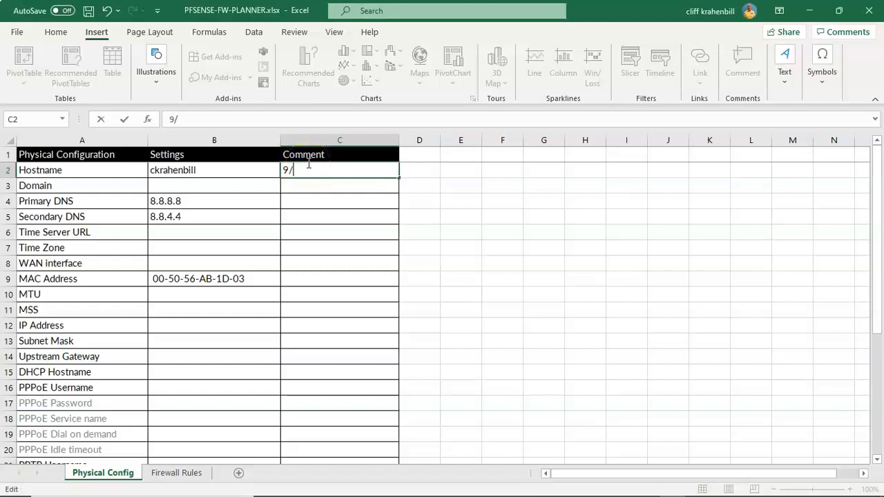
pyautogui.write('17/2021')
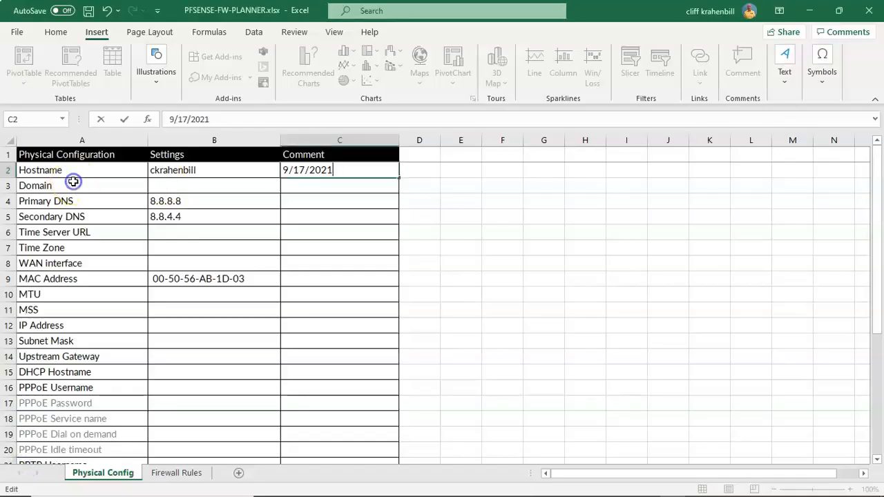
pyautogui.click(166, 184)
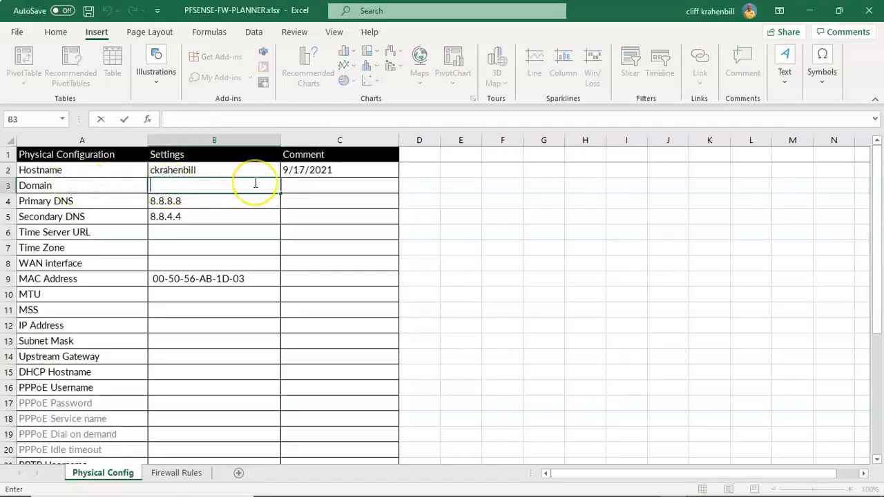
pyautogui.write('Local')
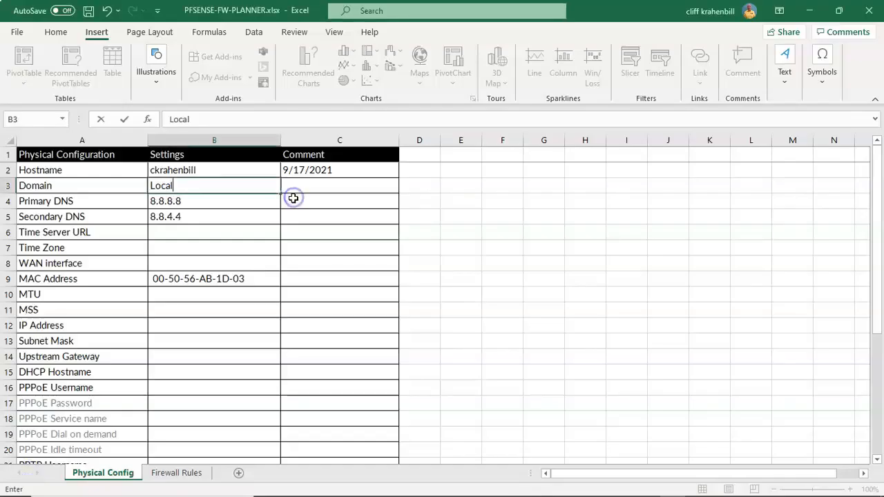
# Step: Comment Primary and Secondary DNS 'Override DNS' and enter Time Server URL 0.pfsense.poll.ntp.org
pyautogui.doubleClick(294, 198)
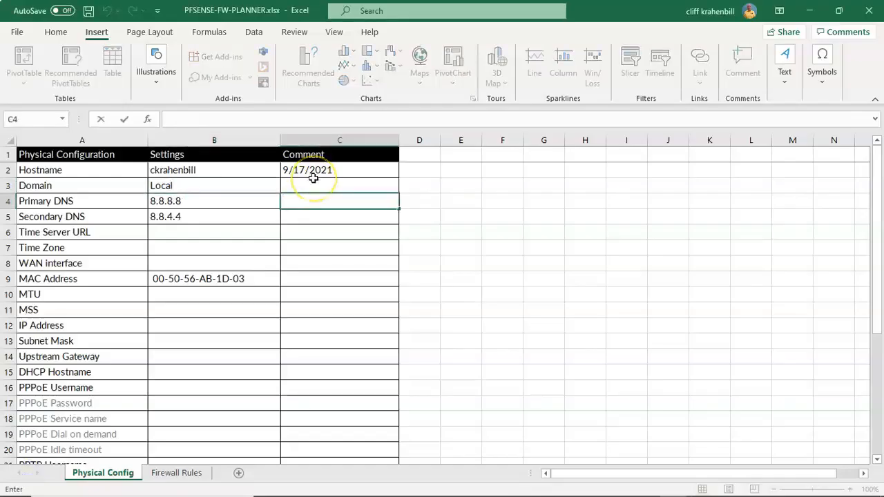
pyautogui.write('Override DND')
pyautogui.press('BackSpace')
pyautogui.write('S')
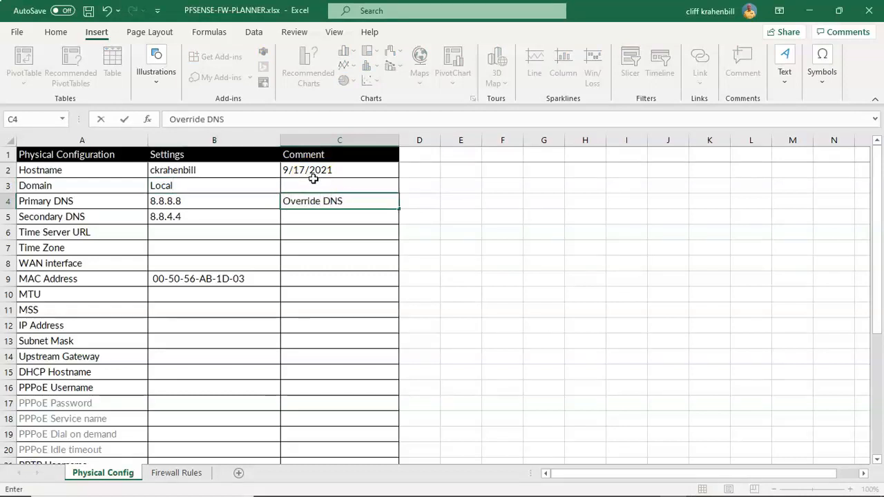
pyautogui.click(292, 216)
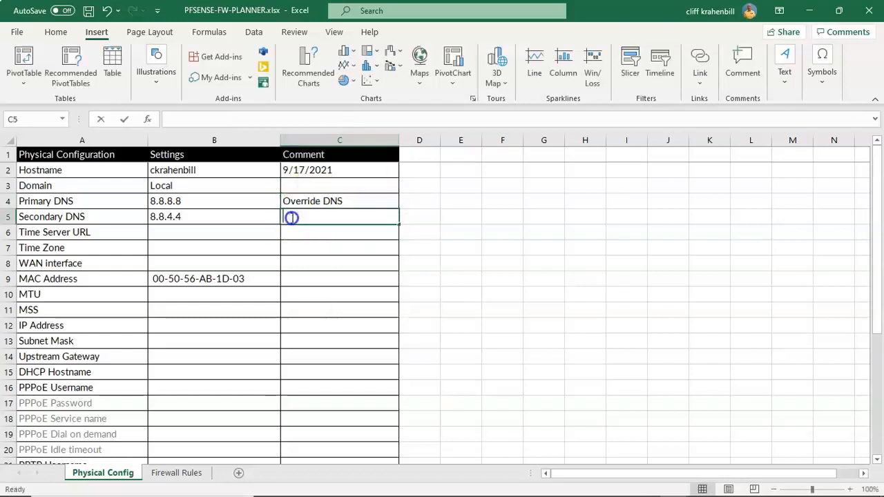
pyautogui.rightClick(294, 219)
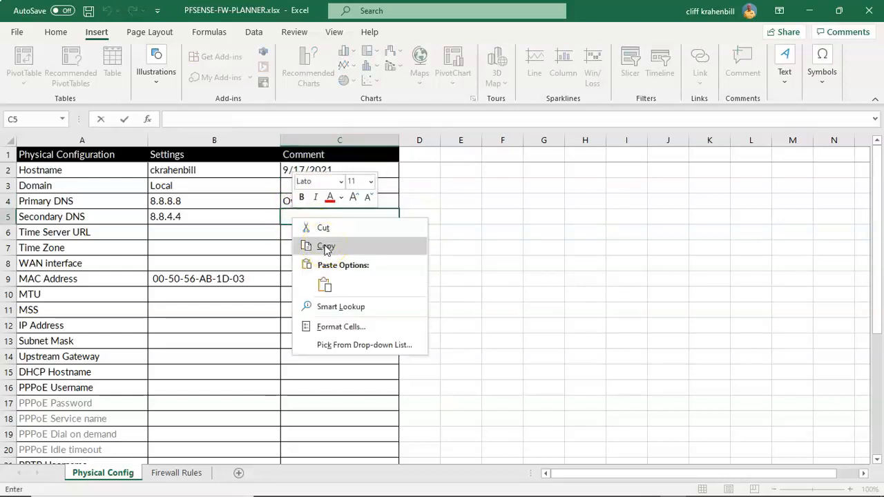
pyautogui.click(349, 217)
pyautogui.write('Override DNS')
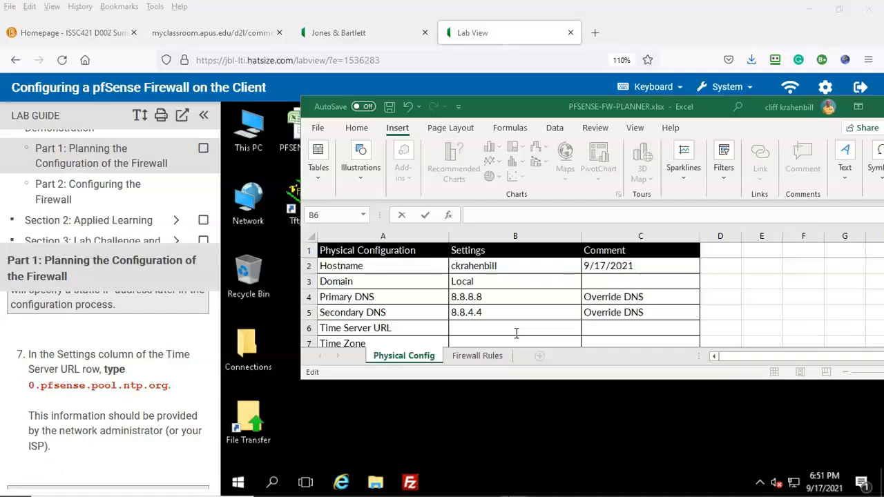
pyautogui.click(466, 323)
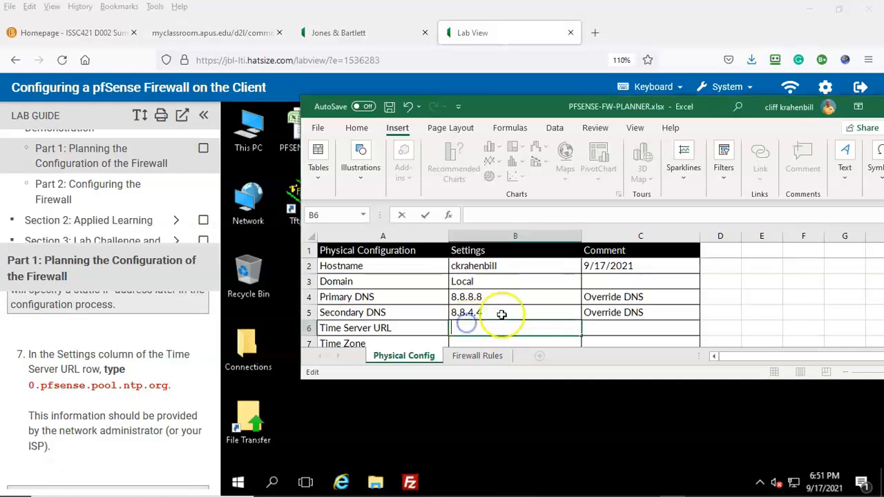
pyautogui.write('0.')
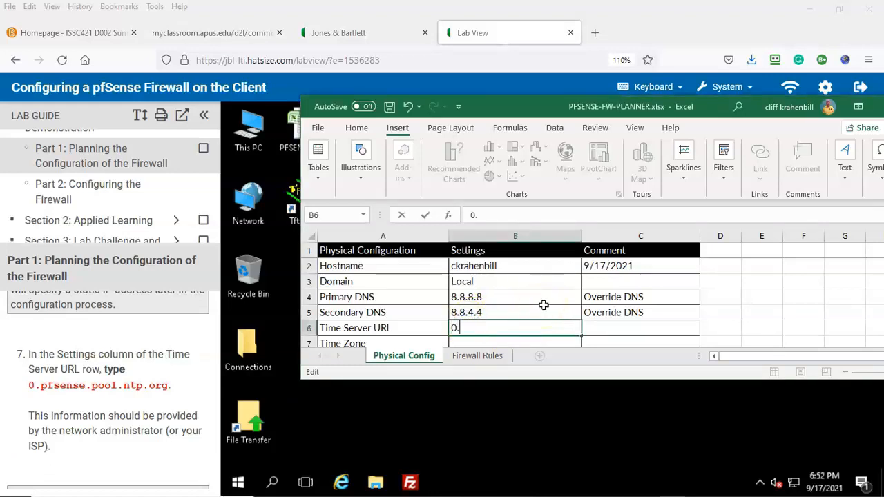
pyautogui.write('pfsense.poll.')
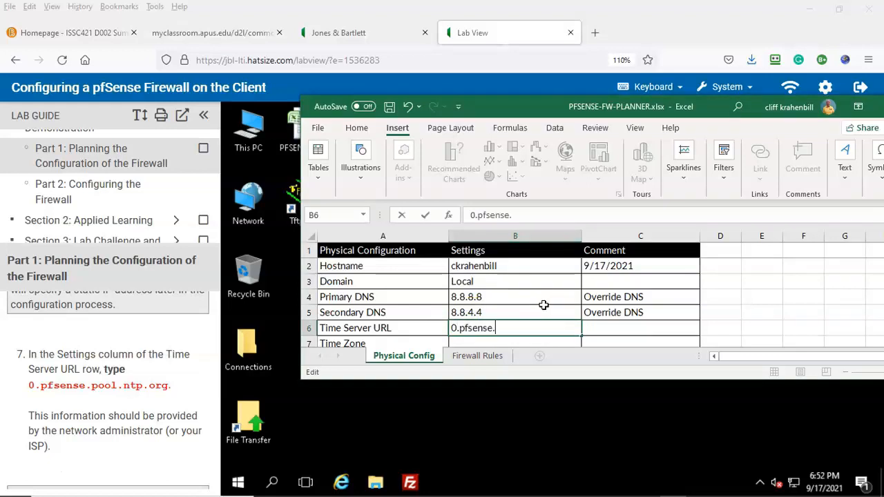
pyautogui.write('ntp.org')
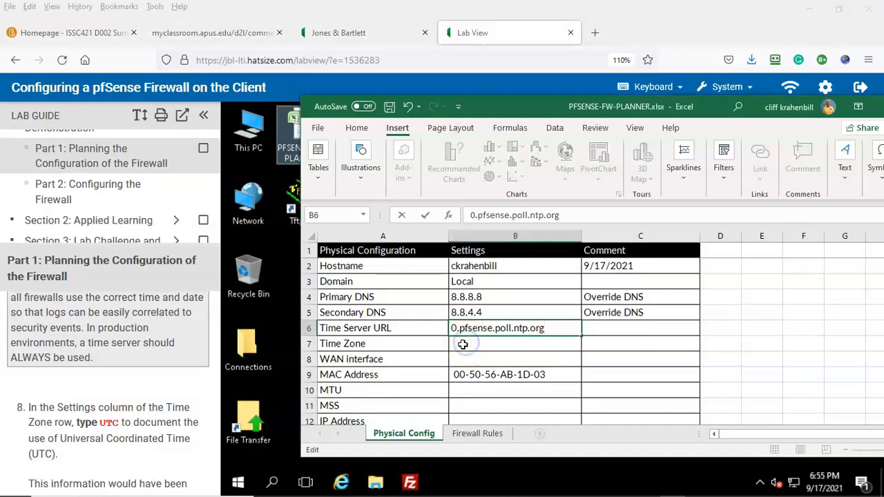
# Step: Set the Time Zone to UTC
pyautogui.doubleClick(465, 345)
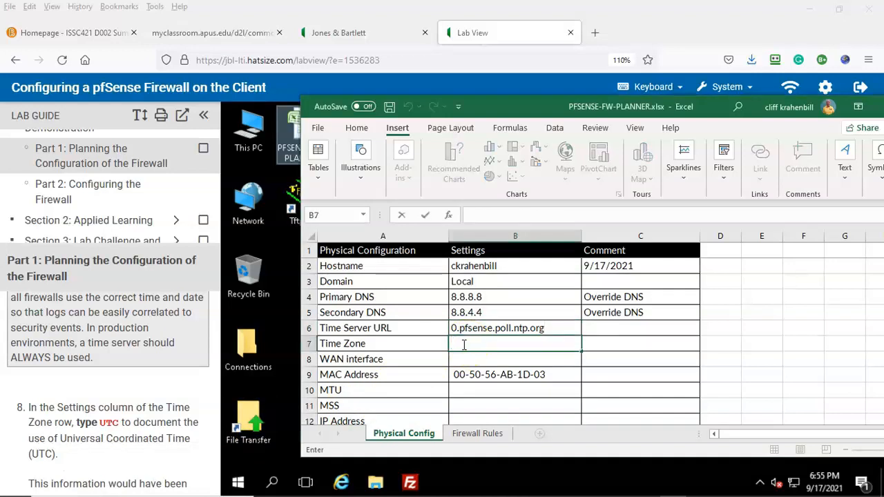
pyautogui.write('UTC')
pyautogui.scroll(-3, 121, 399)
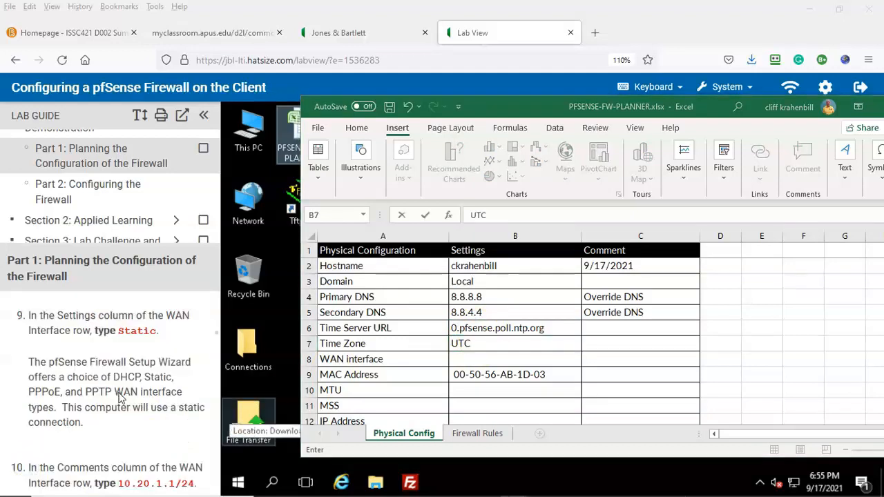
# Step: Set the WAN interface to Static with the comment 10.20.1.1/24
pyautogui.click(459, 359)
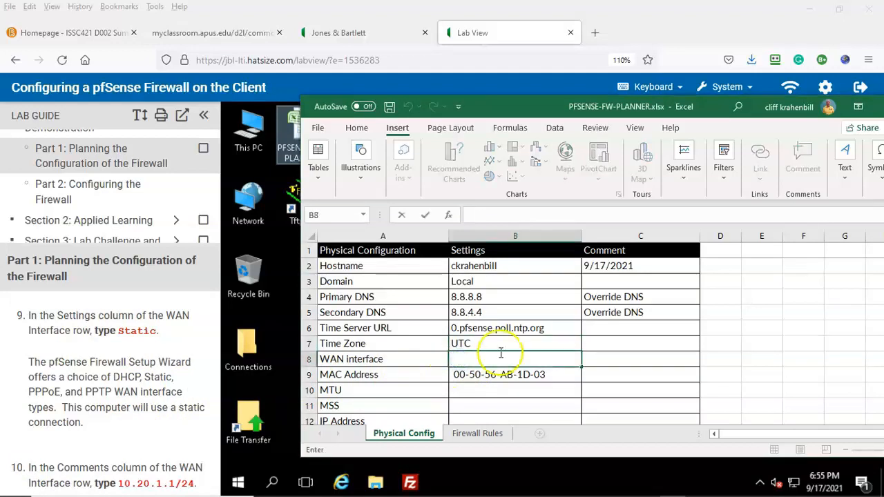
pyautogui.write('Static')
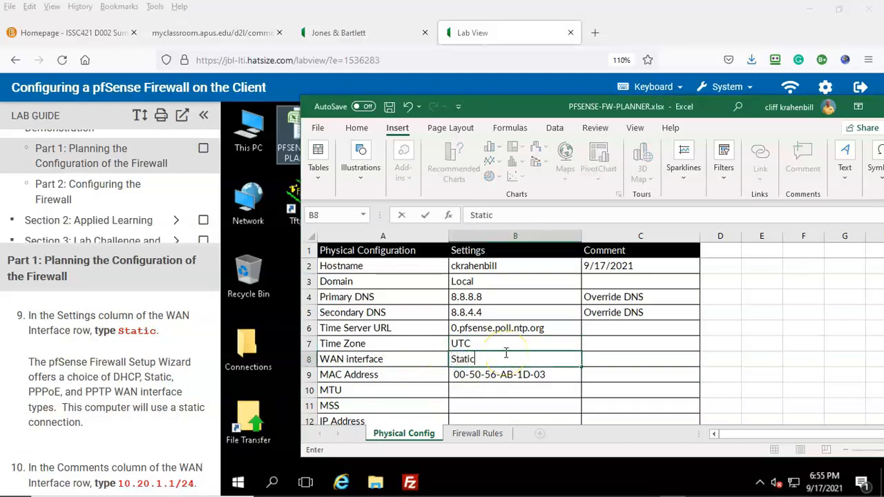
pyautogui.scroll(-3, 117, 428)
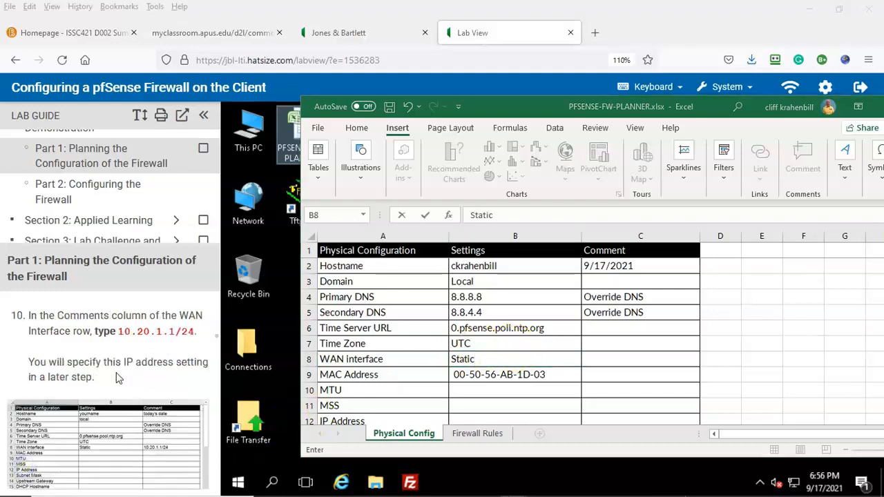
pyautogui.click(593, 358)
pyautogui.write('10.20')
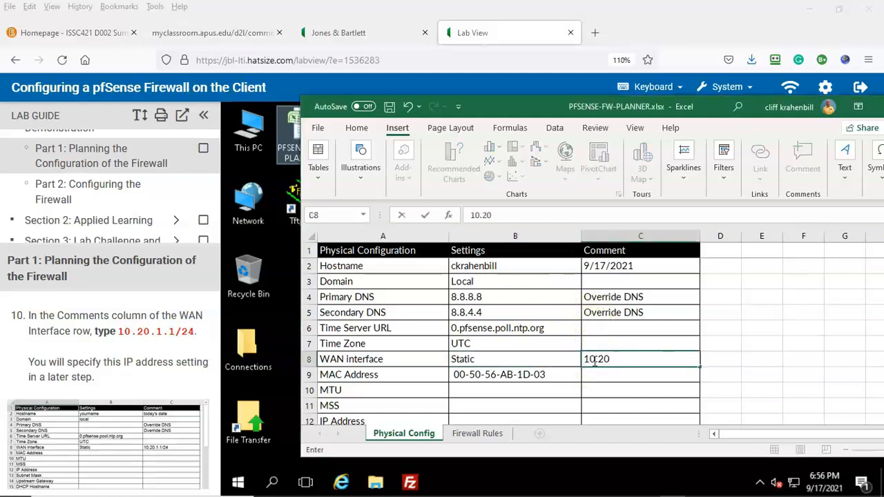
pyautogui.write('.1.1/24')
pyautogui.press('Return')
# Step: Clear the MAC Address setting value
pyautogui.scroll(-3, 125, 414)
pyautogui.press('Left')
pyautogui.press('BackSpace')
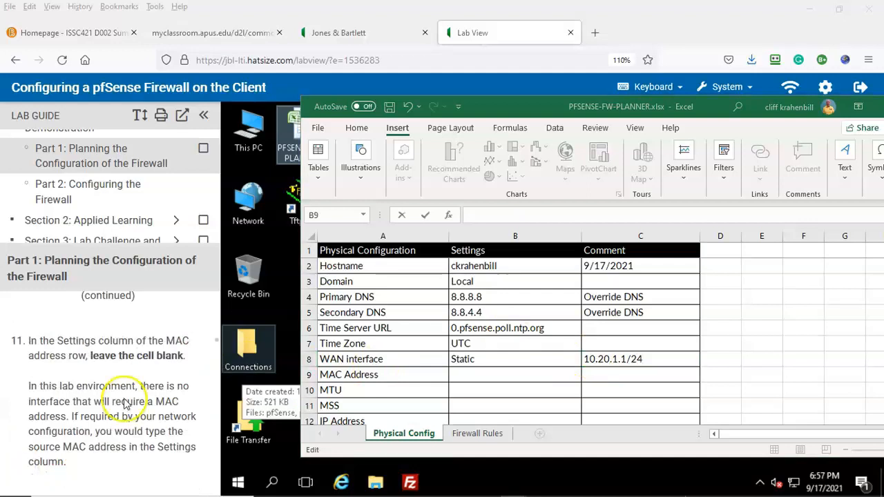
pyautogui.scroll(-2, 126, 404)
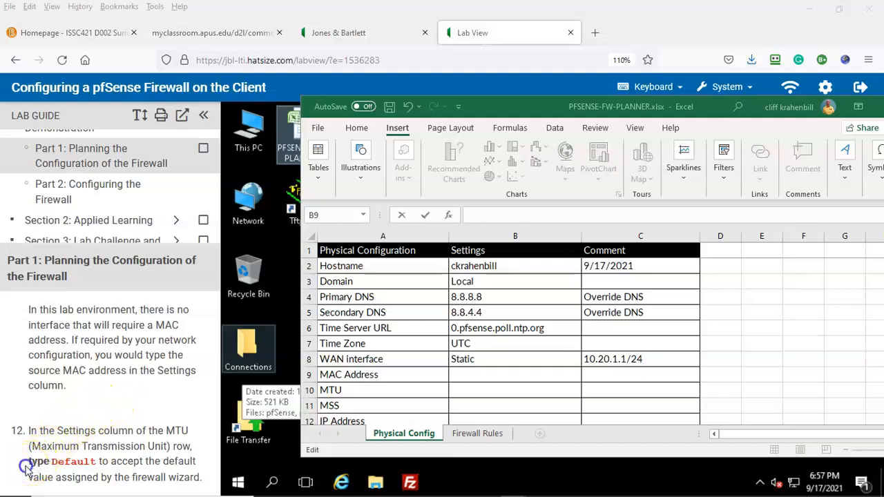
pyautogui.scroll(-2, 99, 393)
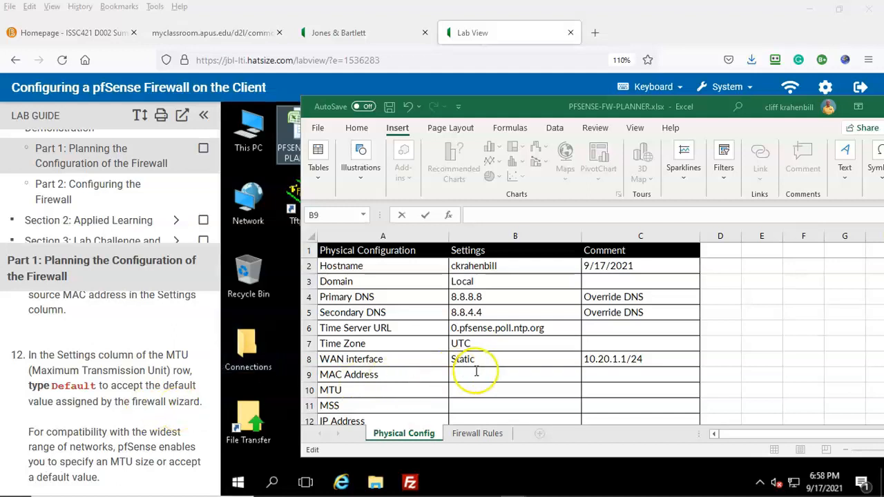
# Step: Set the MTU to Default
pyautogui.click(462, 391)
pyautogui.write('Default')
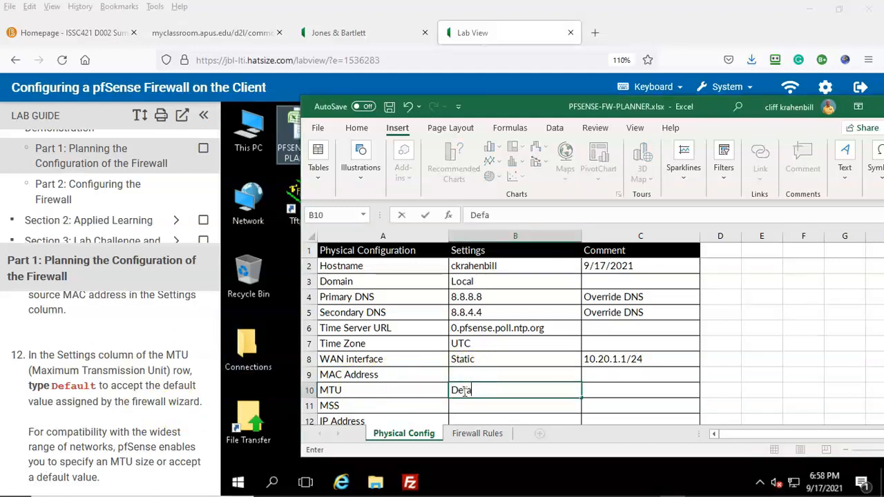
pyautogui.scroll(-1, 400, 387)
pyautogui.scroll(-3, 154, 402)
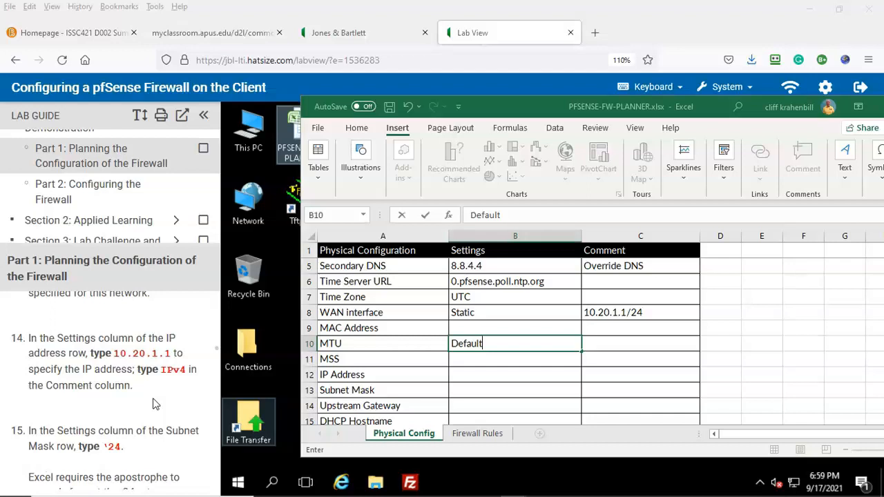
# Step: Enter IP Address 10.20.1.1 with the comment IPv4
pyautogui.click(460, 372)
pyautogui.write('10.20.1.1')
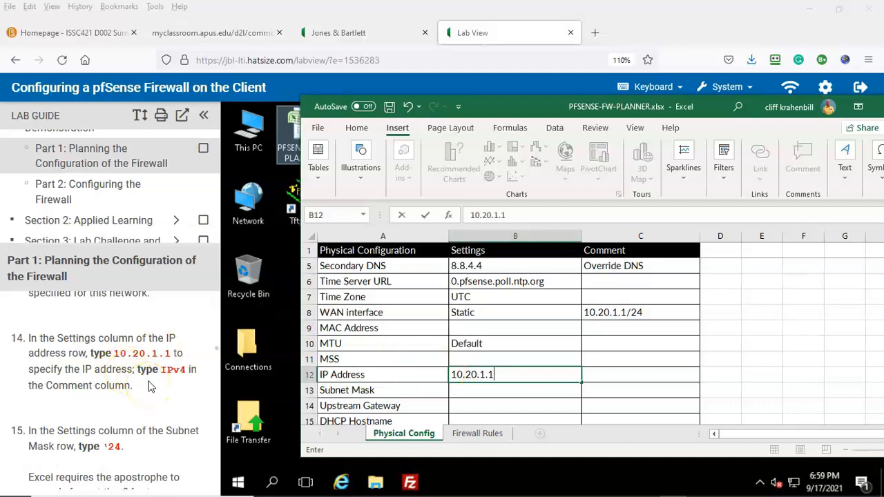
pyautogui.click(614, 374)
pyautogui.write('IPv4')
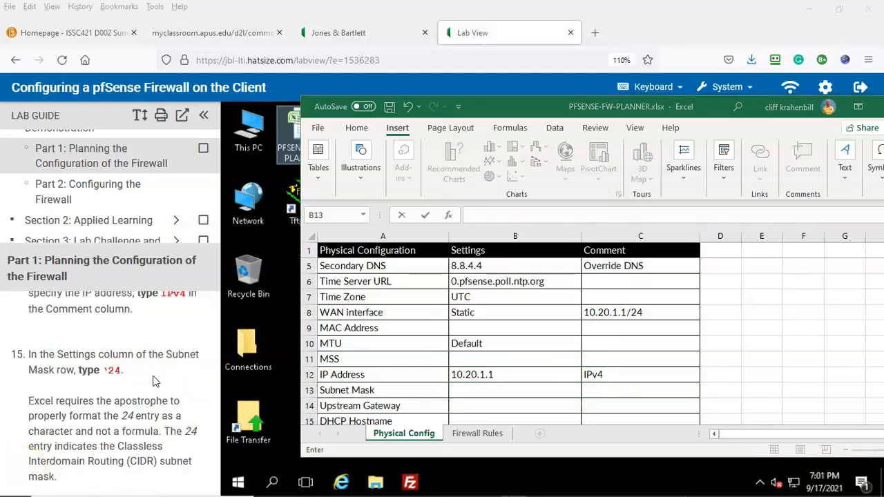
pyautogui.scroll(-2, 155, 382)
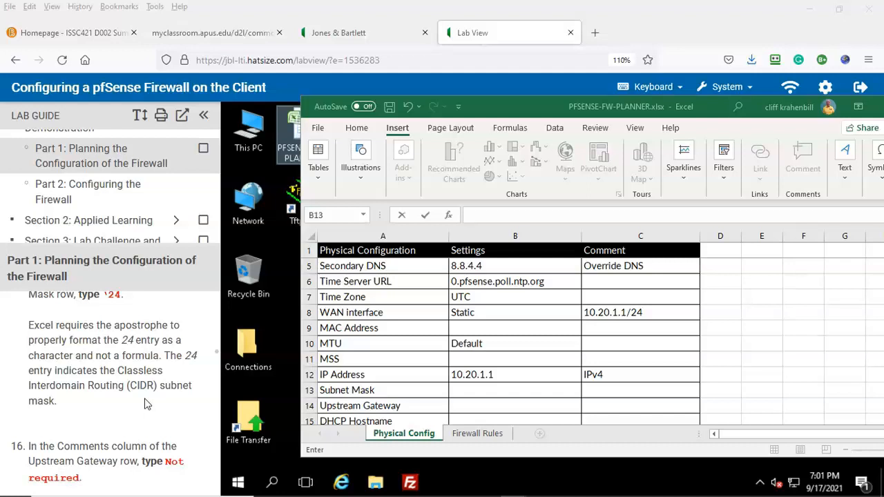
pyautogui.click(459, 390)
# Step: Enter '24 as the Subnet Mask and comment the Upstream Gateway 'Not required'
pyautogui.write("'")
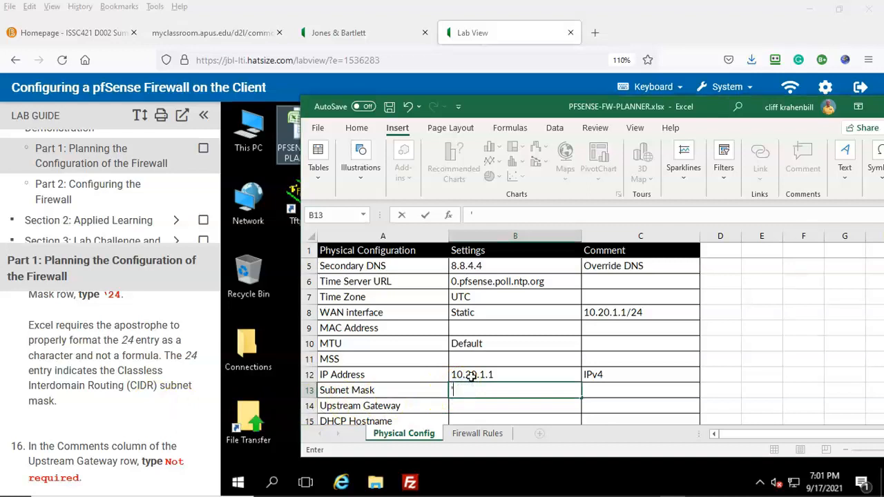
pyautogui.write('24')
pyautogui.click(504, 374)
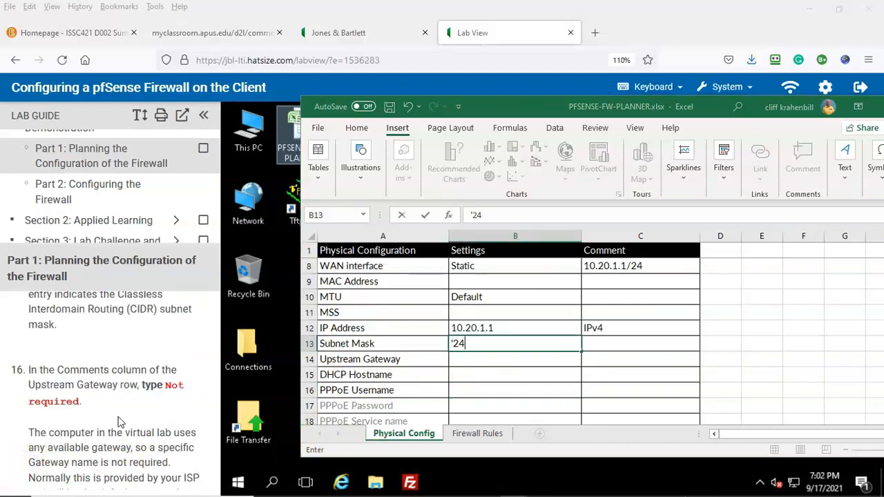
pyautogui.click(614, 359)
pyautogui.write('Not required')
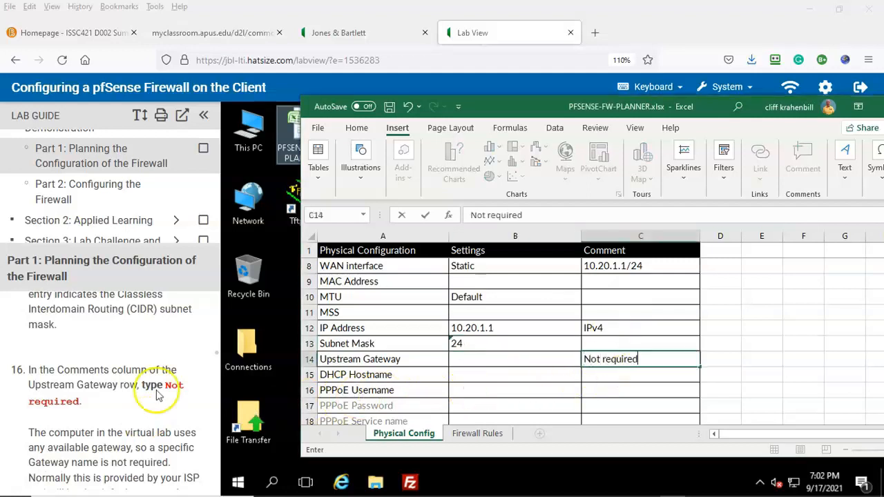
pyautogui.scroll(-3, 158, 387)
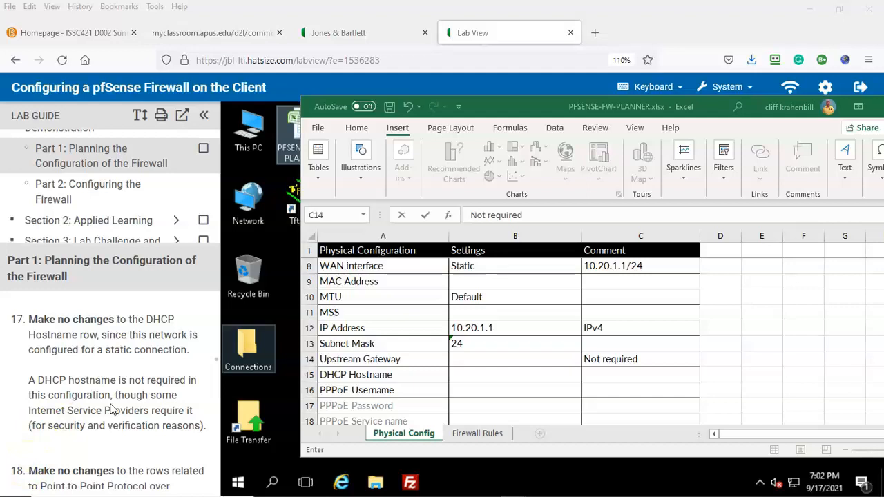
pyautogui.scroll(-5, 110, 407)
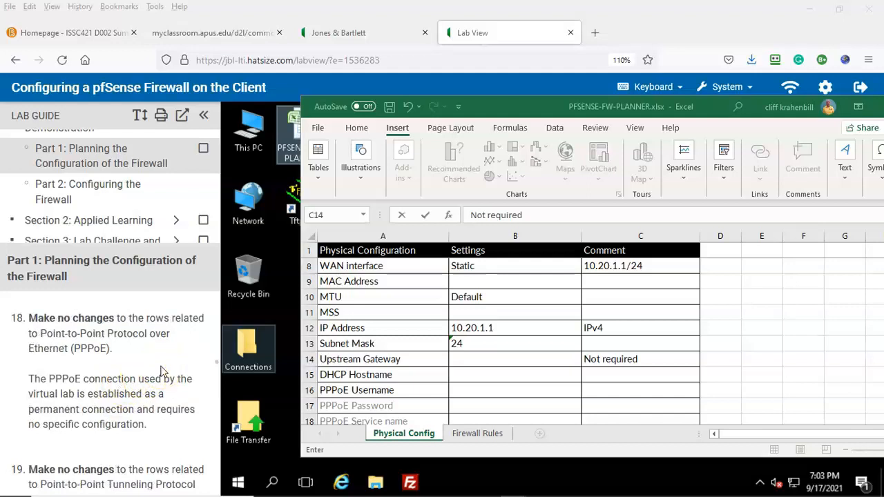
pyautogui.scroll(-3, 160, 371)
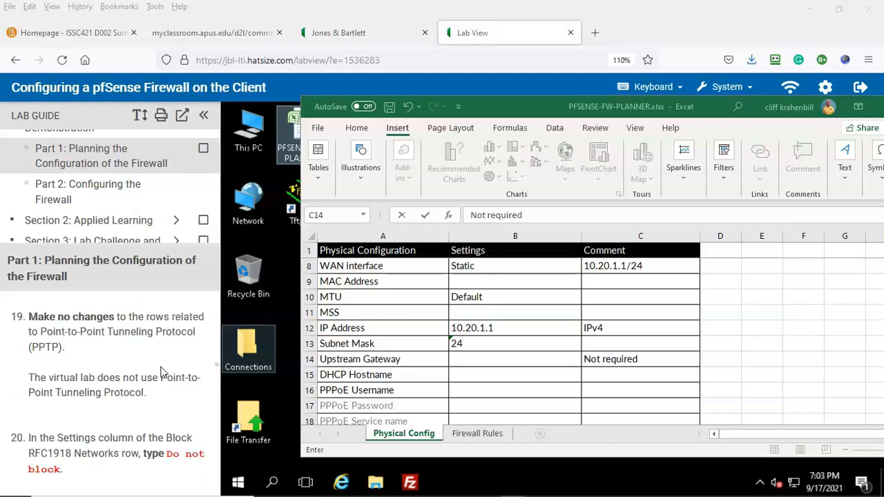
pyautogui.scroll(-2, 160, 372)
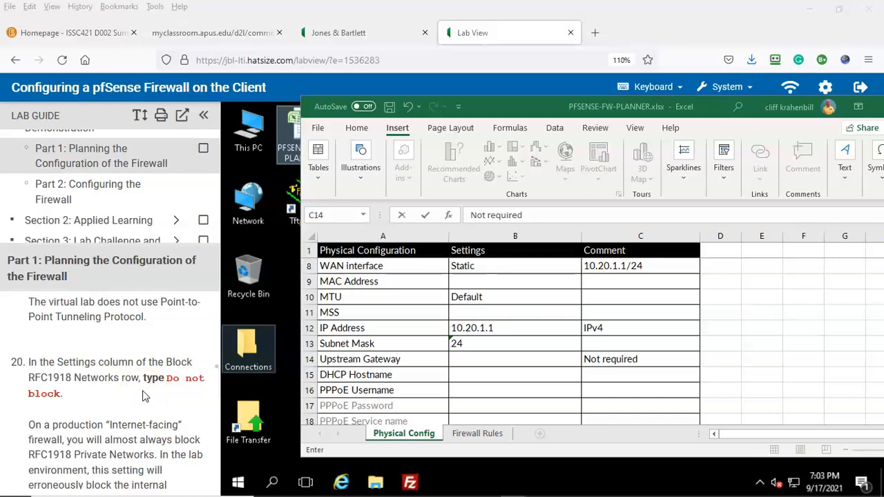
pyautogui.scroll(-5, 357, 348)
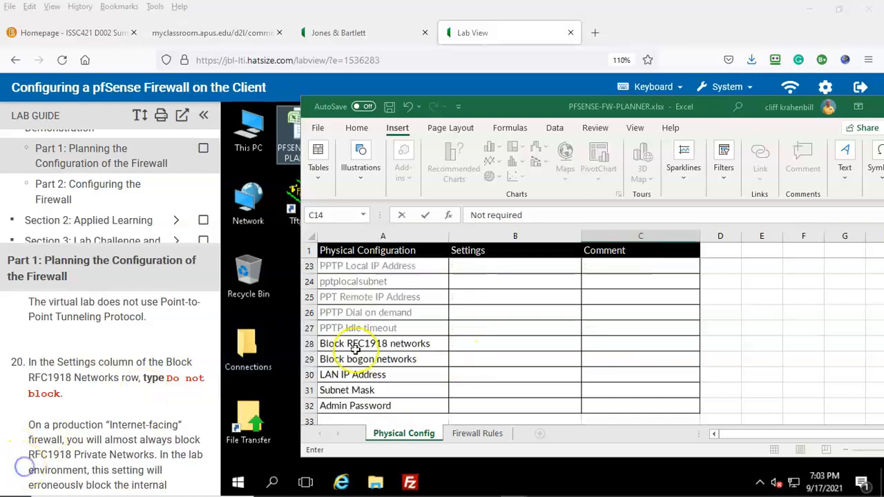
# Step: Comment both Block RFC1918 networks and Block bogon networks as 'Do not block'
pyautogui.click(310, 343)
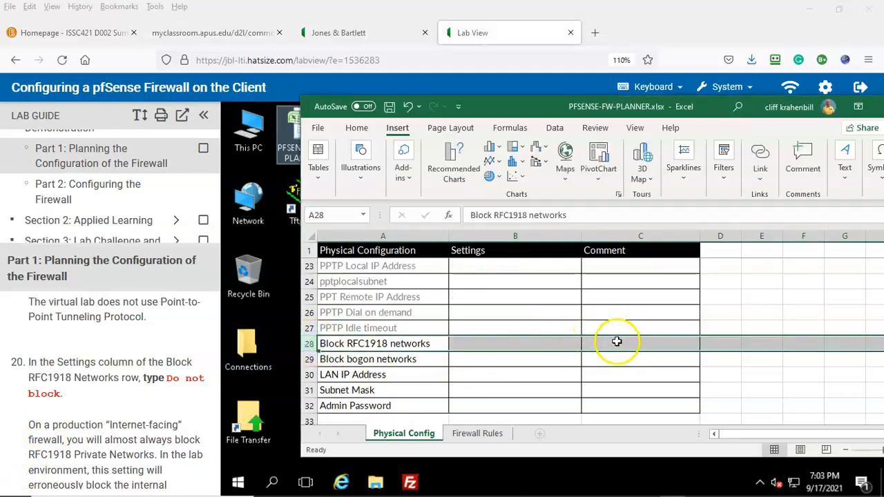
pyautogui.click(617, 341)
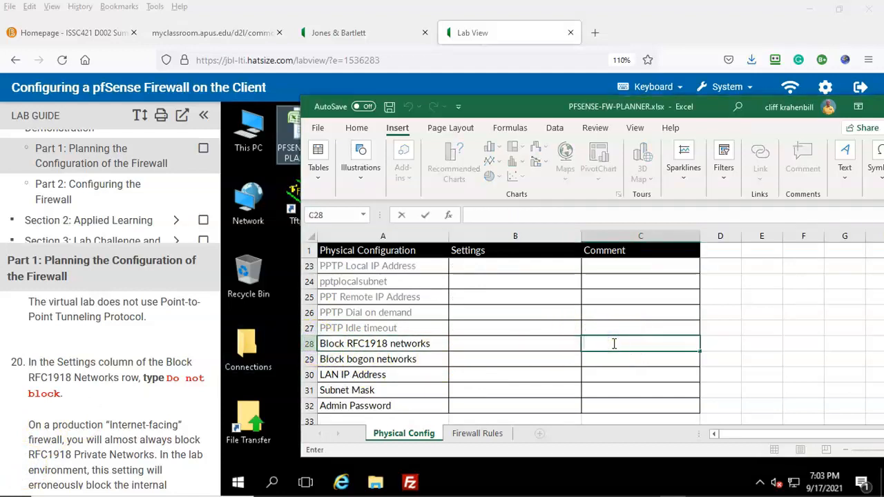
pyautogui.write('Do not block')
pyautogui.scroll(-3, 138, 411)
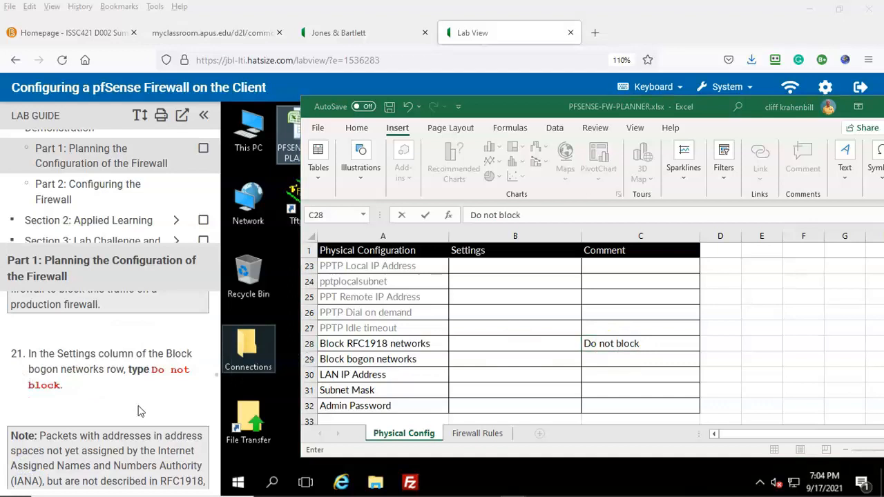
pyautogui.click(598, 358)
pyautogui.write('Do not block')
# Step: Type the admin password into the Admin Password comment cell
pyautogui.scroll(-1, 598, 357)
pyautogui.scroll(-3, 106, 387)
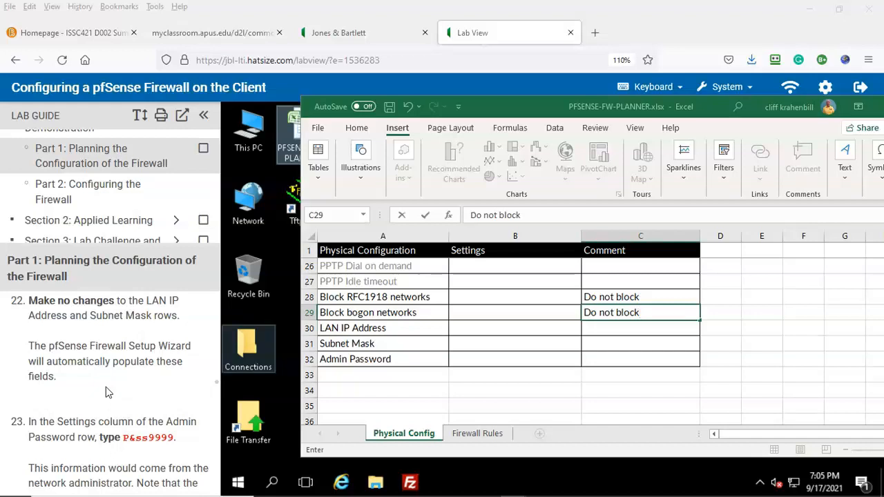
pyautogui.scroll(-2, 106, 391)
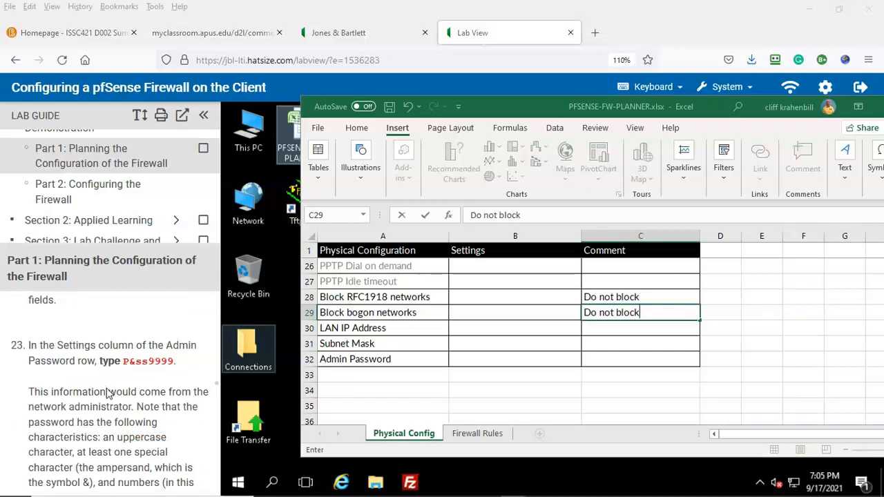
pyautogui.click(151, 359)
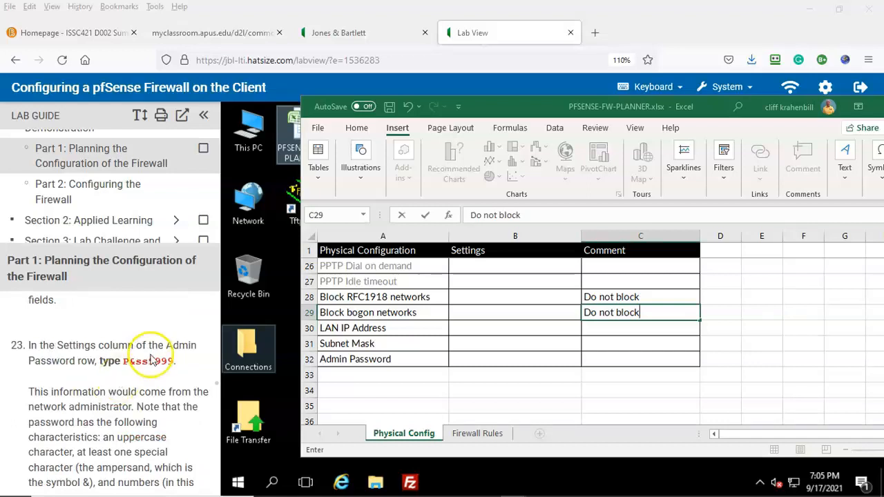
pyautogui.doubleClick(604, 360)
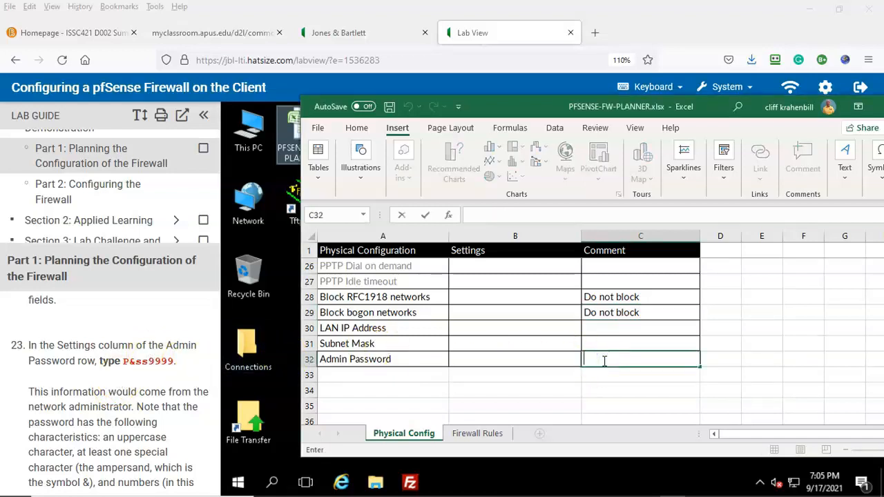
pyautogui.write('P&ss9999')
# Step: Open the default router login password article from the search results
pyautogui.click(29, 459)
pyautogui.scroll(-5, 95, 335)
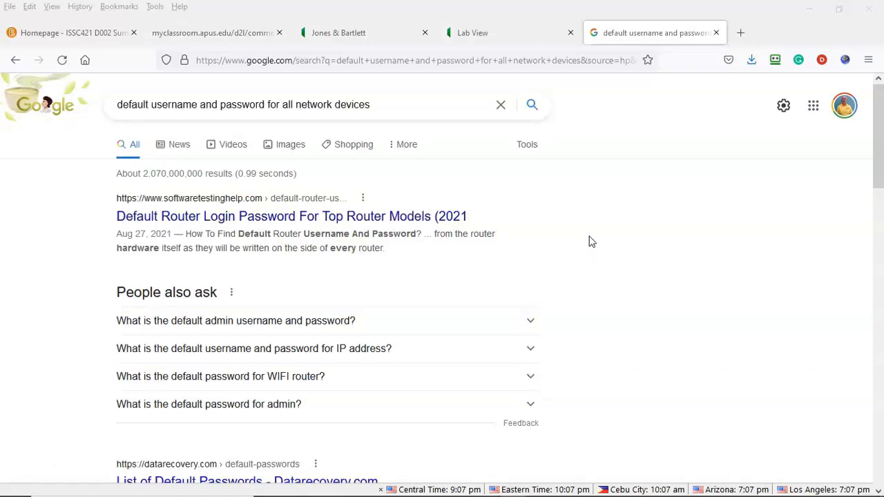
pyautogui.click(266, 220)
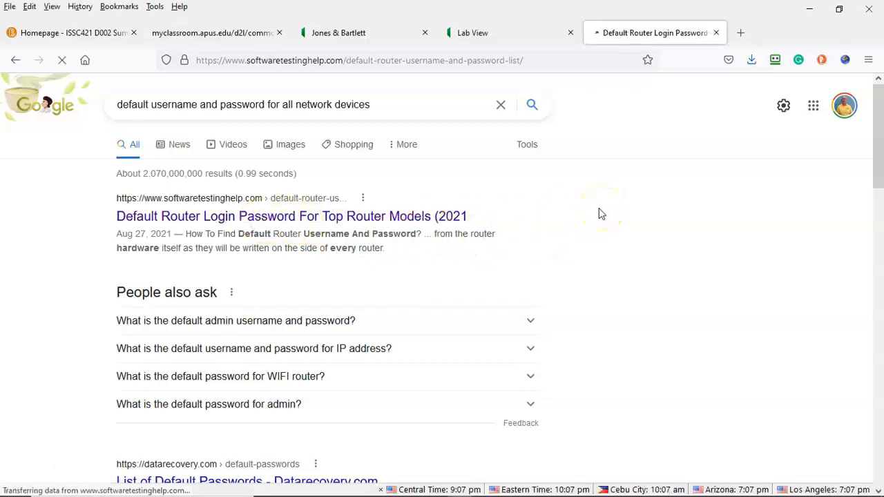
# Step: Read through the article, then return to the Lab View tab
pyautogui.scroll(-6, 491, 234)
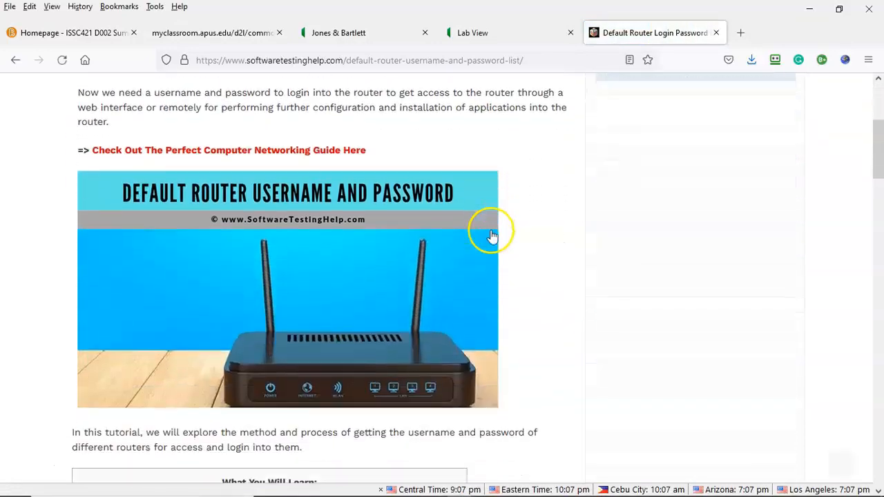
pyautogui.scroll(-10, 491, 236)
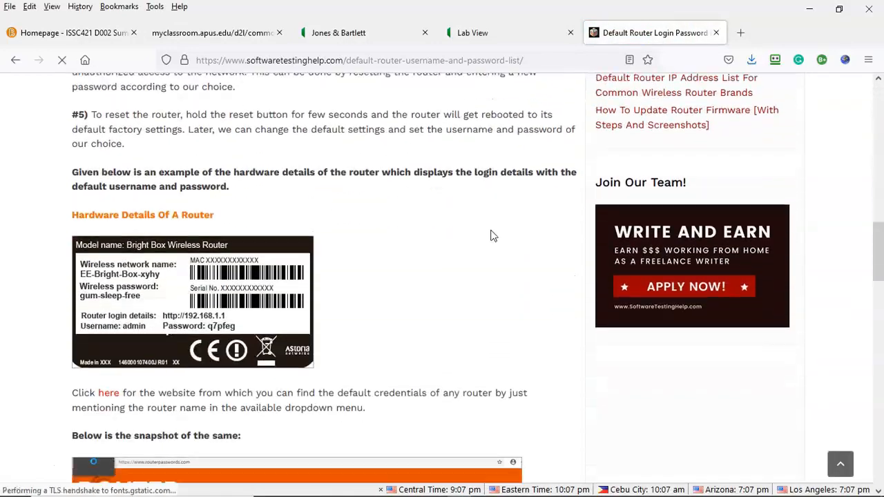
pyautogui.scroll(-5, 492, 236)
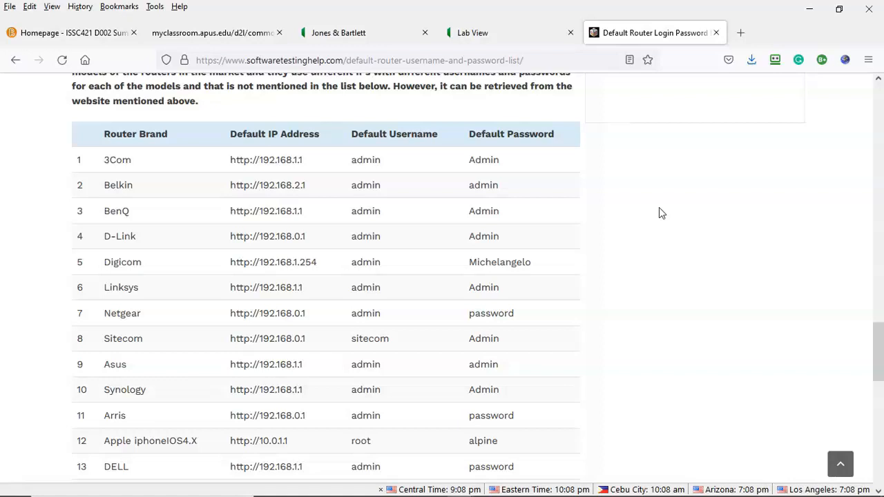
pyautogui.click(328, 157)
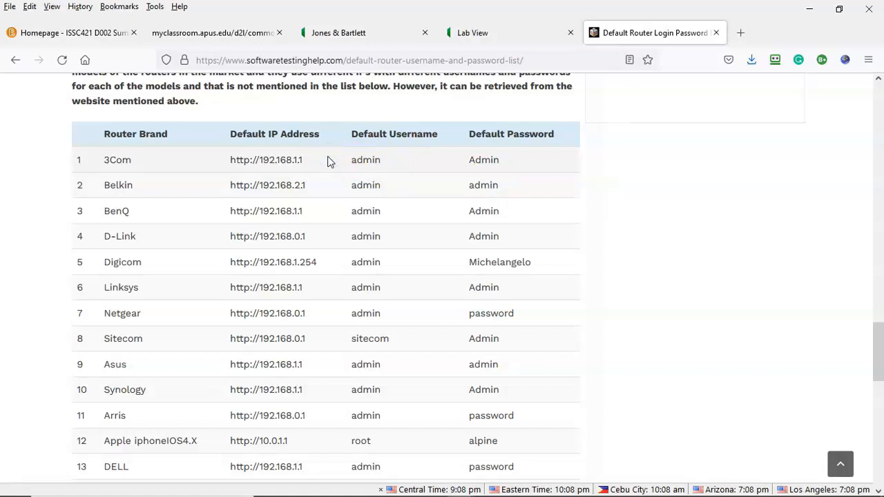
pyautogui.click(309, 163)
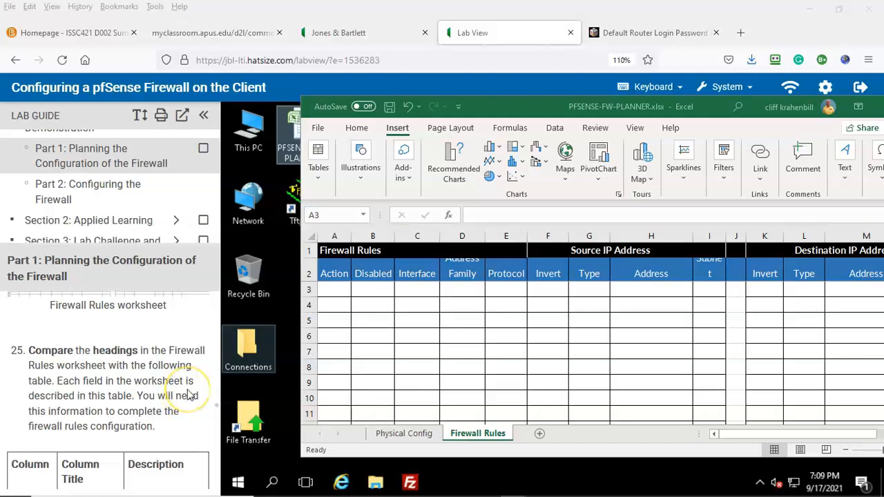
pyautogui.scroll(-10, 185, 395)
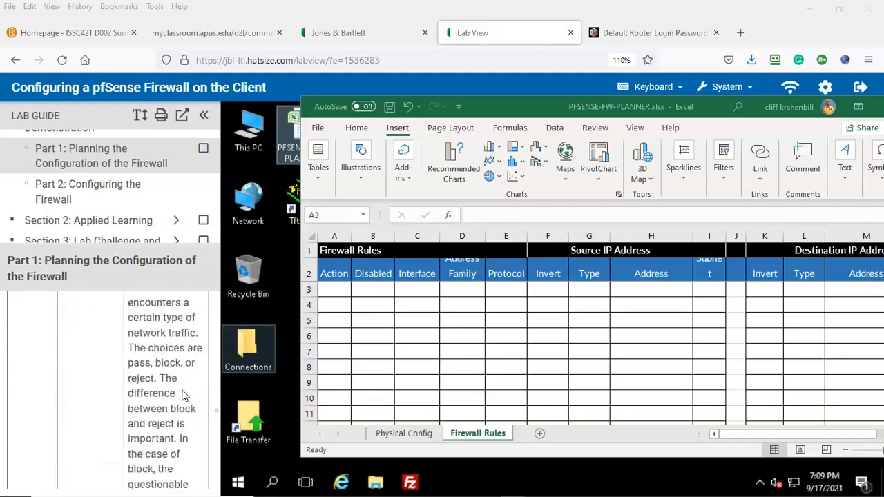
pyautogui.scroll(-10, 178, 397)
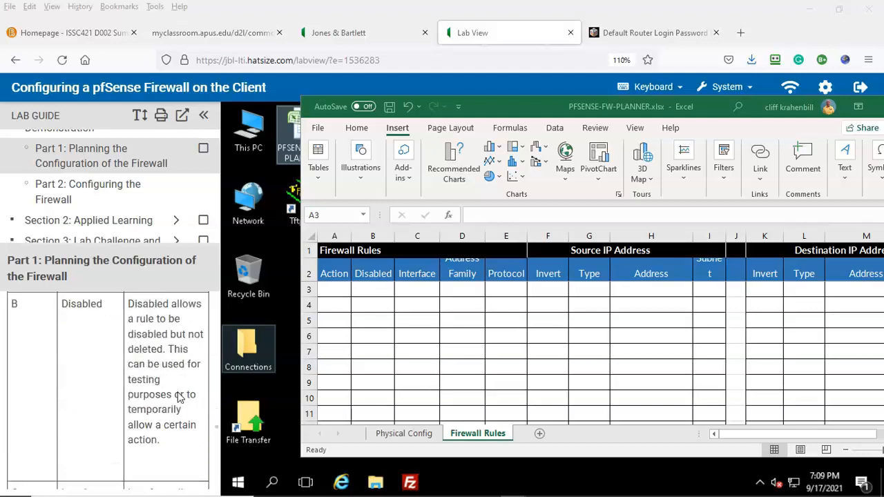
pyautogui.scroll(-10, 179, 397)
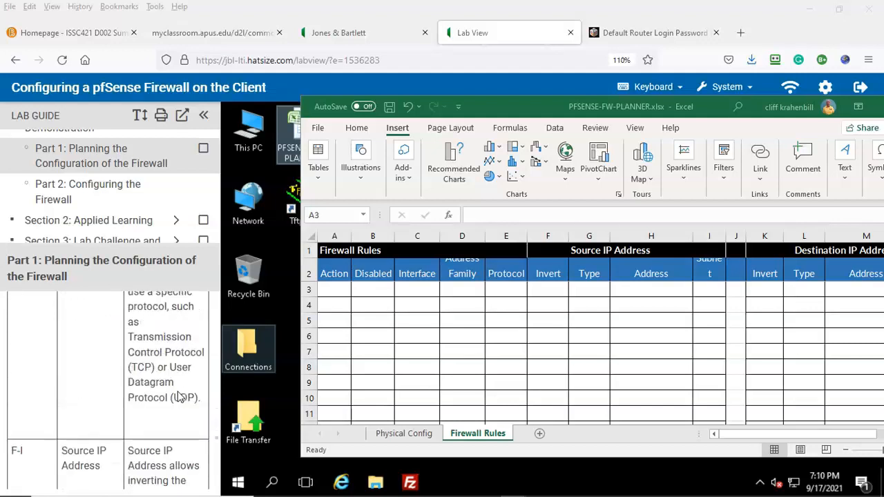
pyautogui.scroll(-2, 178, 396)
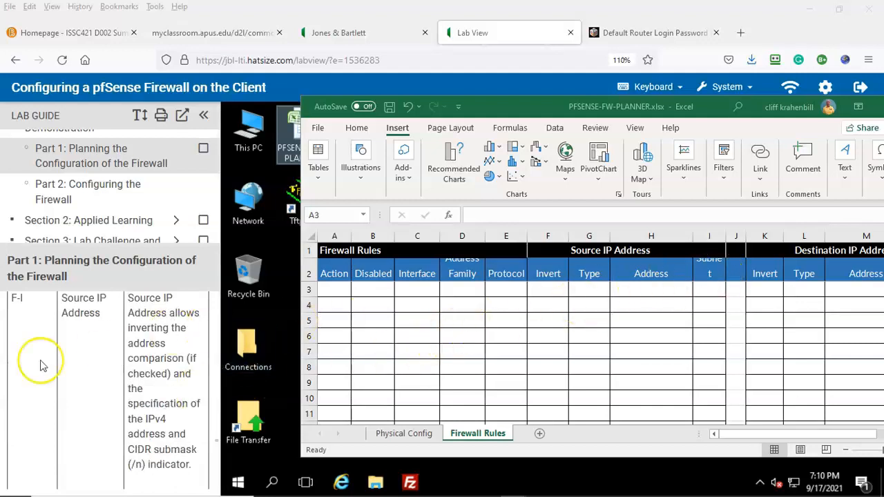
pyautogui.scroll(-12, 108, 365)
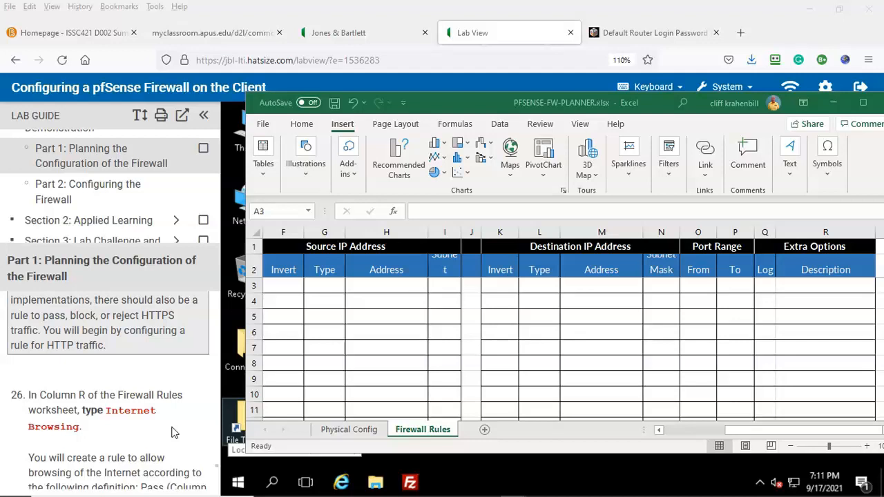
# Step: Enter 'Internet Browsing' as the first rule's description in cell R3
pyautogui.click(796, 285)
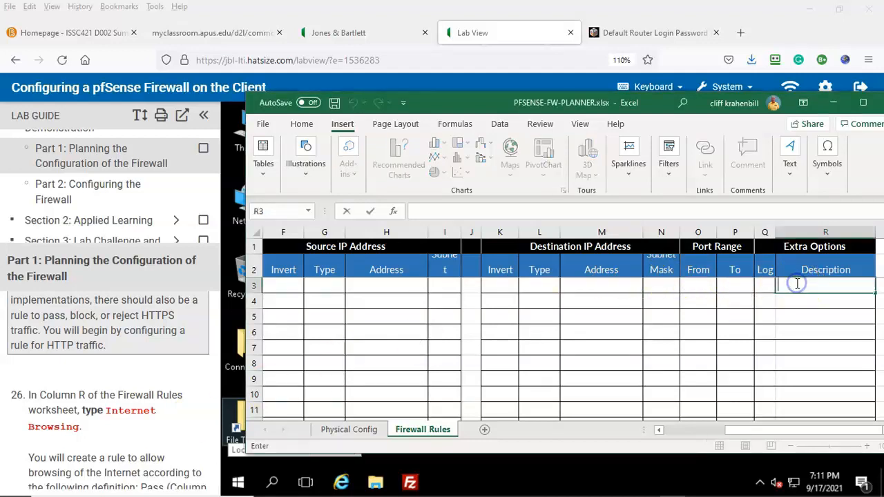
pyautogui.click(801, 283)
pyautogui.write('Int')
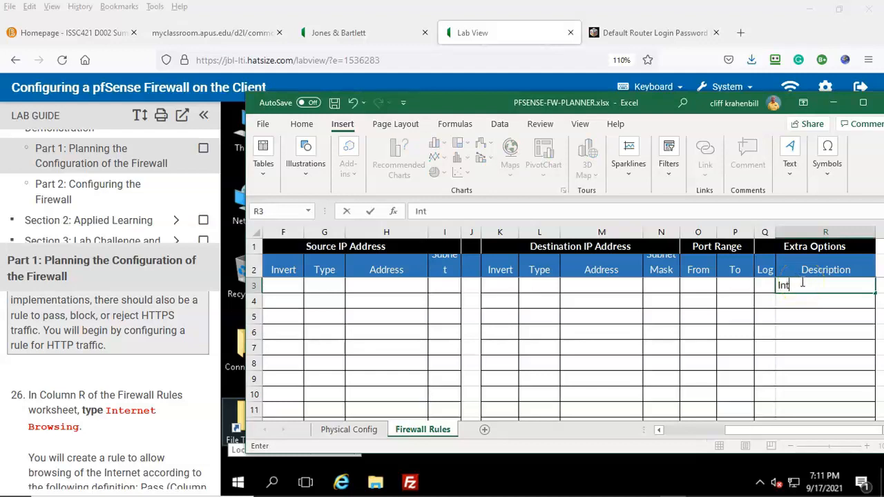
pyautogui.write('ernet Br')
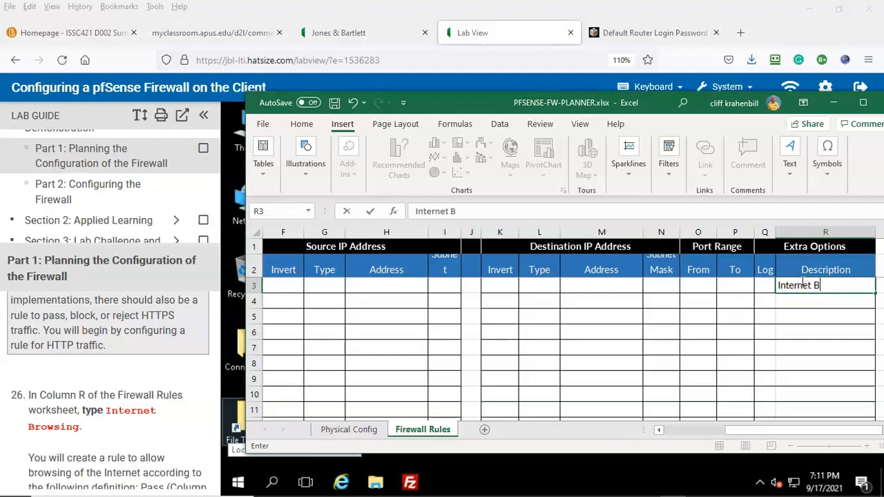
pyautogui.write('owsing')
pyautogui.scroll(-2, 93, 449)
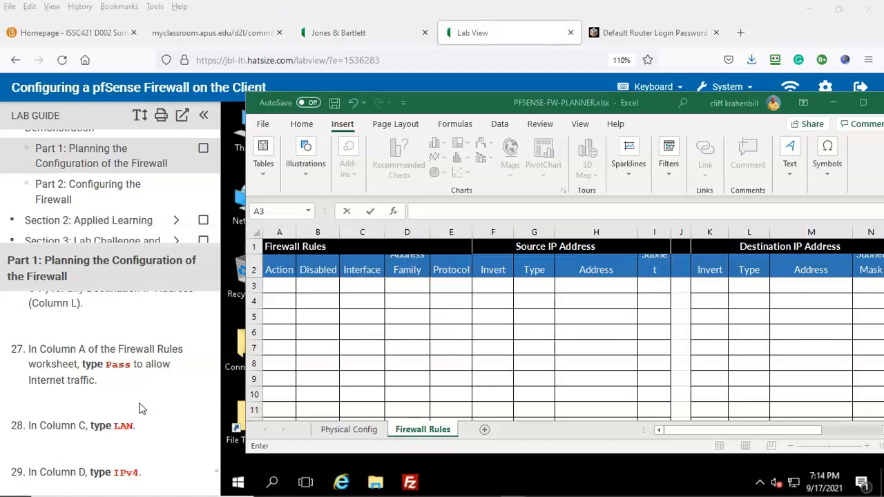
# Step: Enter Pass, LAN and TCP in A3, C3 and D3 for the first rule
pyautogui.click(279, 285)
pyautogui.write('Pass')
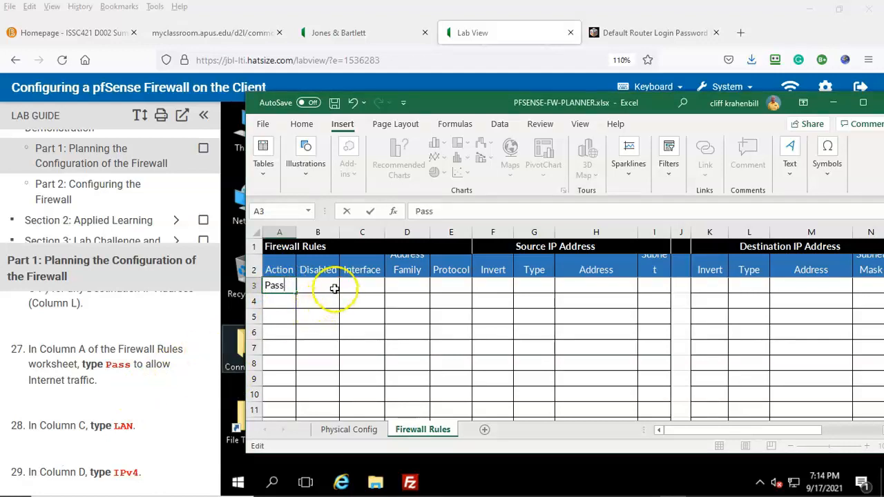
pyautogui.click(355, 286)
pyautogui.write('LAN')
pyautogui.click(138, 385)
pyautogui.scroll(-2, 138, 384)
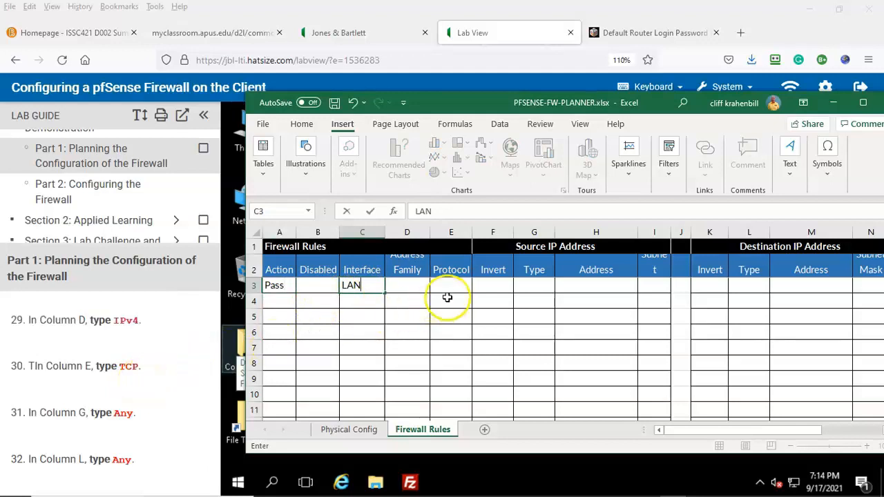
pyautogui.click(407, 286)
pyautogui.write('TCP')
pyautogui.scroll(-2, 152, 365)
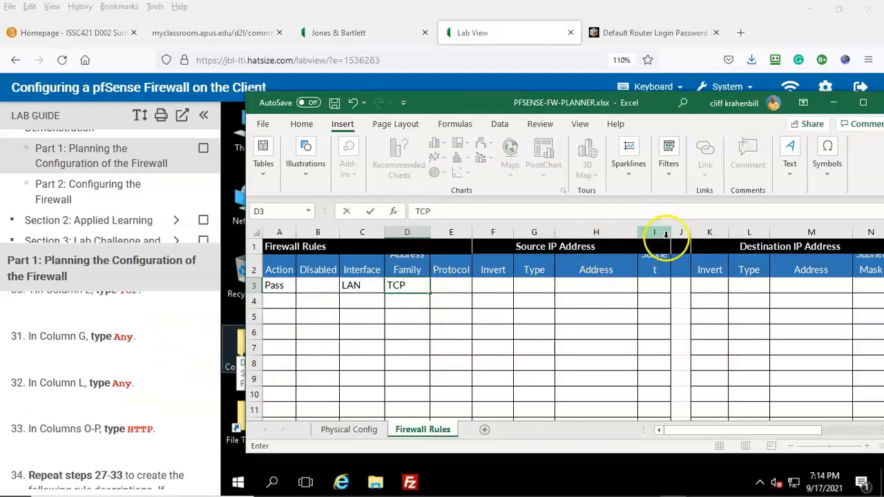
# Step: Set the first rule's destination to Any and its port range to HTTP–HTTP
pyautogui.click(748, 285)
pyautogui.write('Any')
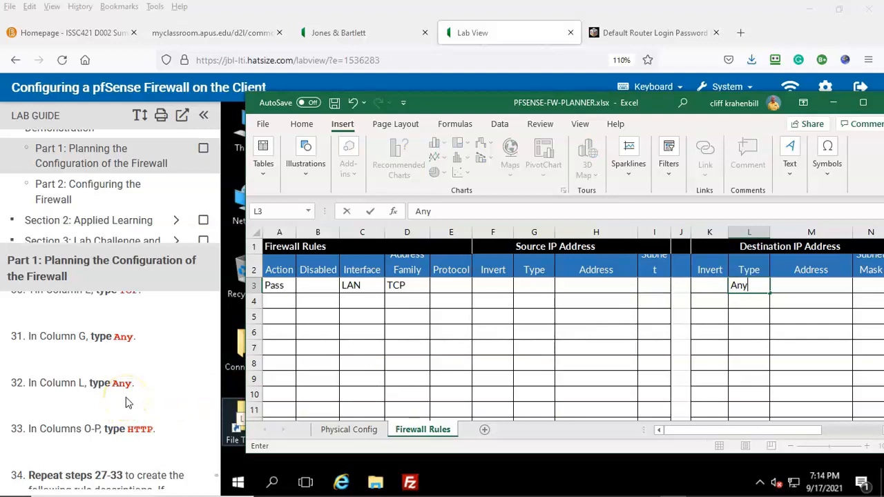
pyautogui.moveTo(711, 428); pyautogui.dragTo(785, 428)
pyautogui.click(697, 285)
pyautogui.write('HTTP')
pyautogui.click(735, 285)
pyautogui.write('HTTP')
pyautogui.scroll(-2, 118, 361)
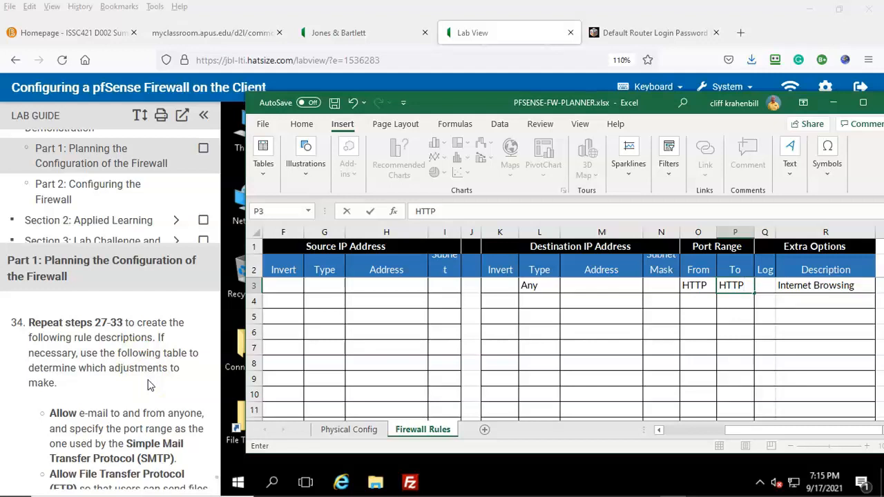
pyautogui.scroll(-2, 149, 384)
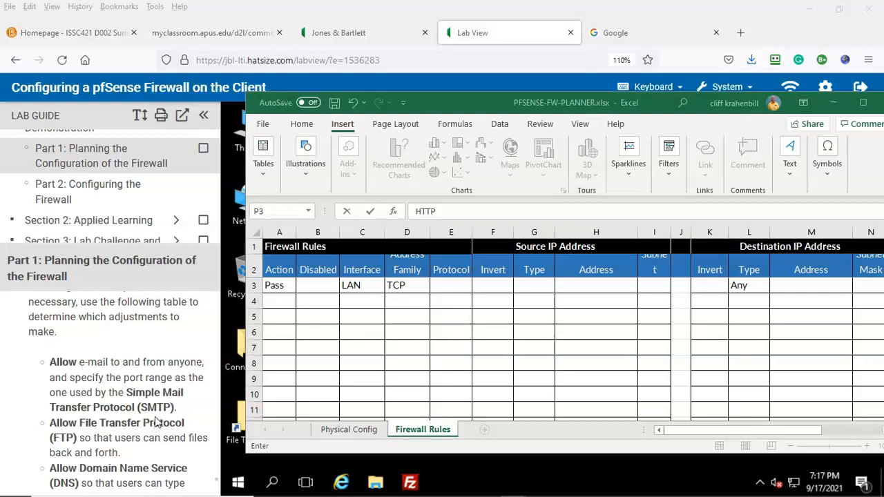
# Step: Start the second rule in row 4 with Pass, LAN, IPv4 and TCP
pyautogui.scroll(-2, 164, 412)
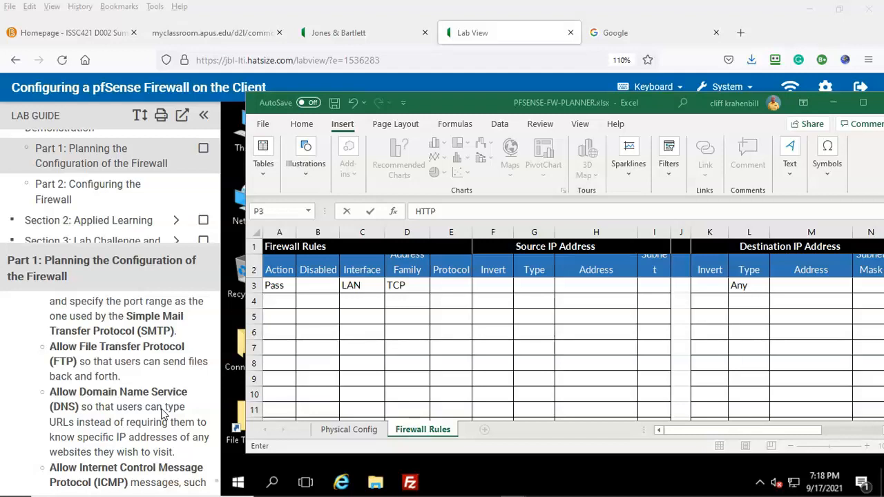
pyautogui.click(162, 422)
pyautogui.click(160, 419)
pyautogui.scroll(-2, 160, 423)
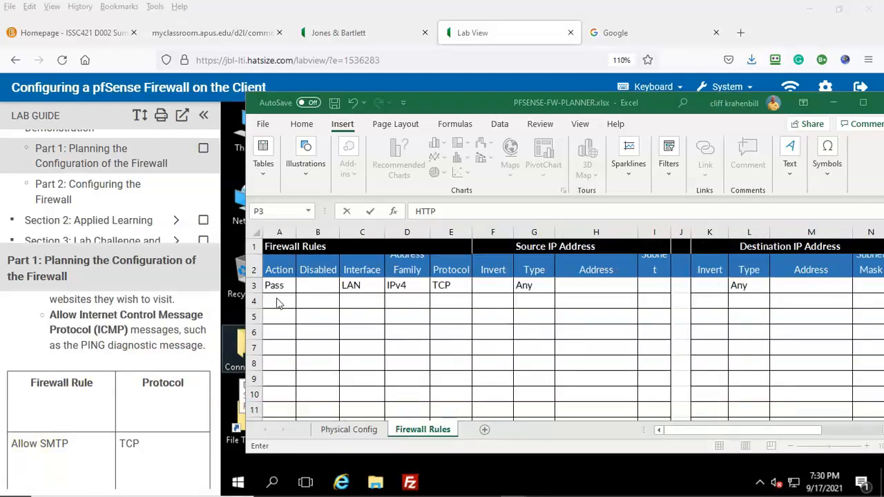
pyautogui.click(276, 302)
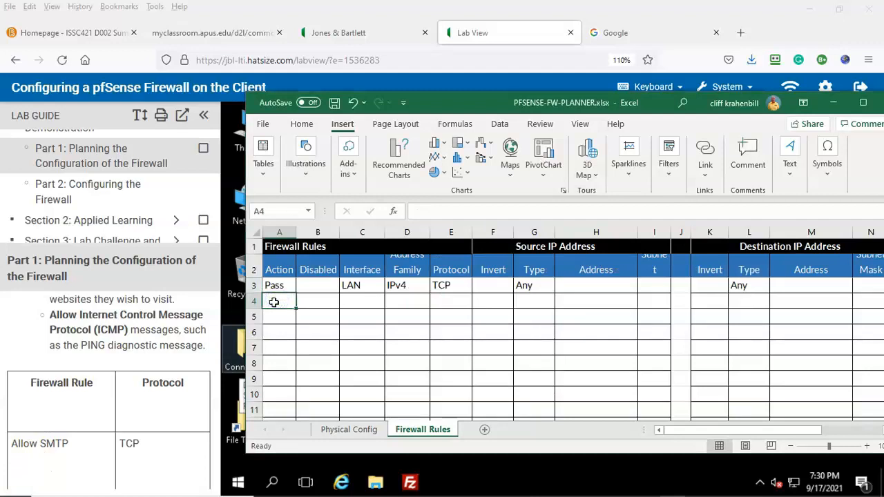
pyautogui.write('Pass')
pyautogui.click(361, 301)
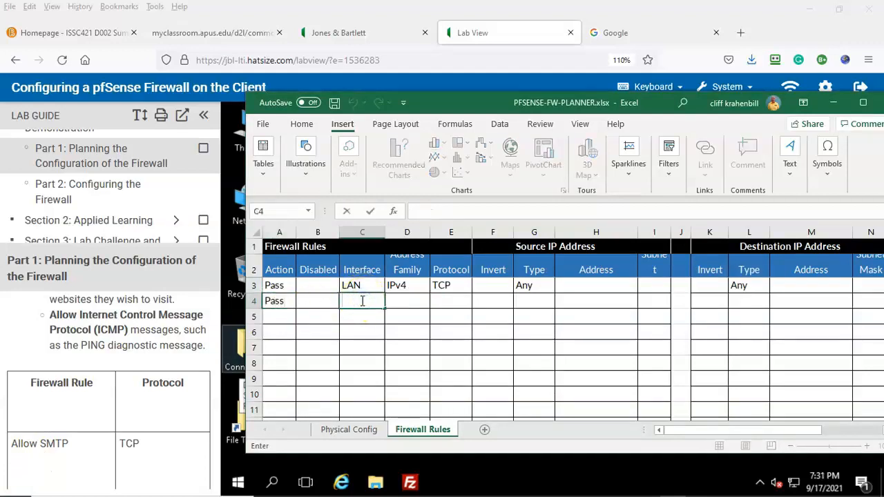
pyautogui.write('LAN')
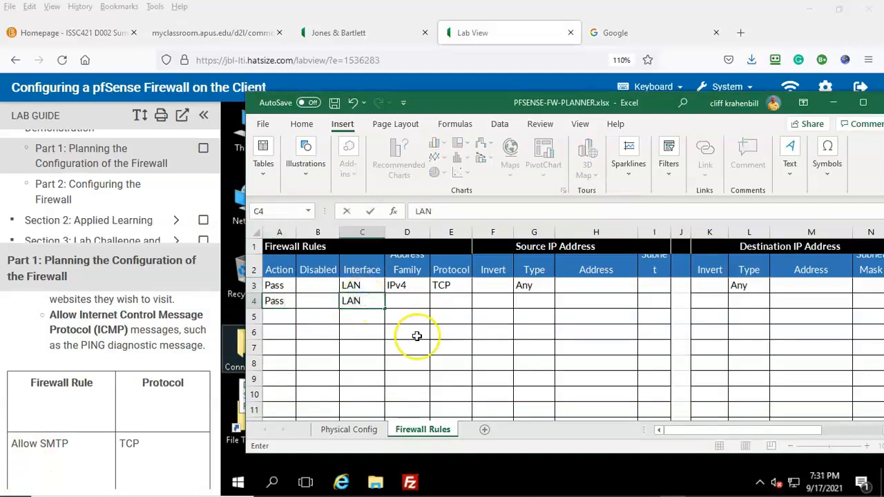
pyautogui.click(403, 298)
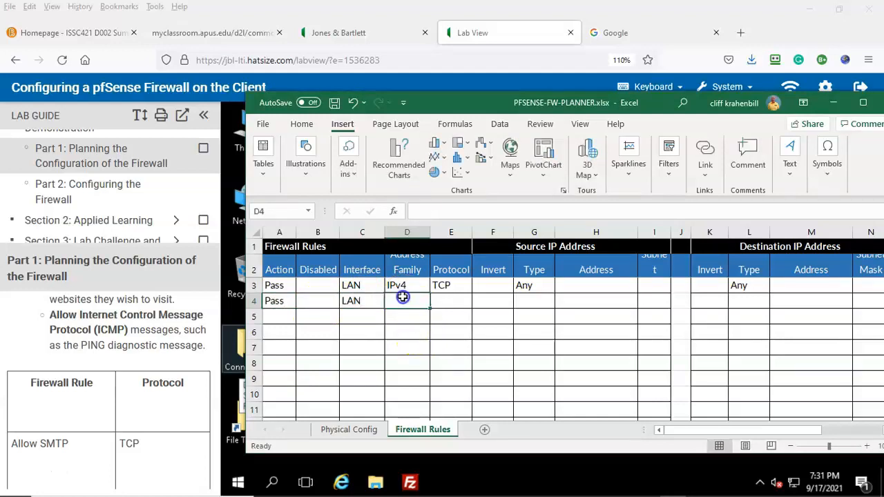
pyautogui.write('IPv4')
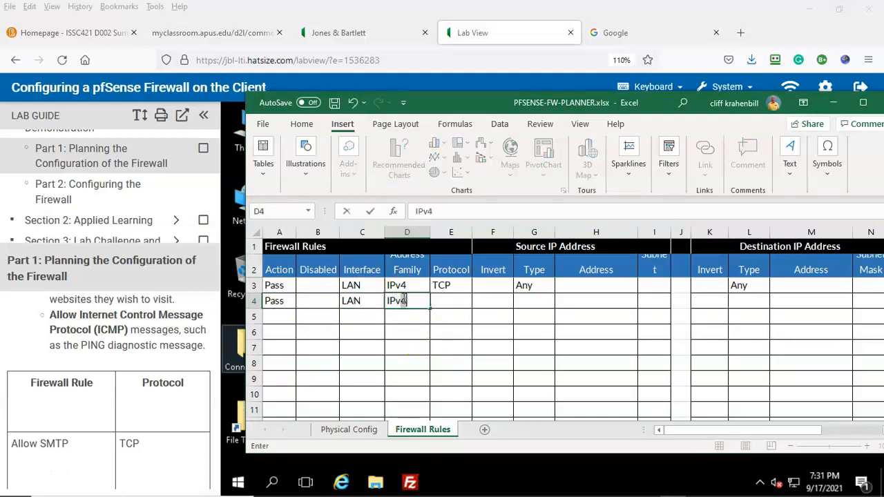
pyautogui.click(445, 301)
pyautogui.write('TCP')
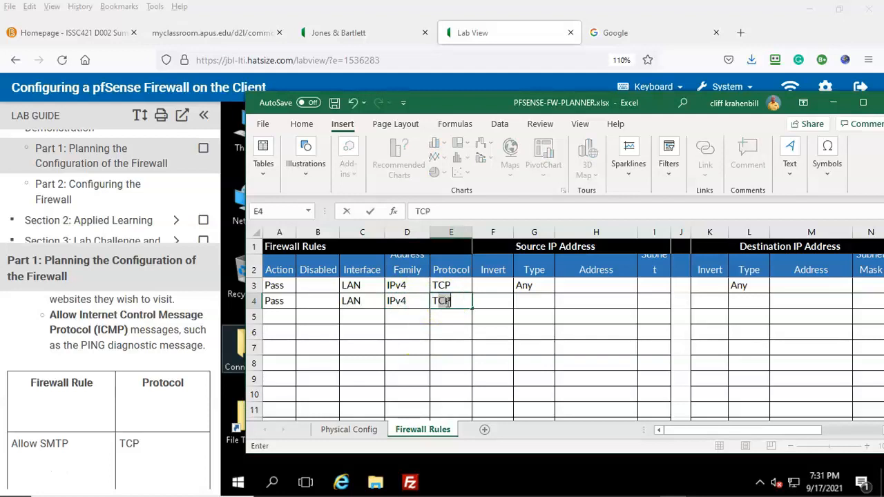
# Step: Set the second rule's source and destination types to Any
pyautogui.click(532, 302)
pyautogui.write('Any')
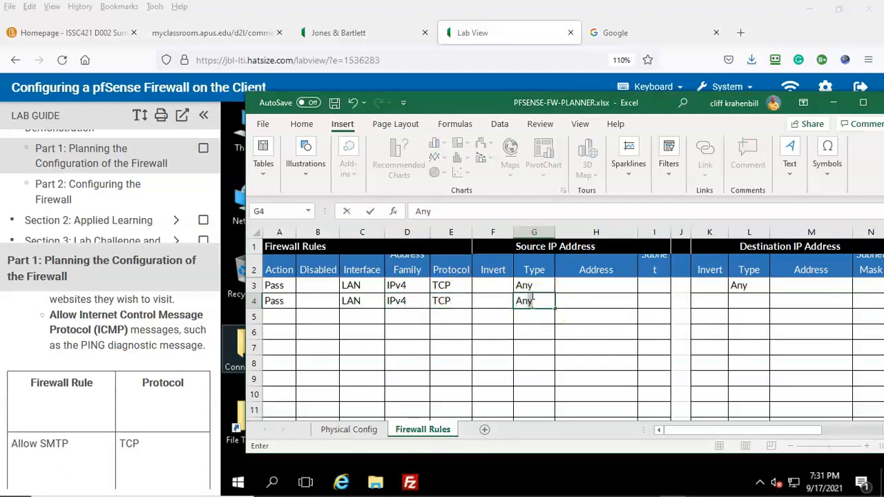
pyautogui.click(740, 302)
pyautogui.write('Any')
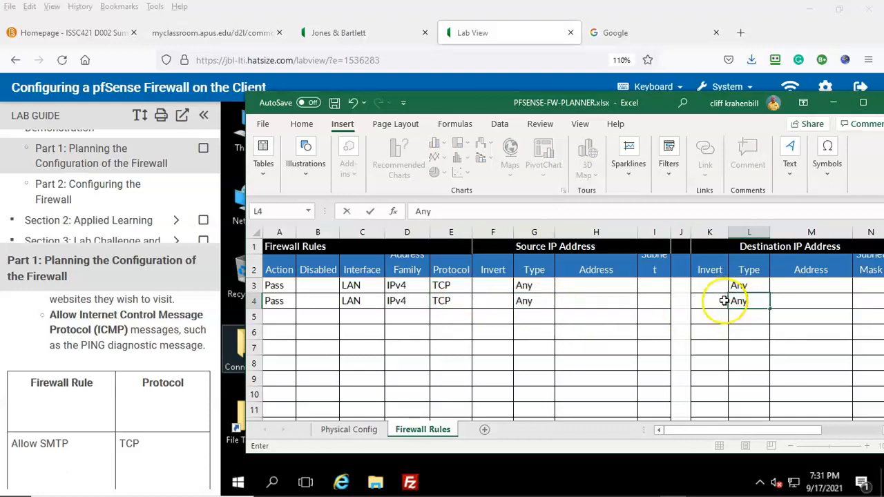
pyautogui.moveTo(721, 429); pyautogui.dragTo(774, 430)
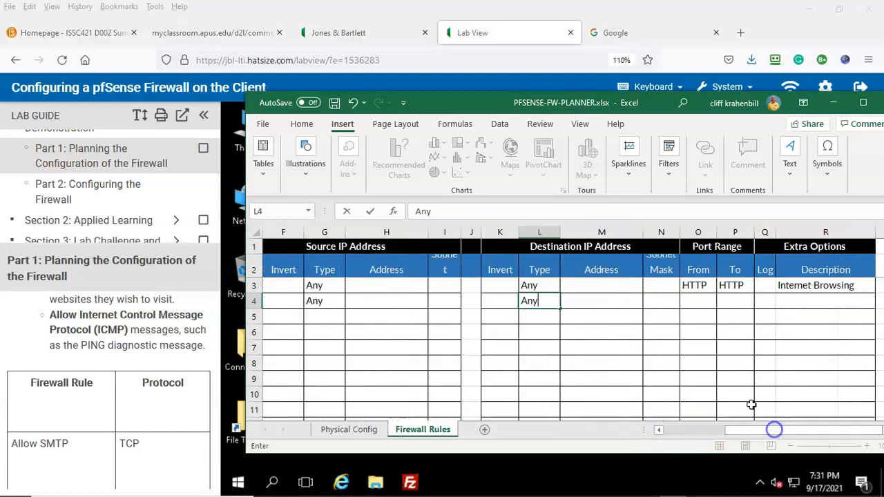
# Step: Give the second rule SMTP–SMTP ports and the description 'Email access'
pyautogui.click(695, 301)
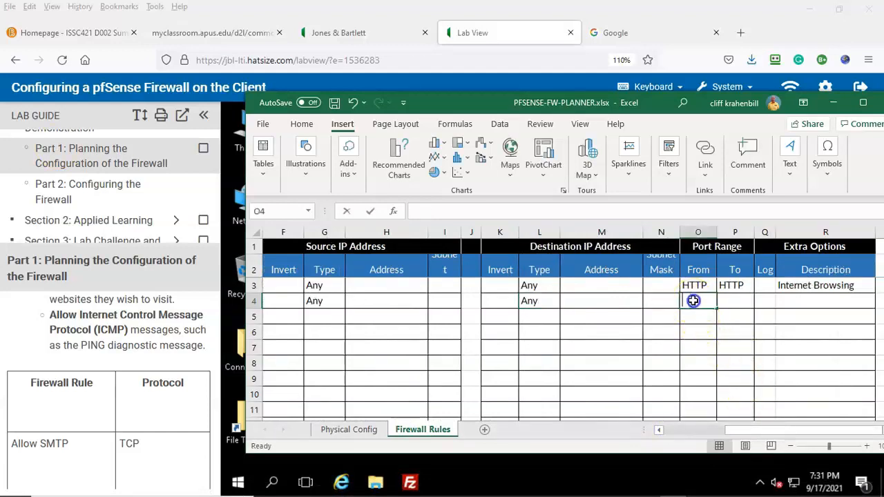
pyautogui.write('SMTP')
pyautogui.click(742, 302)
pyautogui.write('SMTP')
pyautogui.click(787, 301)
pyautogui.doubleClick(786, 303)
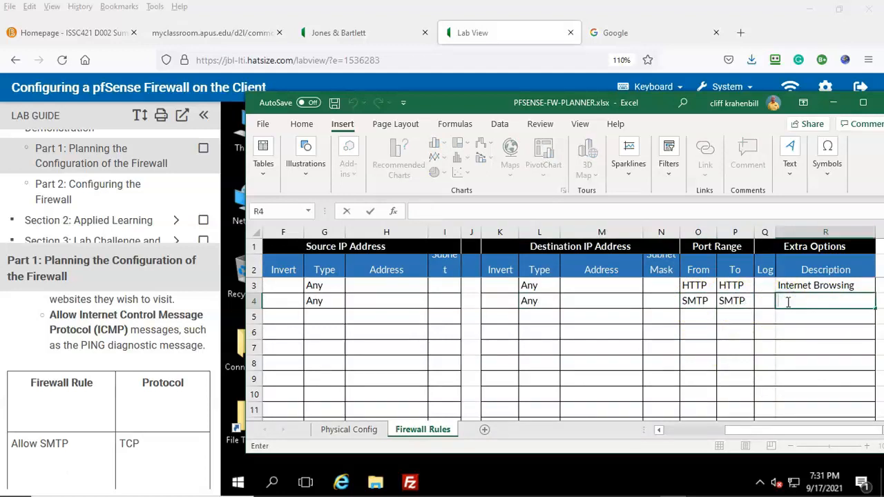
pyautogui.write('Email access')
pyautogui.moveTo(781, 430); pyautogui.dragTo(675, 449)
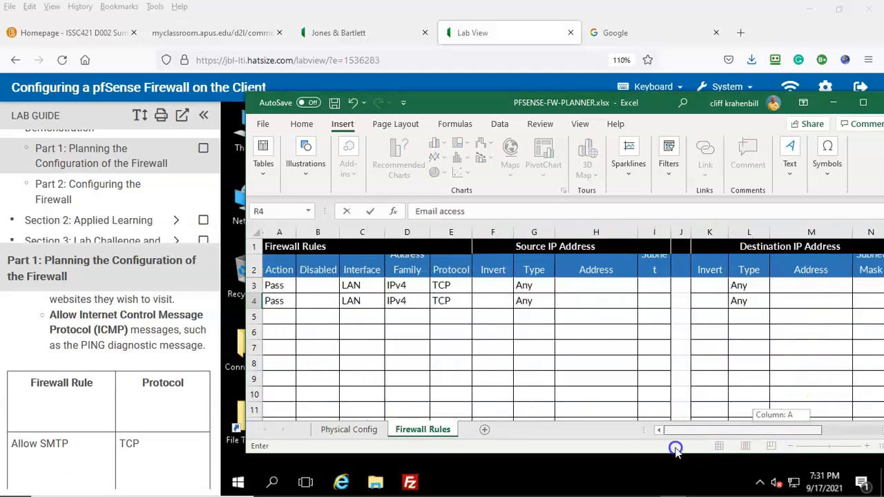
# Step: Start row 5 with Pass, LAN, IPv4 and TCP
pyautogui.click(275, 319)
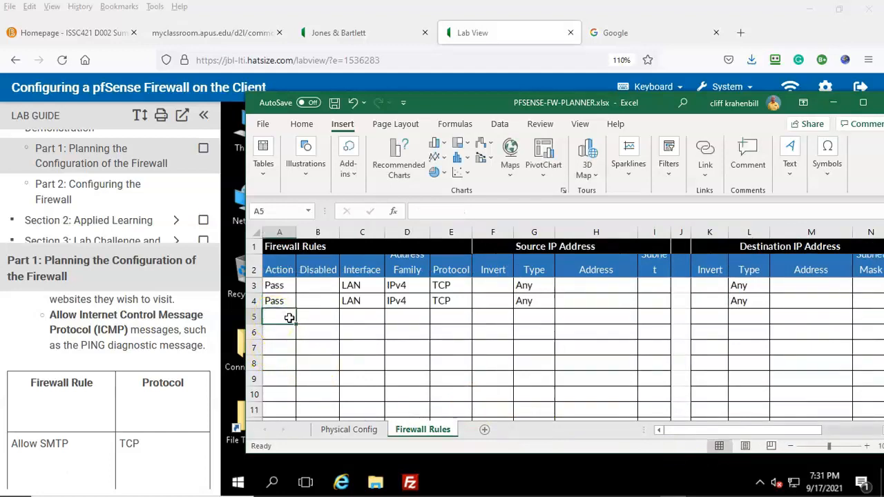
pyautogui.write('Pass')
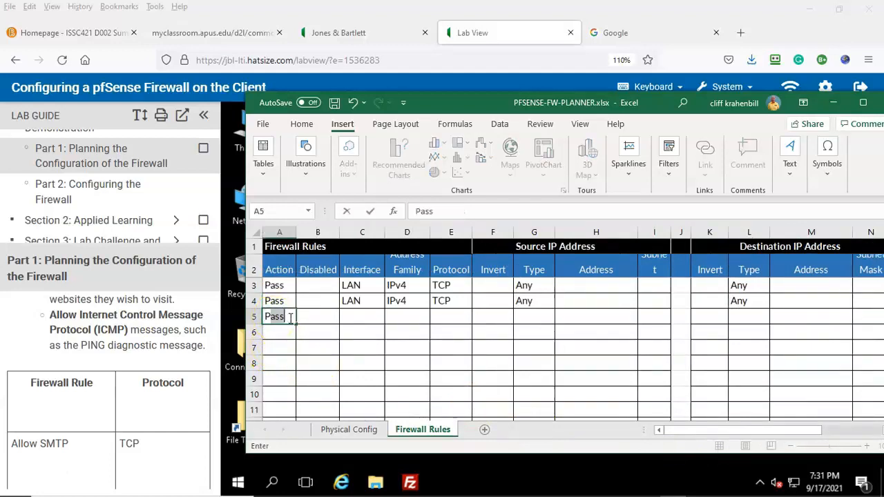
pyautogui.click(352, 321)
pyautogui.write('LAN')
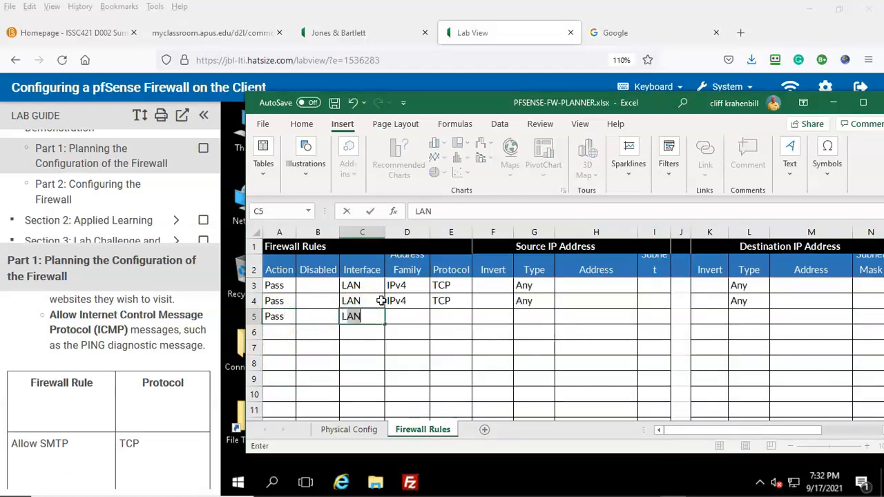
pyautogui.click(411, 317)
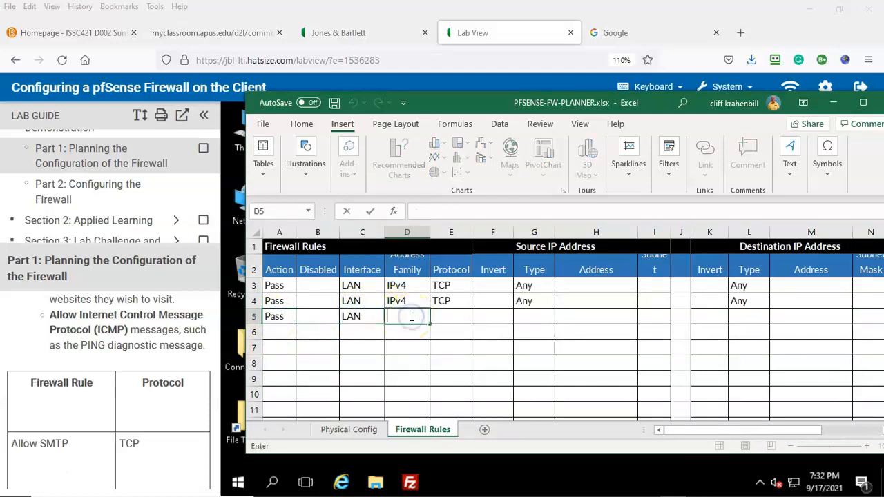
pyautogui.write('IPv4')
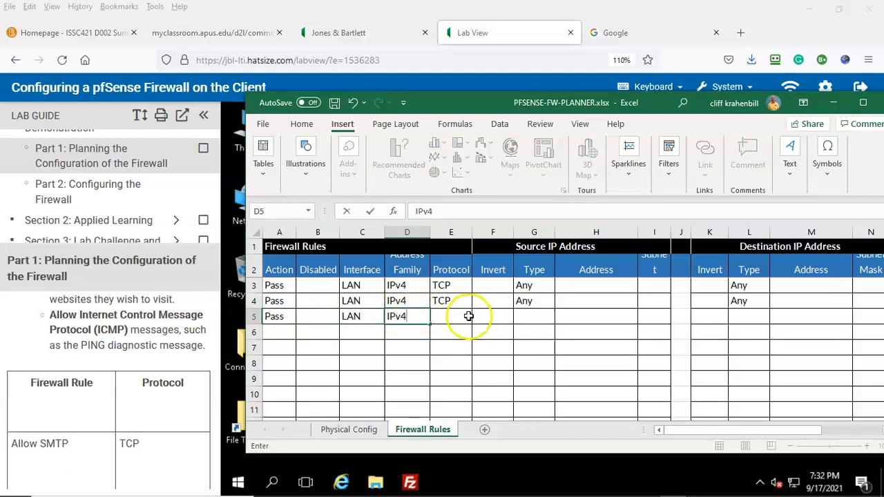
pyautogui.scroll(-2, 138, 415)
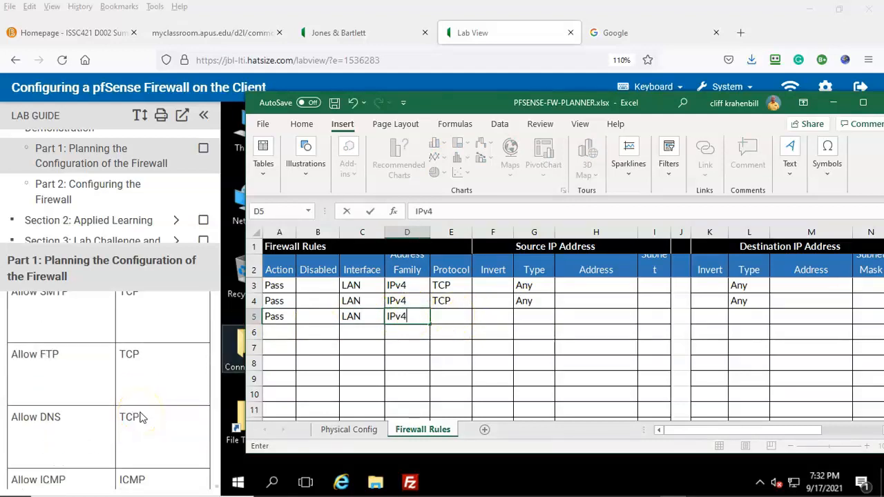
pyautogui.doubleClick(451, 317)
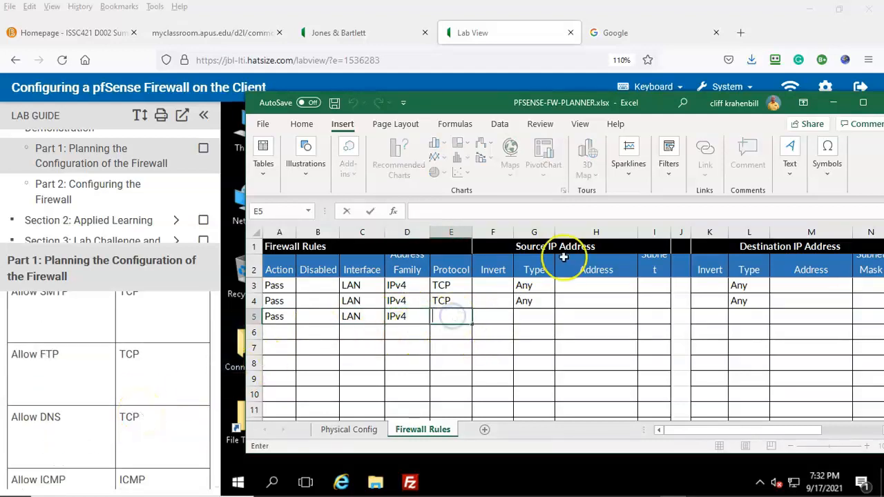
pyautogui.write('TCP')
# Step: Set row 5's source and destination types to Any
pyautogui.doubleClick(531, 317)
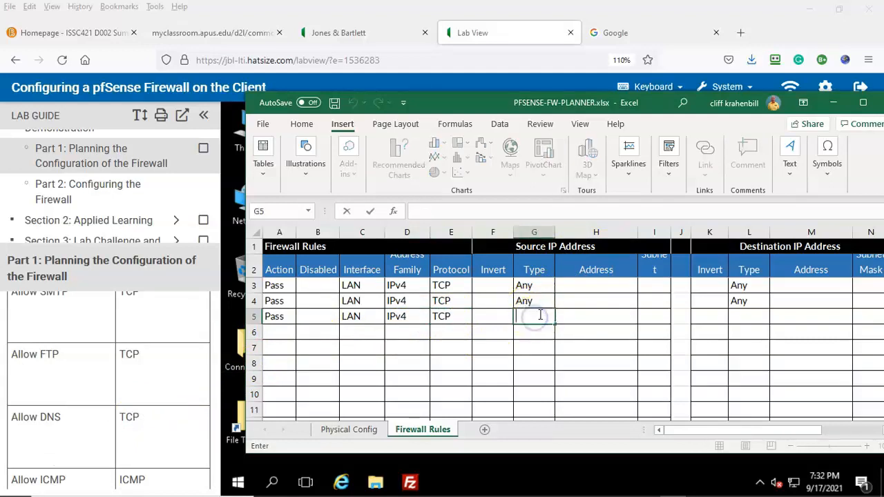
pyautogui.write('Any')
pyautogui.doubleClick(745, 315)
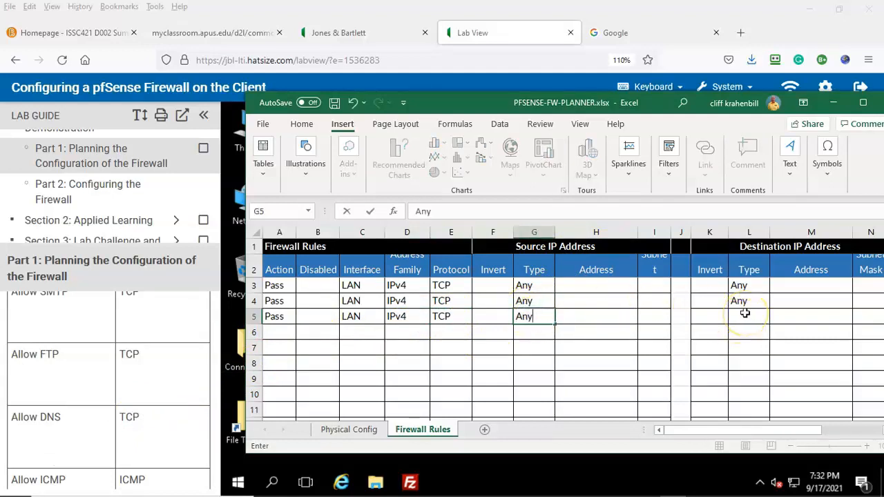
pyautogui.doubleClick(745, 313)
pyautogui.write('any')
pyautogui.press('BackSpace')
pyautogui.press('BackSpace')
pyautogui.press('BackSpace')
pyautogui.write('Any')
pyautogui.moveTo(730, 430); pyautogui.dragTo(775, 428)
# Step: Set row 5's ports to FTP–FTP and describe it as 'File Transfer Protocol'
pyautogui.doubleClick(745, 315)
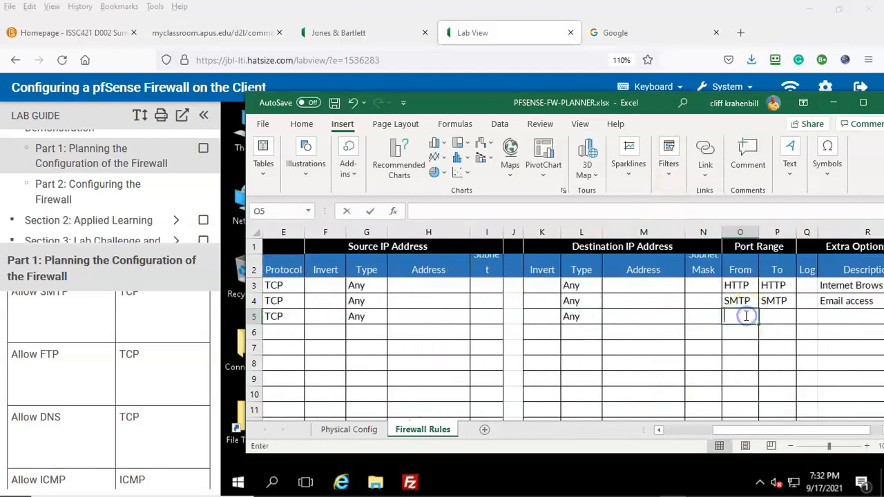
pyautogui.write('FTP')
pyautogui.click(771, 315)
pyautogui.write('FTP')
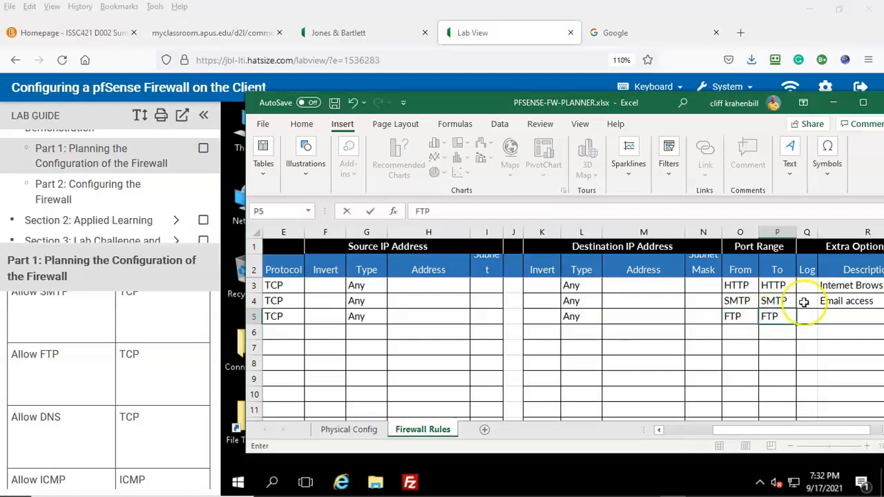
pyautogui.doubleClick(821, 316)
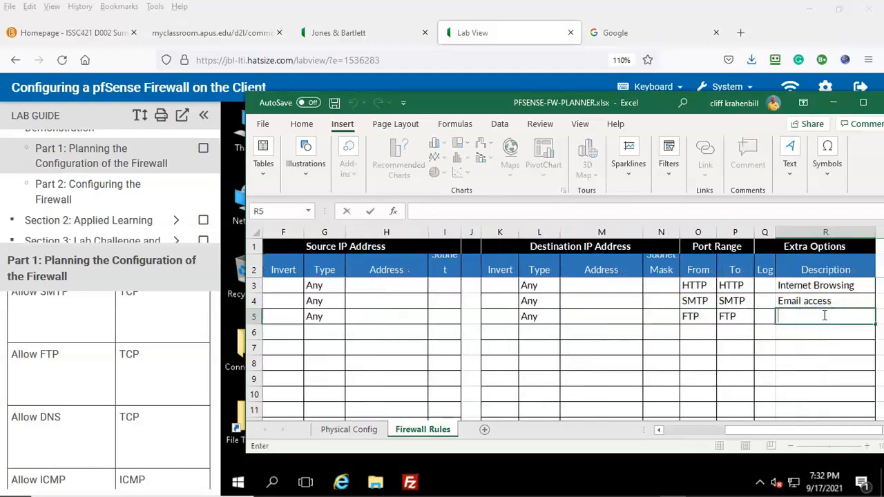
pyautogui.write('File Transfer Protocol')
pyautogui.scroll(-2, 121, 410)
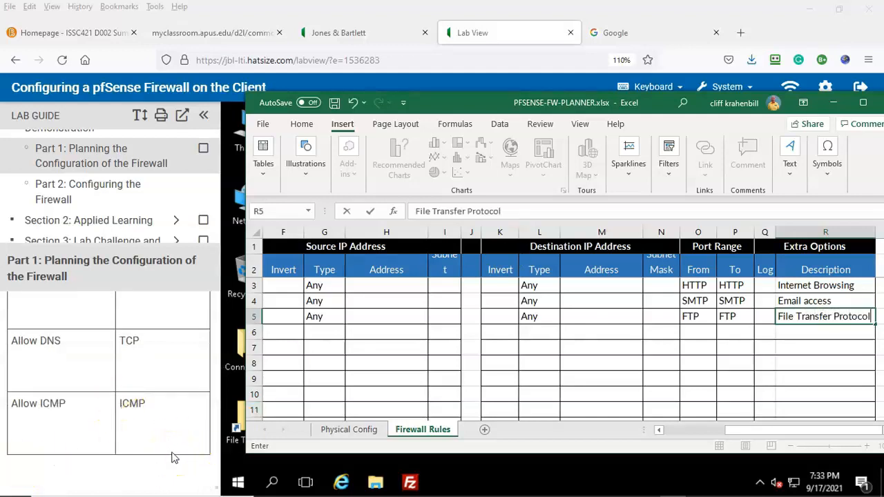
pyautogui.moveTo(739, 430); pyautogui.dragTo(642, 428)
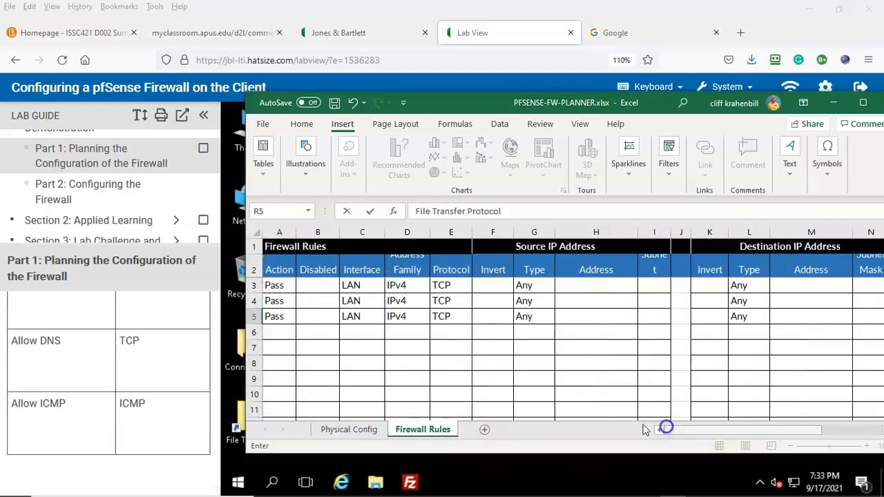
pyautogui.click(280, 330)
# Step: Fill row 6 with PASS, LAN, IPV4 and TCP
pyautogui.write('PASS')
pyautogui.doubleClick(355, 331)
pyautogui.write('LAN')
pyautogui.doubleClick(399, 333)
pyautogui.write('IPV4')
pyautogui.scroll(1, 158, 405)
pyautogui.scroll(-1, 158, 405)
pyautogui.doubleClick(452, 331)
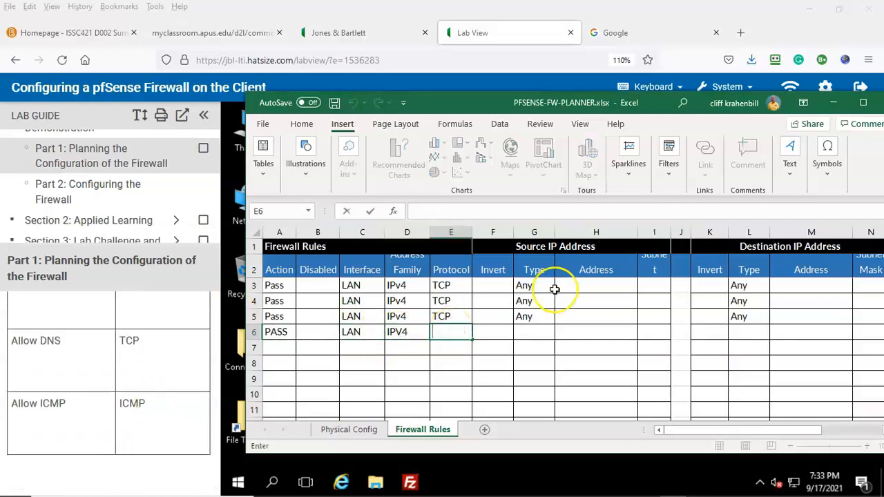
pyautogui.write('TC')
# Step: Set row 6 to Any source and destination, DNS–DNS ports, and description DNS
pyautogui.doubleClick(536, 330)
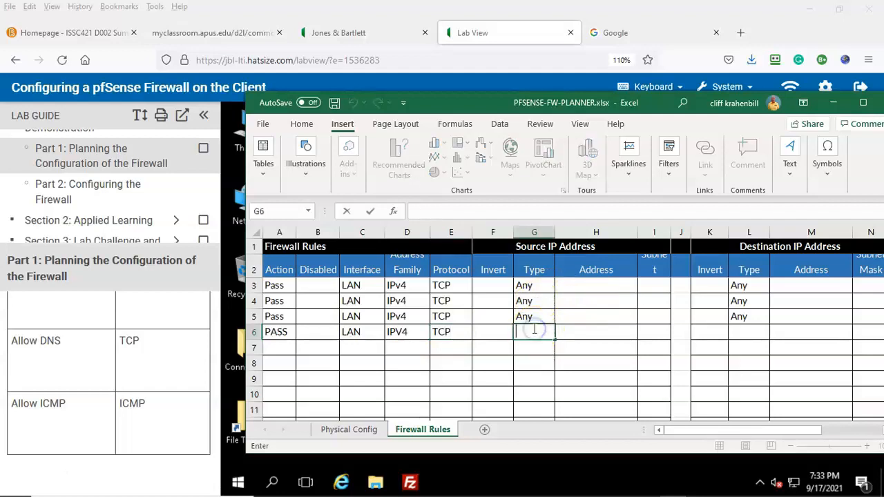
pyautogui.write('Any')
pyautogui.click(746, 331)
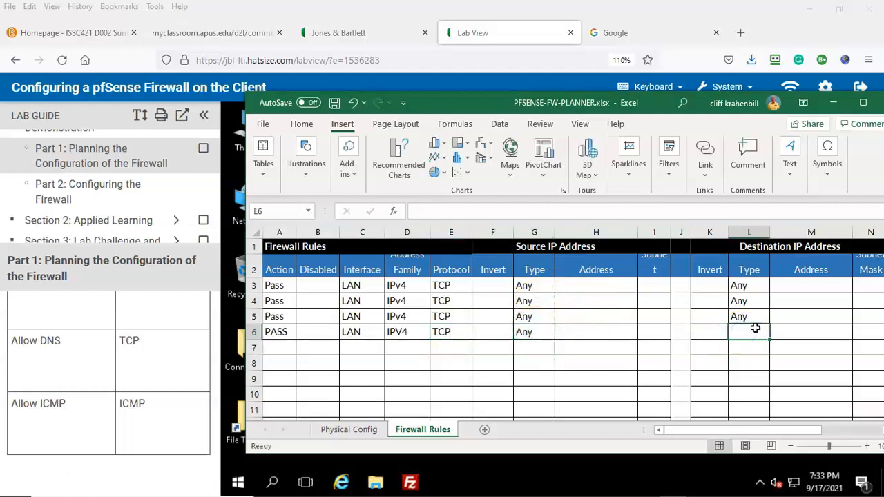
pyautogui.write('Any')
pyautogui.hscroll(5, 730, 424)
pyautogui.doubleClick(699, 332)
pyautogui.write('DNS')
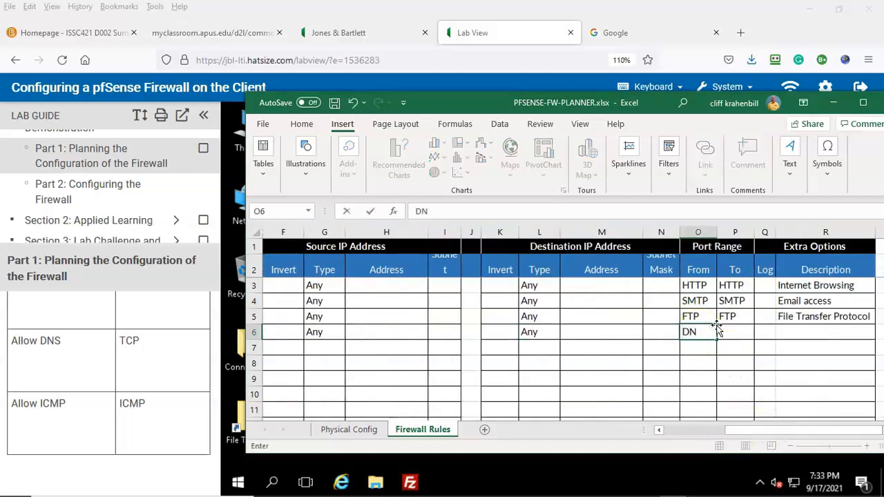
pyautogui.click(737, 335)
pyautogui.write('DNS')
pyautogui.click(793, 332)
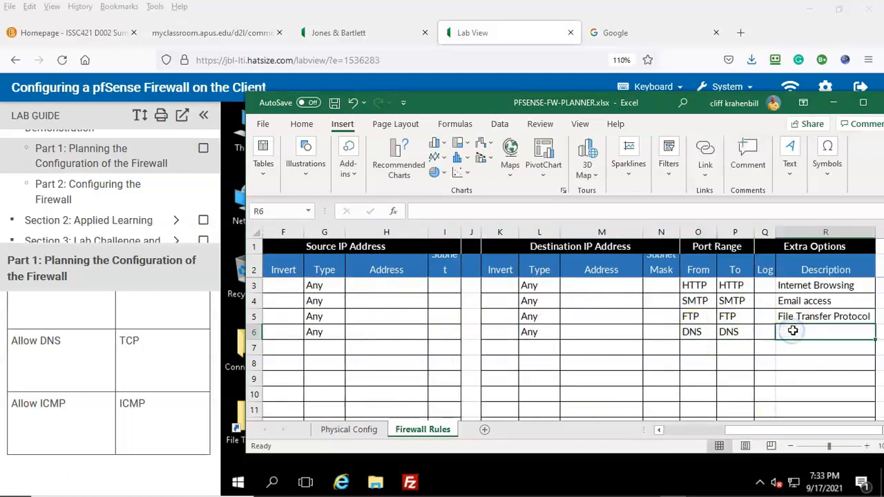
pyautogui.write('DNS')
pyautogui.moveTo(752, 432); pyautogui.dragTo(622, 433)
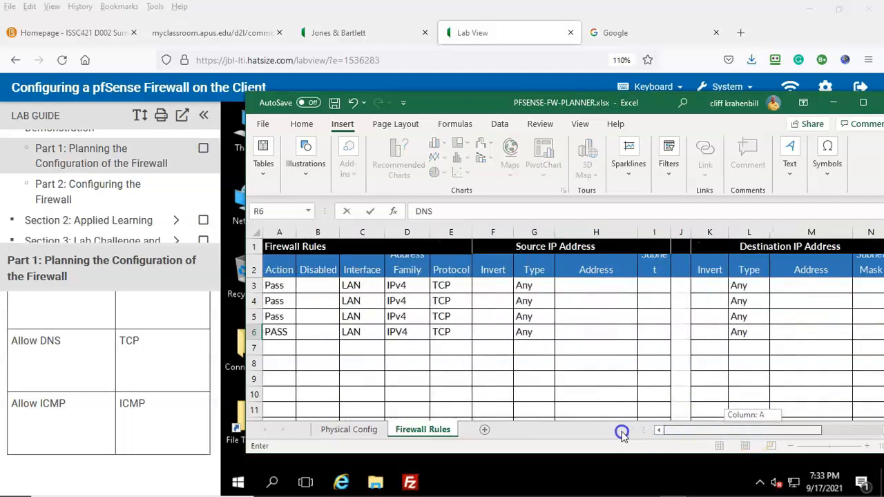
# Step: Start the row 7 rule with Pass, LAN, IPv4 and ICMP
pyautogui.click(275, 347)
pyautogui.write('Pass')
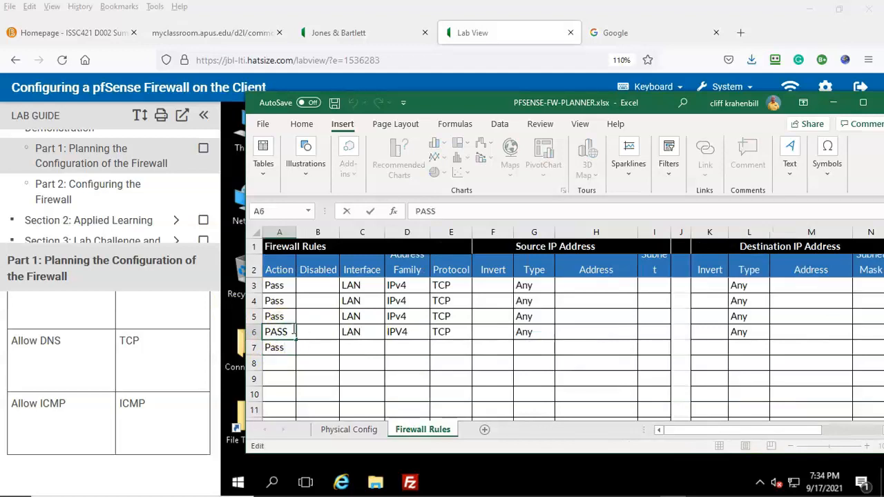
pyautogui.click(360, 348)
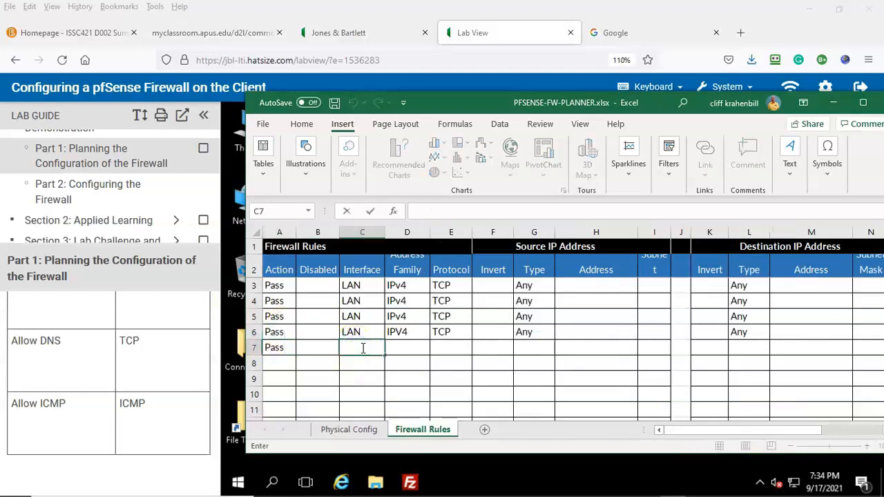
pyautogui.write('LAN')
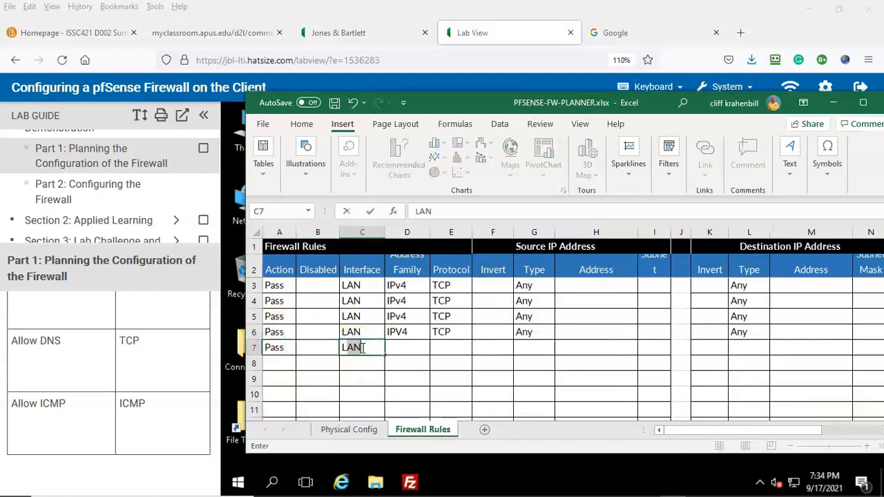
pyautogui.click(410, 344)
pyautogui.write('IPv4')
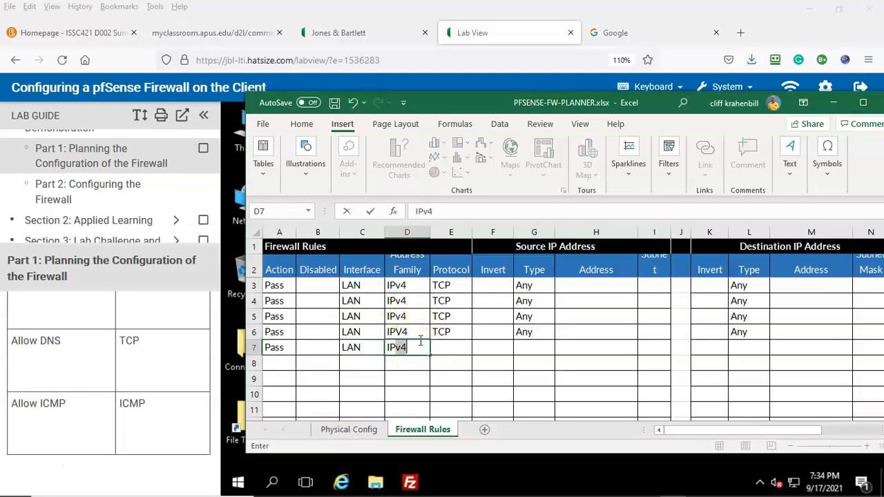
pyautogui.click(445, 347)
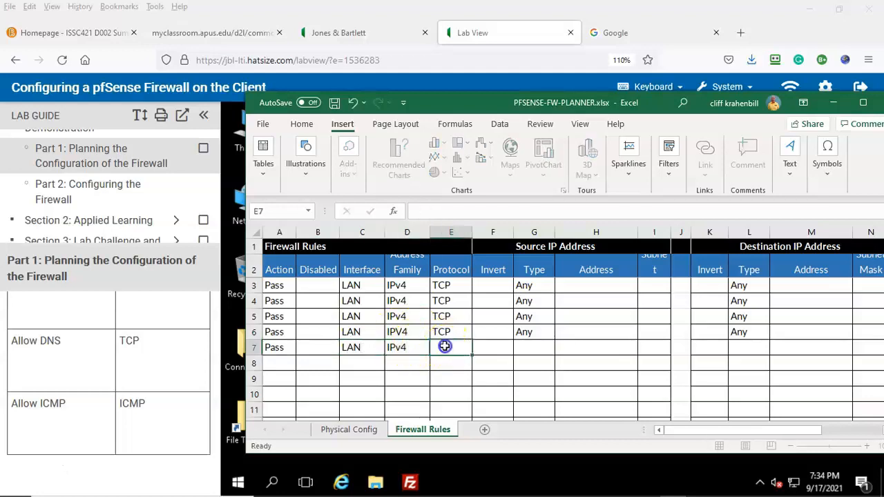
pyautogui.write('ICMP')
# Step: Finish row 7 with Any source/destination, ICMP ports and description ICMP, then show lab guide Part 2
pyautogui.click(536, 347)
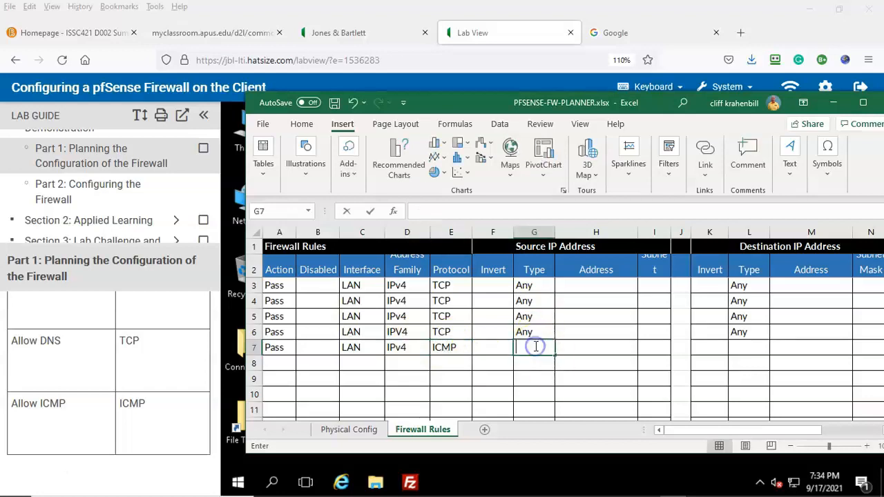
pyautogui.write('Any')
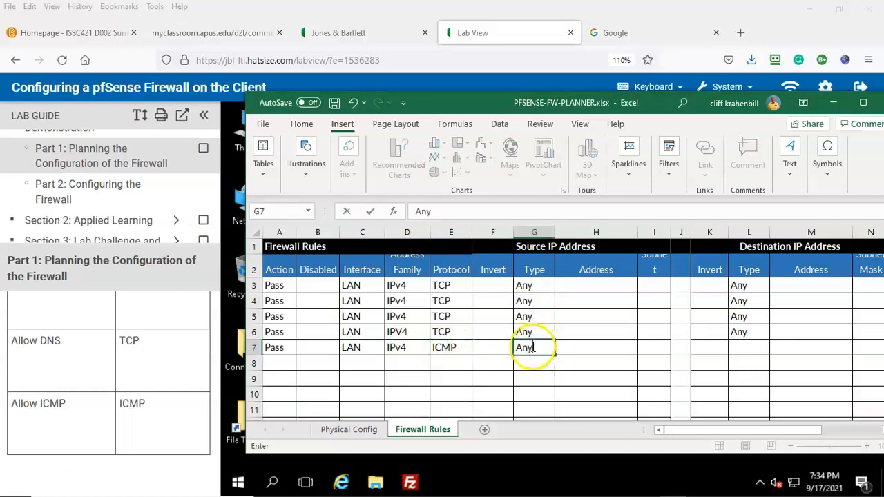
pyautogui.click(747, 347)
pyautogui.write('Any')
pyautogui.hscroll(3, 730, 435)
pyautogui.click(691, 347)
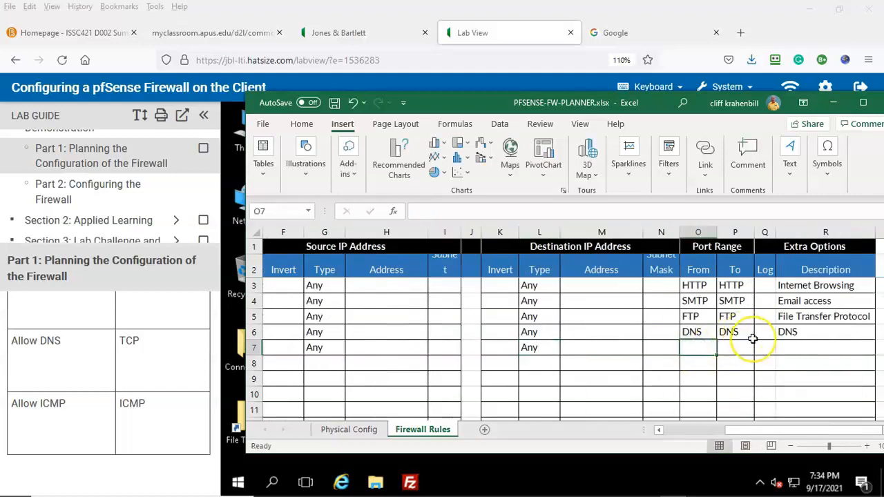
pyautogui.write('ICMP')
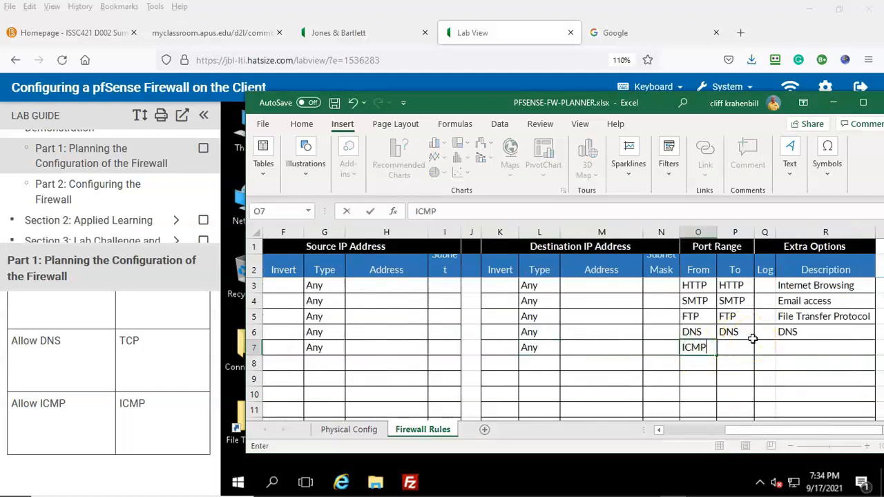
pyautogui.click(745, 347)
pyautogui.write('ICMP')
pyautogui.click(801, 347)
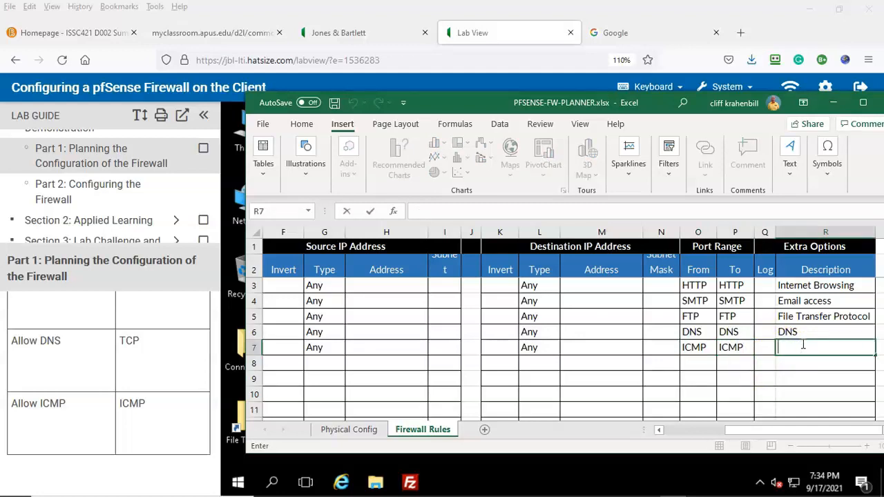
pyautogui.write('ICMP')
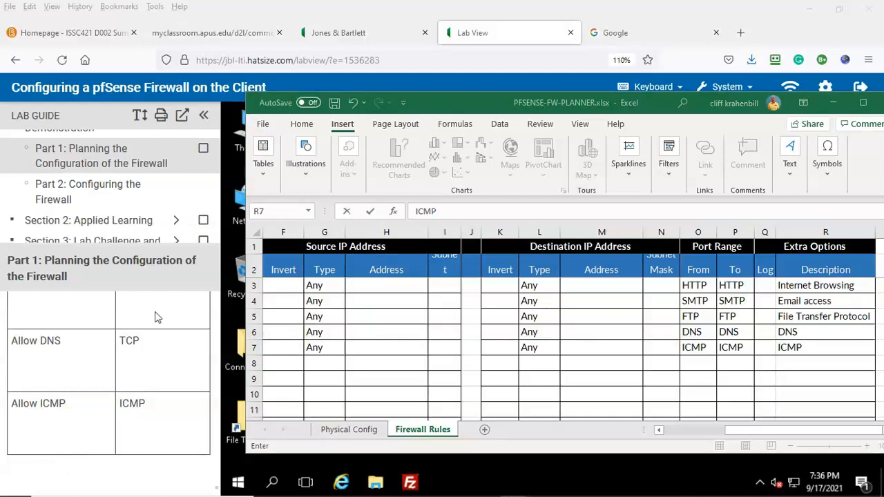
pyautogui.click(99, 186)
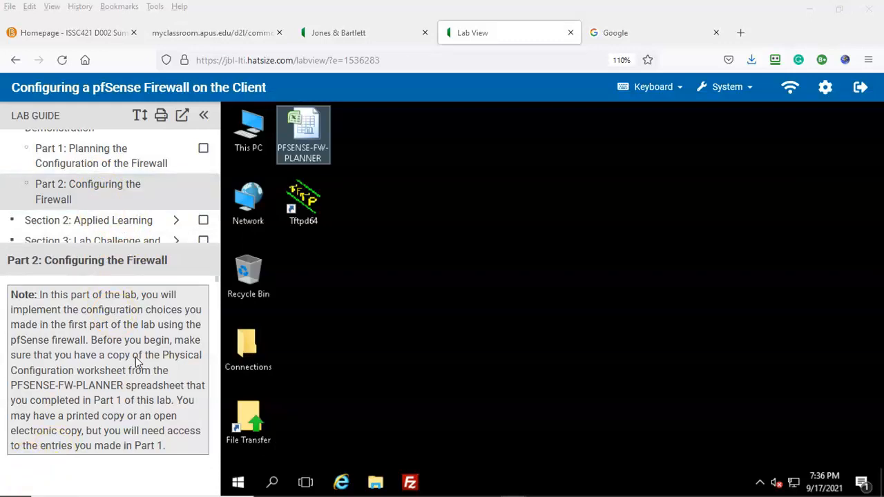
# Step: Open the desktop's Connections folder and launch the pfSense shortcut to its login page
pyautogui.scroll(-2, 137, 361)
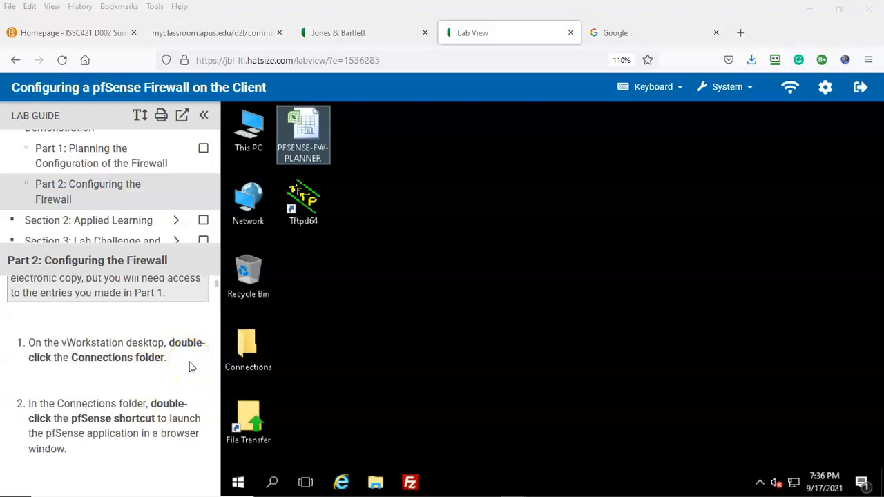
pyautogui.doubleClick(249, 349)
pyautogui.scroll(-2, 124, 389)
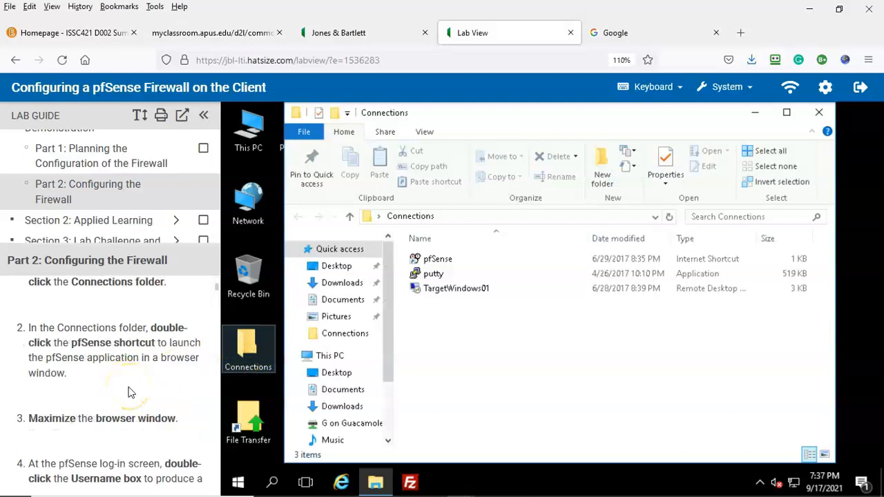
pyautogui.doubleClick(438, 258)
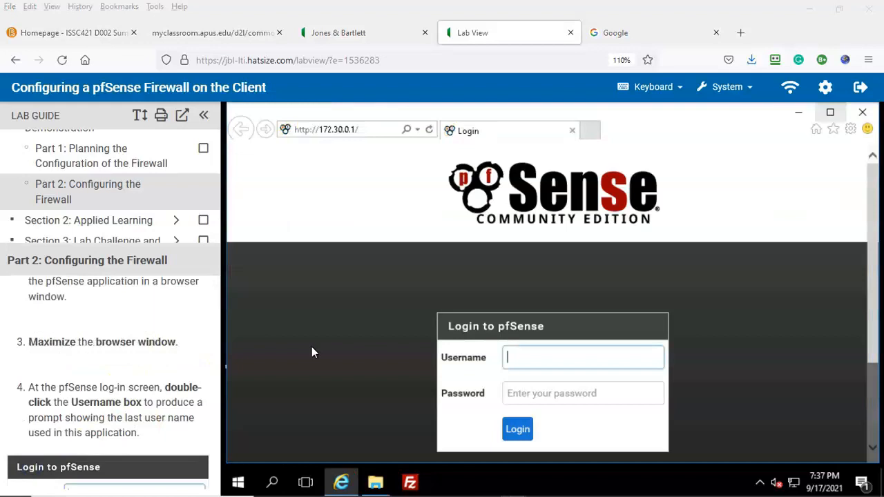
# Step: Maximize the browser window showing the pfSense login page
pyautogui.click(694, 215)
pyautogui.click(830, 112)
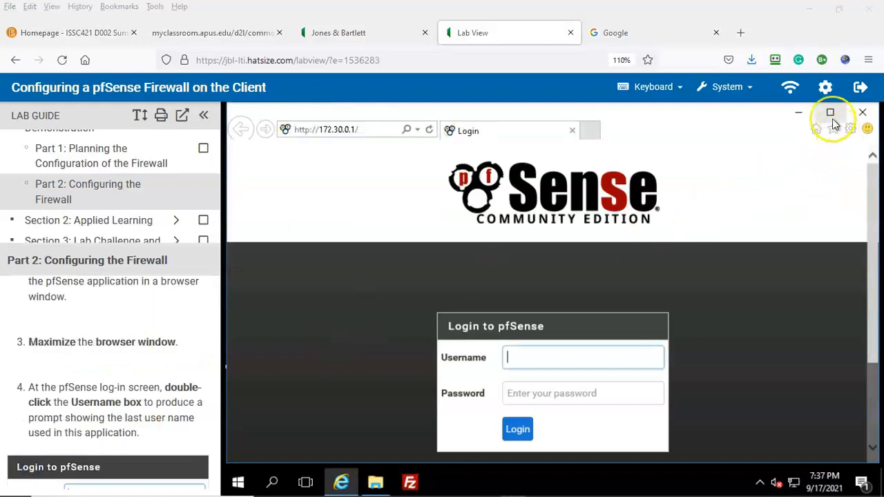
pyautogui.click(166, 364)
pyautogui.scroll(-1, 157, 367)
pyautogui.click(166, 367)
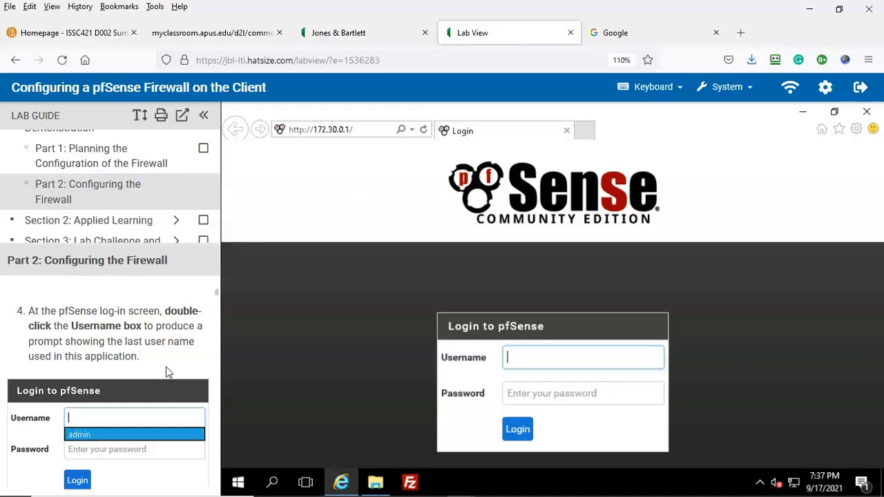
# Step: Log in with the saved administrator credentials suggestion to reach the Status Dashboard
pyautogui.click(173, 370)
pyautogui.doubleClick(517, 360)
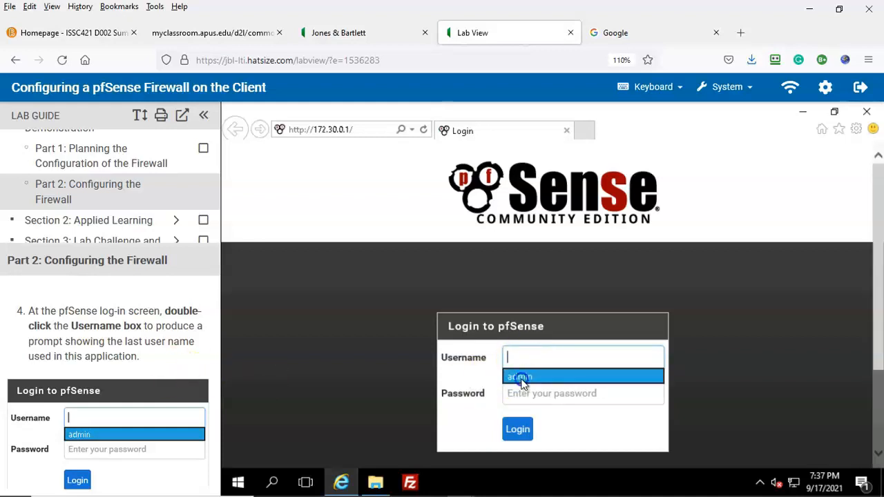
pyautogui.click(522, 378)
pyautogui.click(570, 398)
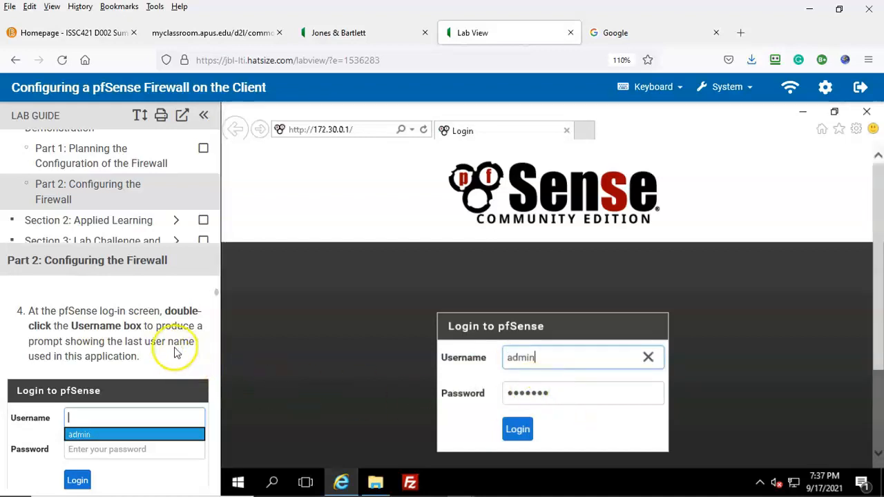
pyautogui.scroll(-4, 173, 351)
pyautogui.scroll(-2, 173, 376)
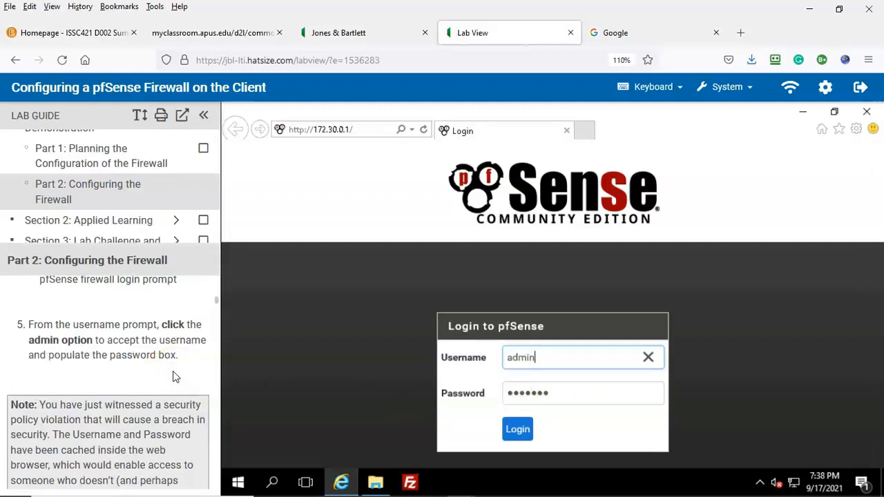
pyautogui.scroll(-4, 174, 373)
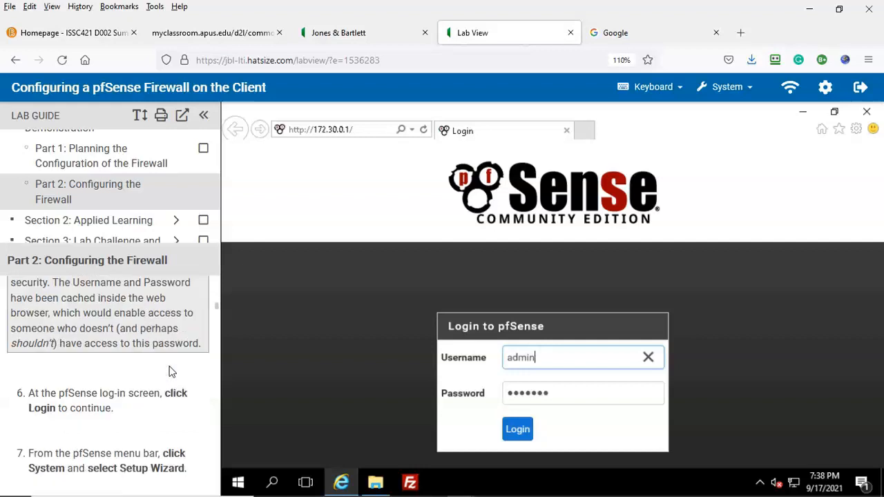
pyautogui.scroll(-2, 171, 372)
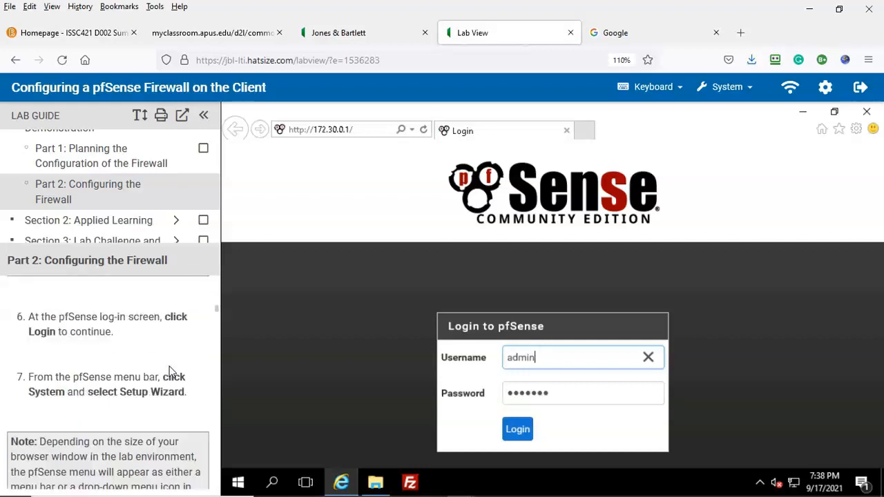
pyautogui.click(512, 430)
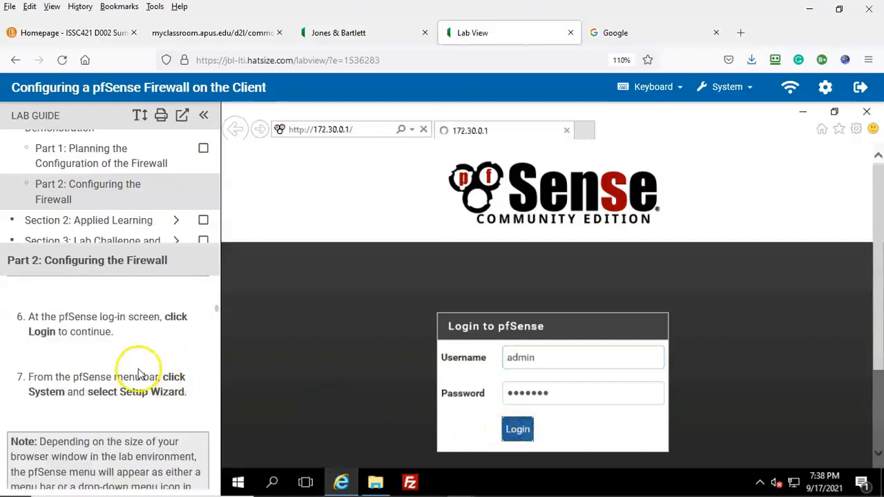
pyautogui.scroll(-2, 142, 361)
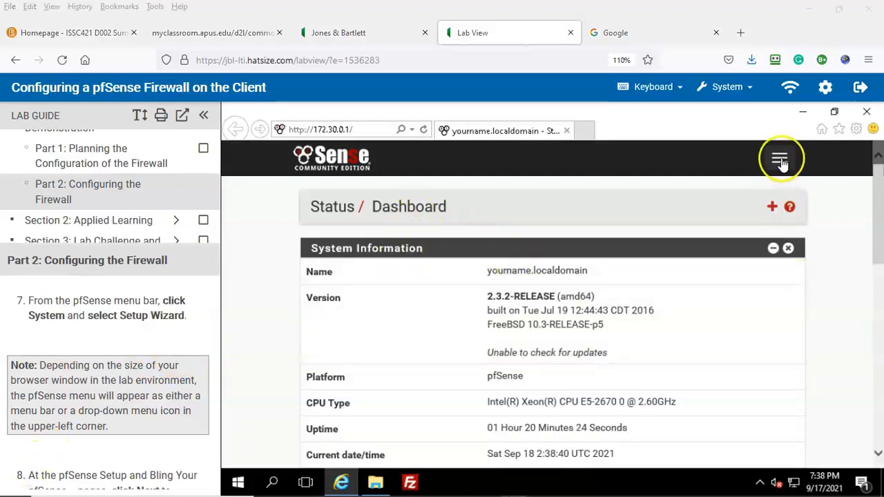
# Step: Launch System > Setup Wizard and advance through the intro pages to General Information
pyautogui.click(781, 160)
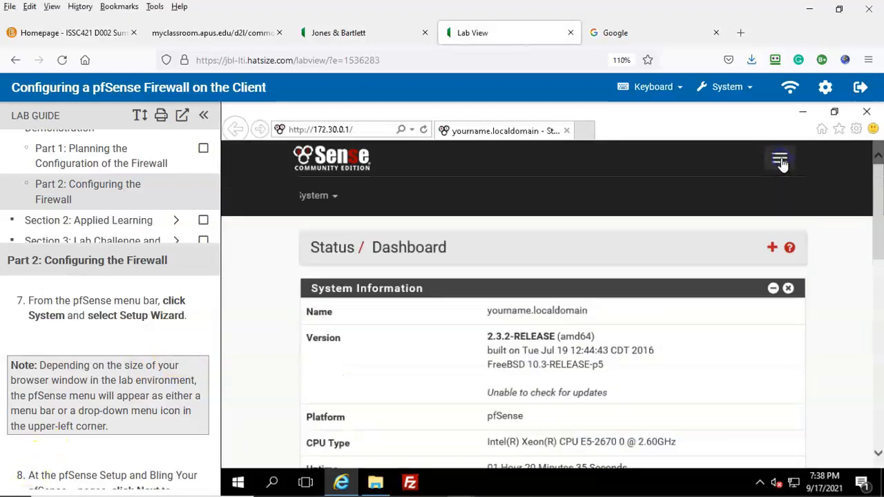
pyautogui.click(314, 197)
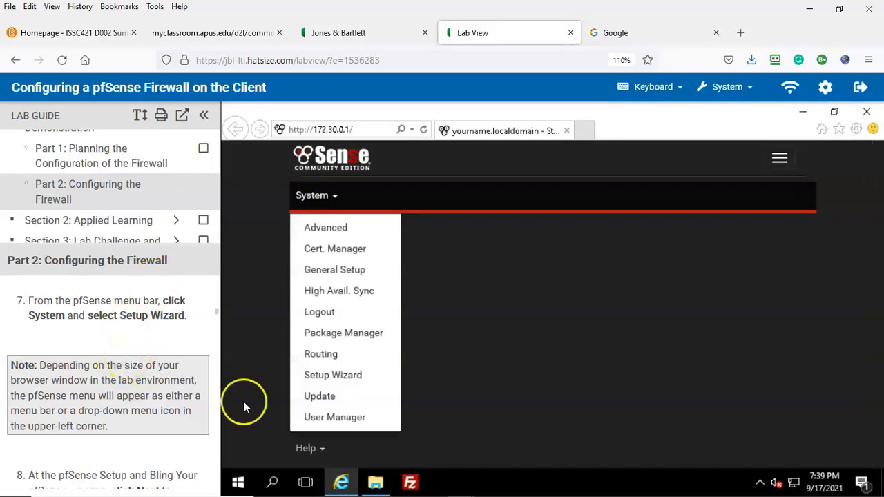
pyautogui.click(333, 377)
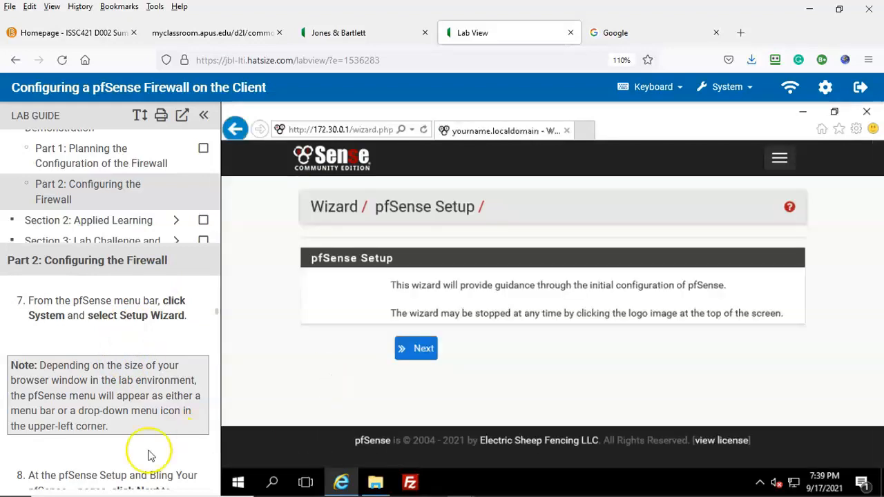
pyautogui.scroll(-3, 152, 451)
pyautogui.click(424, 366)
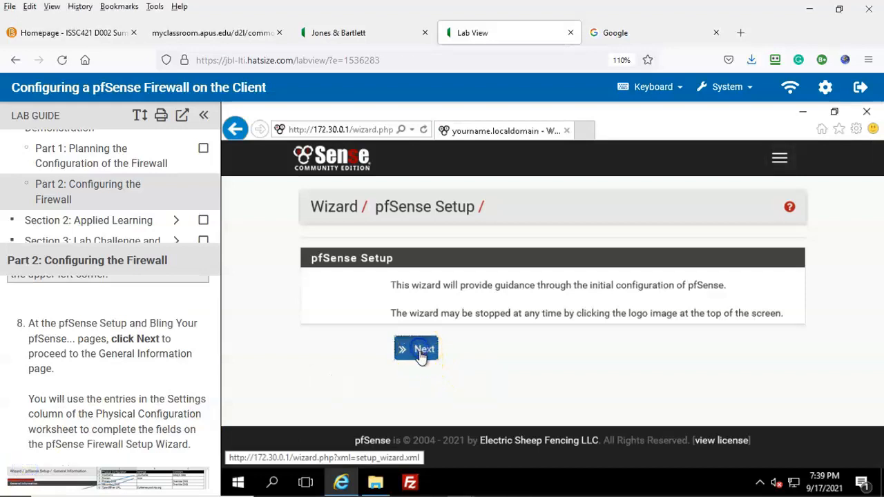
pyautogui.scroll(-2, 59, 400)
pyautogui.click(421, 448)
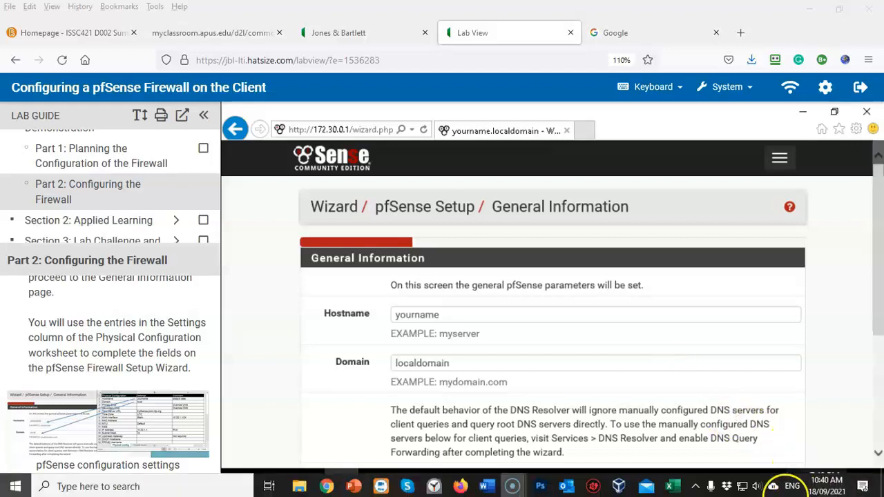
pyautogui.click(669, 485)
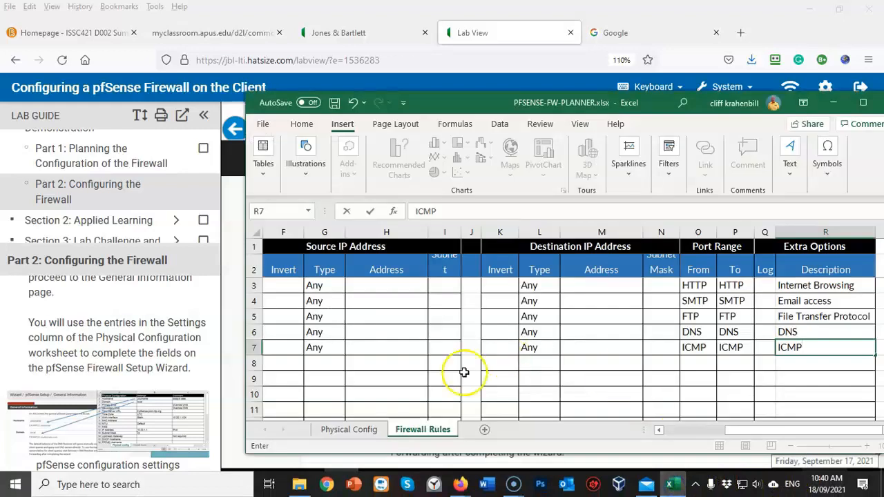
pyautogui.click(356, 431)
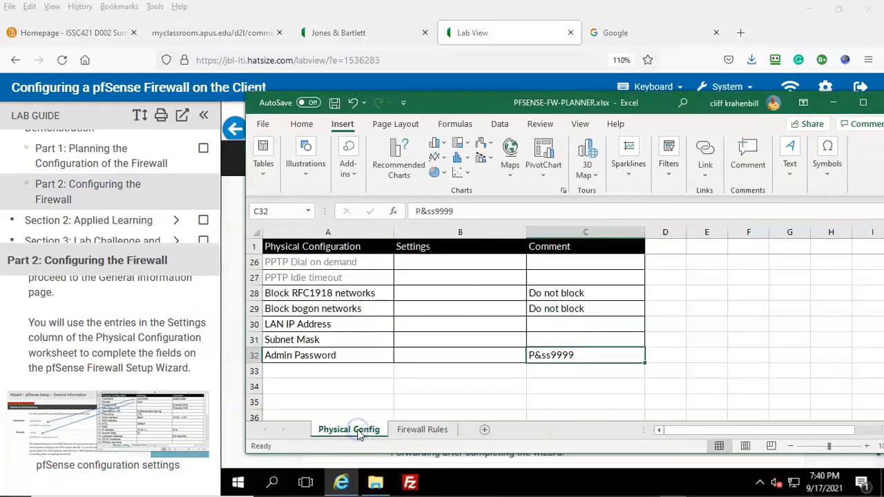
pyautogui.scroll(6, 716, 357)
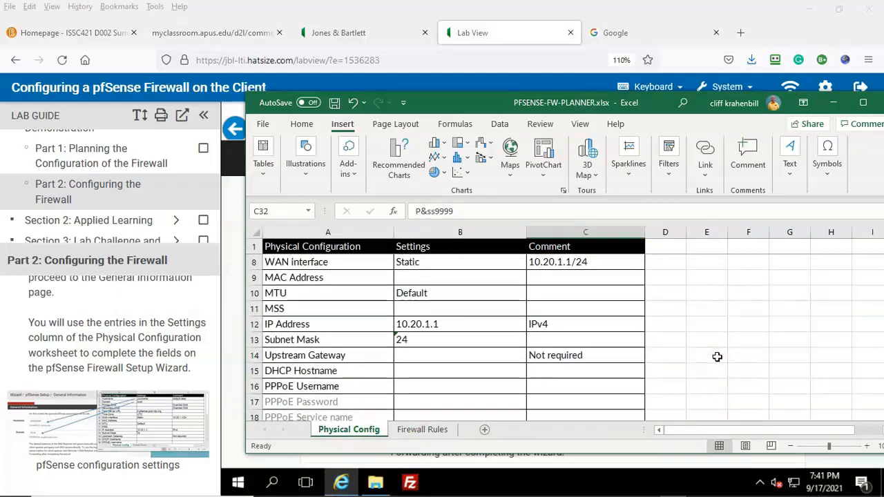
pyautogui.scroll(1, 716, 357)
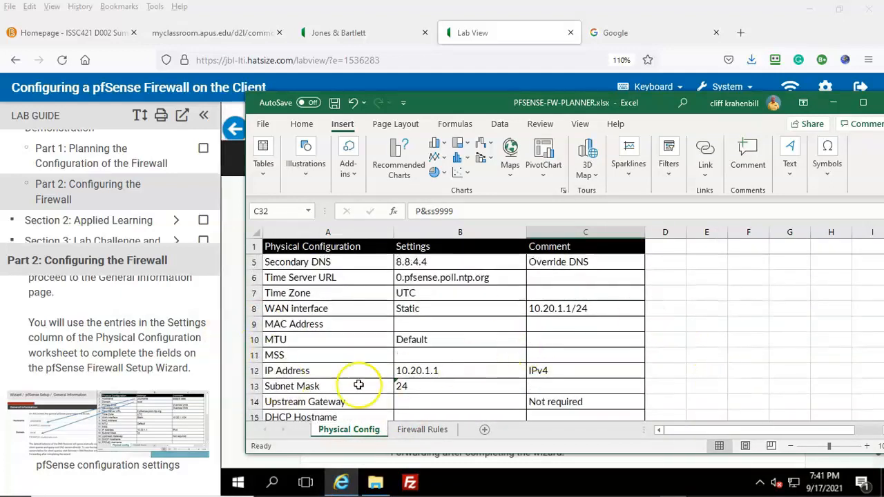
pyautogui.click(31, 470)
pyautogui.scroll(-3, 32, 469)
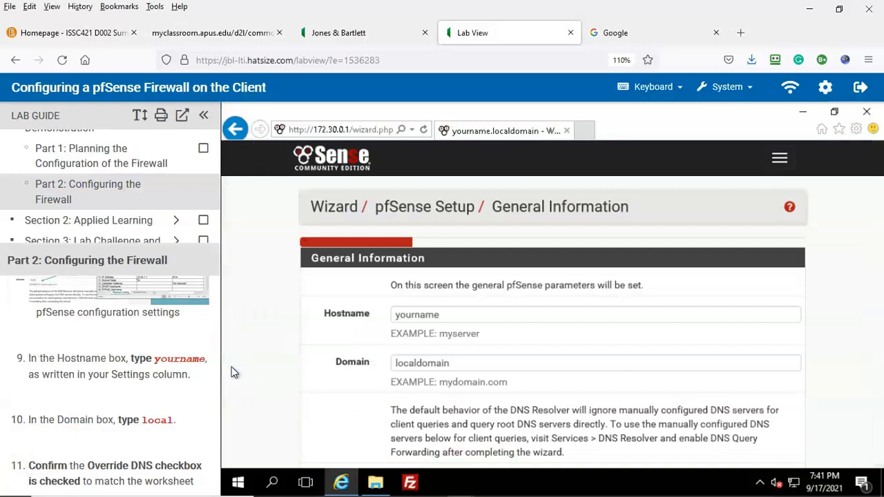
# Step: Replace Hostname with the student's own name, set Domain to local, and continue with Override DNS kept
pyautogui.click(442, 314)
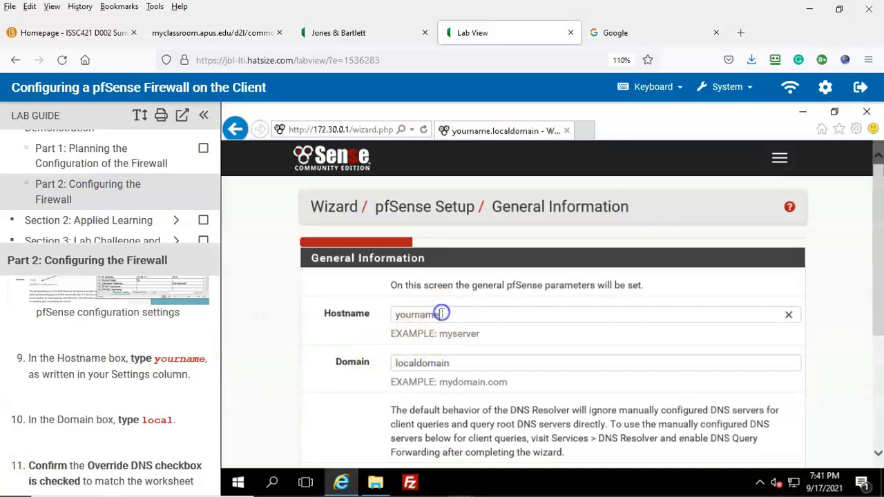
pyautogui.moveTo(442, 314); pyautogui.dragTo(348, 315)
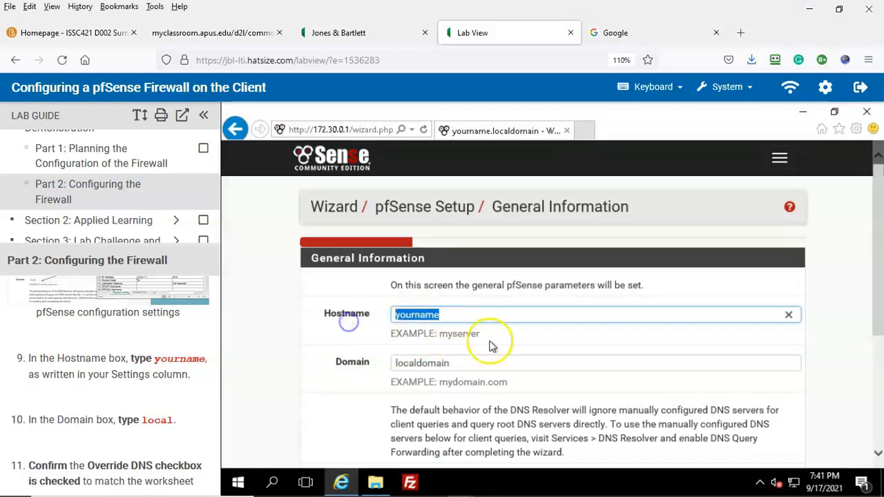
pyautogui.write('c')
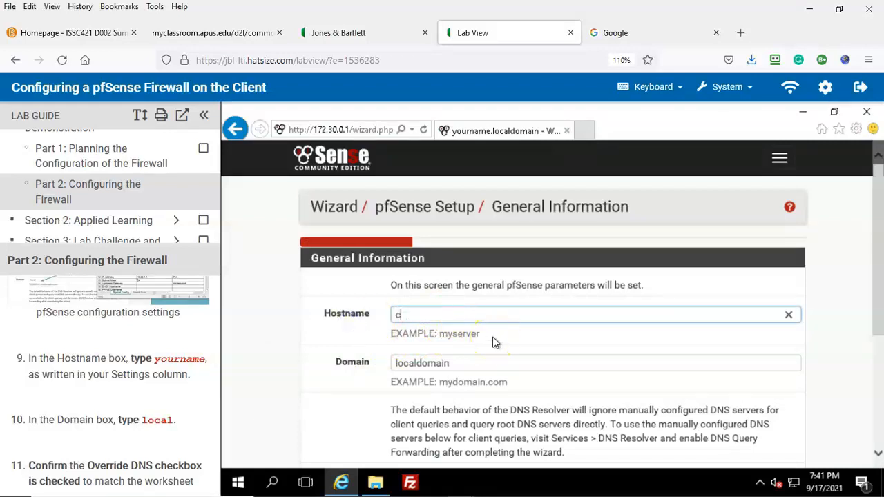
pyautogui.write('krahenbill')
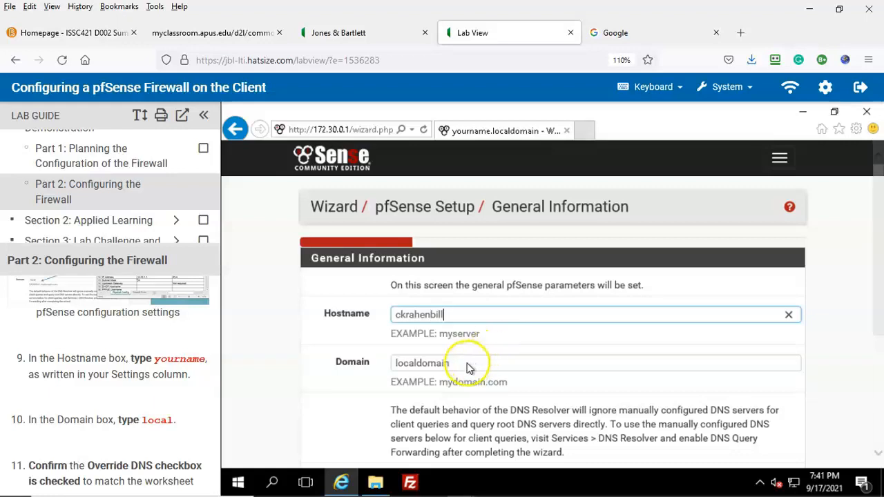
pyautogui.click(431, 365)
pyautogui.doubleClick(432, 366)
pyautogui.write('local')
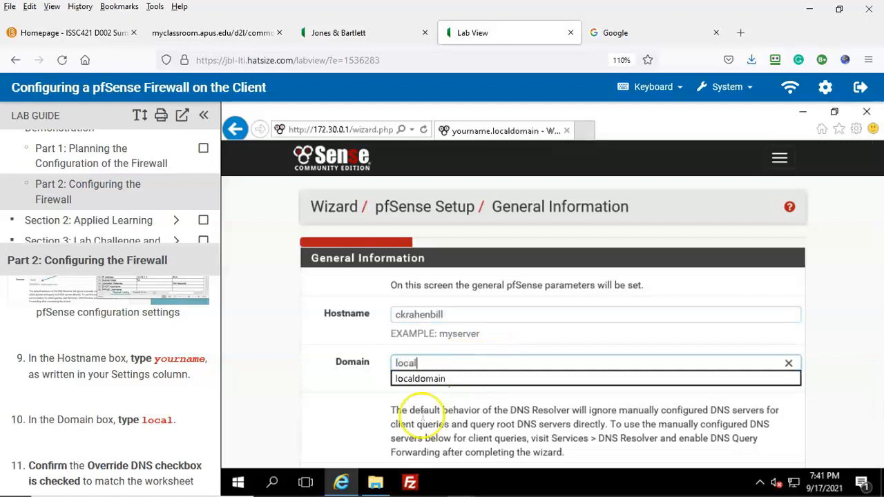
pyautogui.scroll(-2, 310, 414)
pyautogui.scroll(-2, 192, 449)
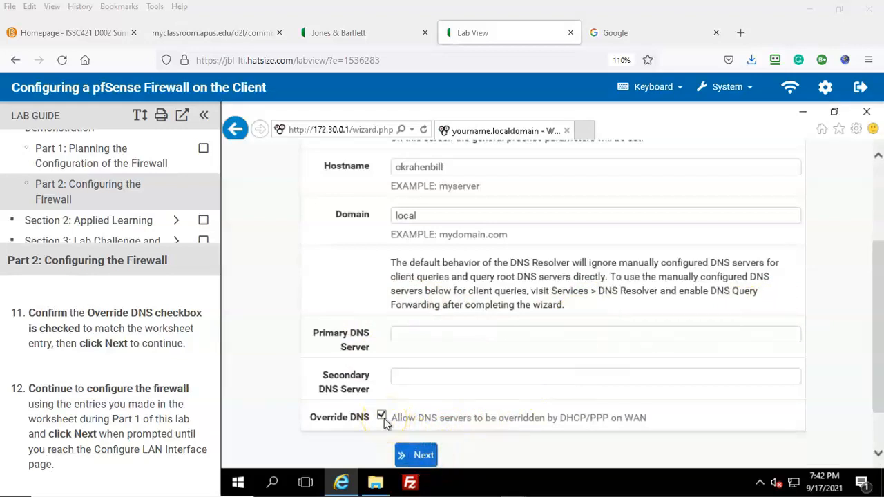
pyautogui.click(423, 456)
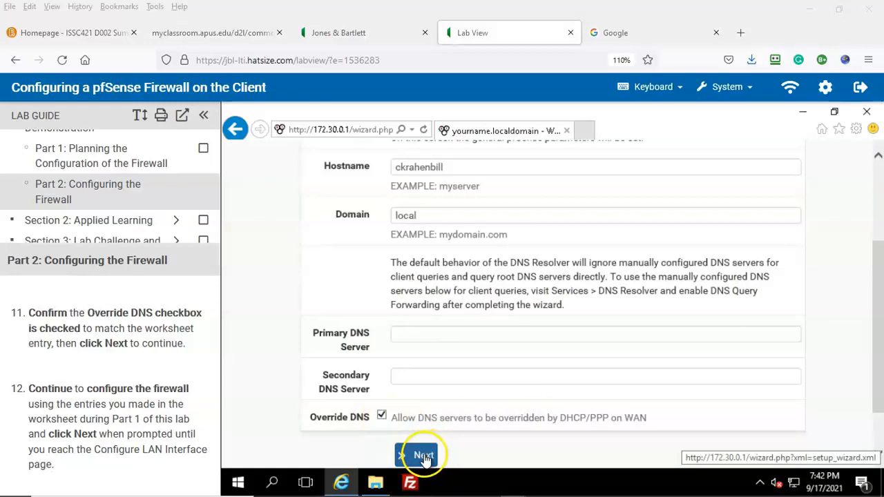
# Step: Copy the time server URL from the planner and enter 0.pfsense.pool.ntp.org as Time server hostname
pyautogui.scroll(-1, 148, 401)
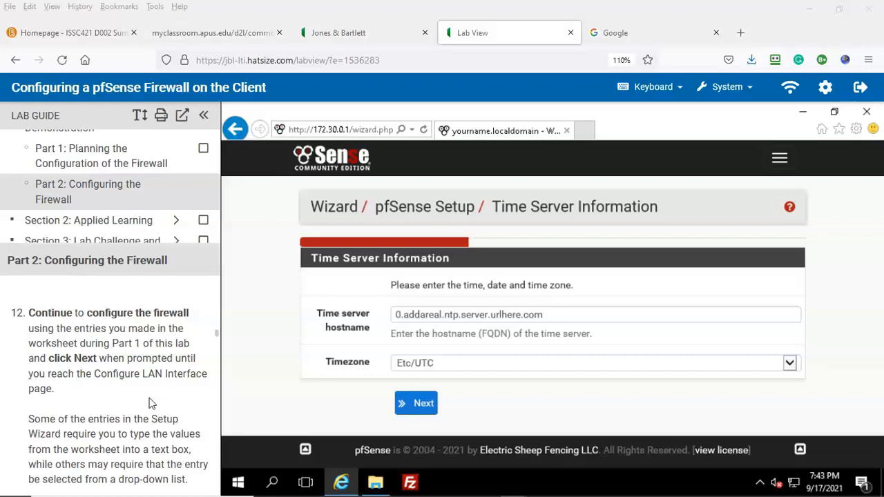
pyautogui.scroll(-2, 152, 404)
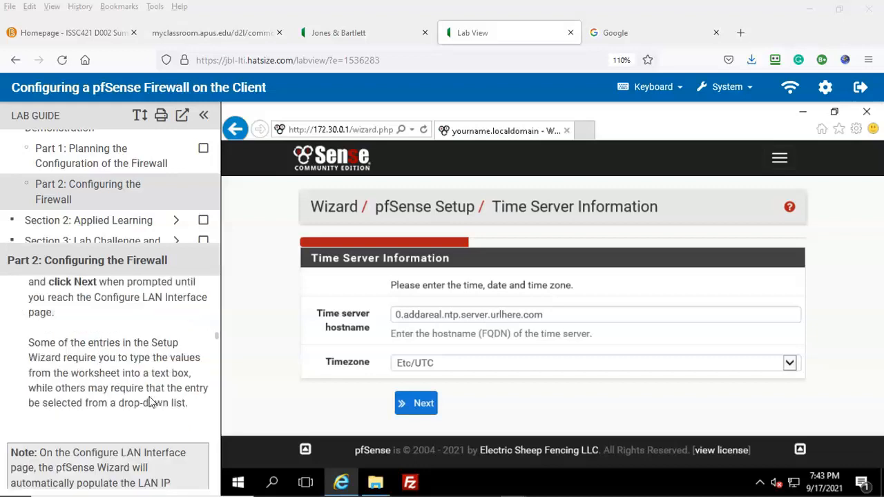
pyautogui.click(147, 419)
pyautogui.scroll(1, 22, 469)
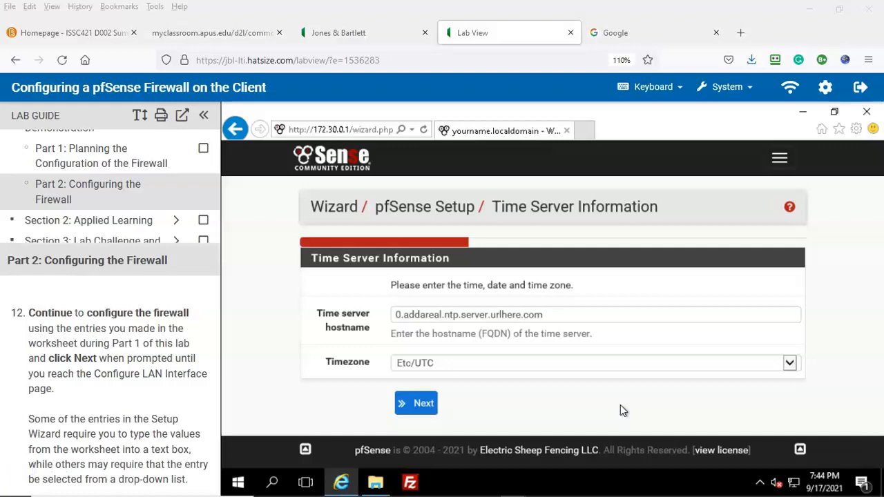
pyautogui.click(674, 485)
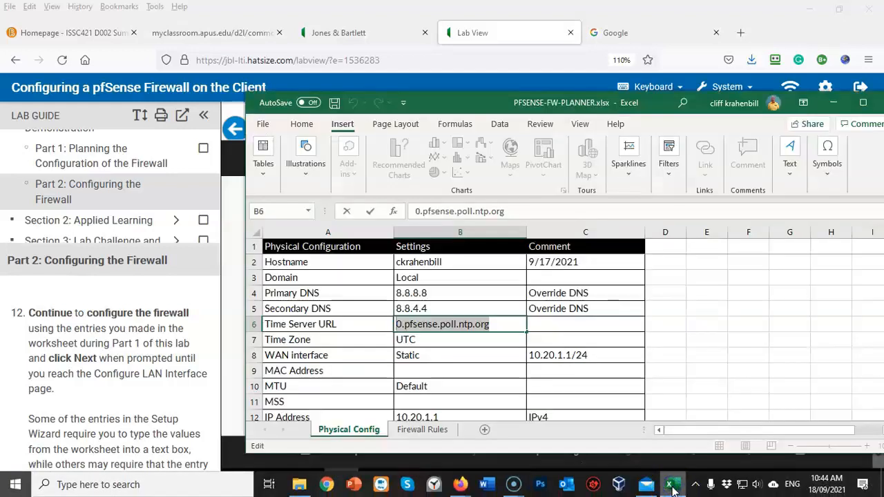
pyautogui.rightClick(445, 323)
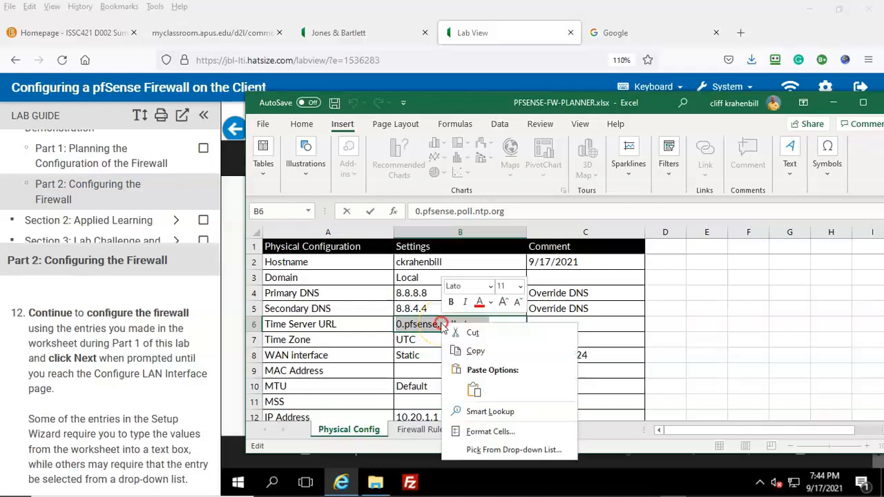
pyautogui.click(475, 352)
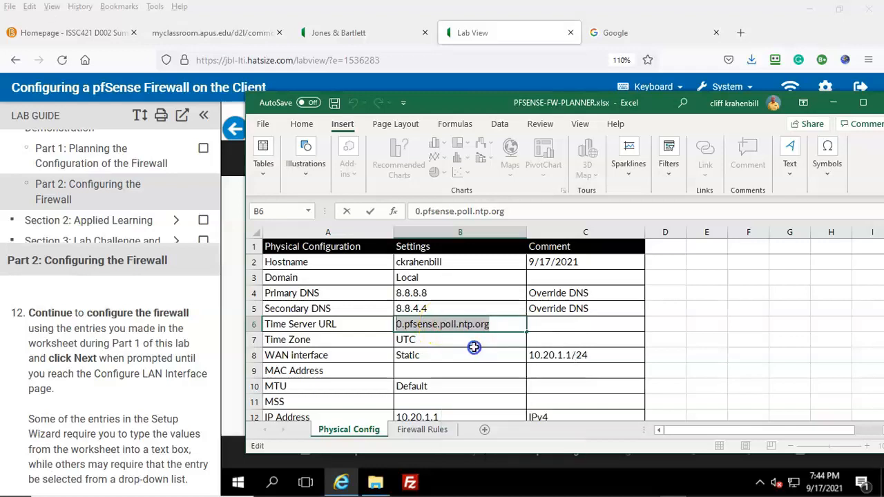
pyautogui.click(233, 348)
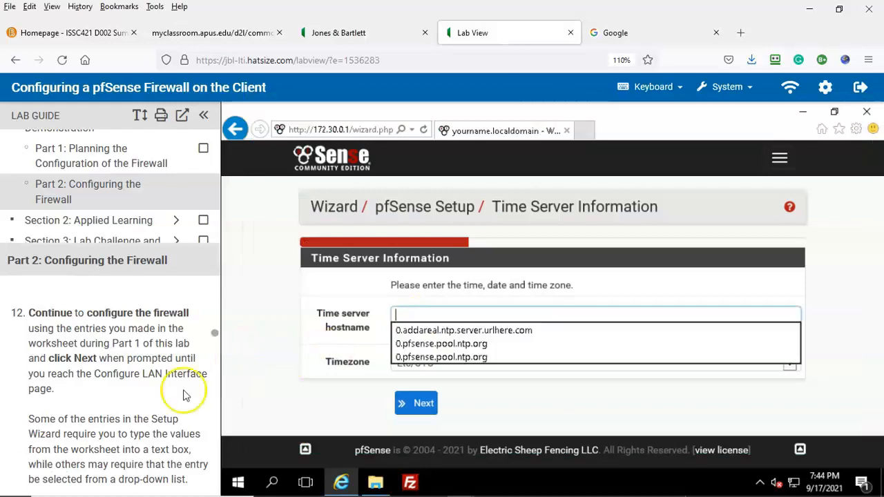
pyautogui.click(482, 345)
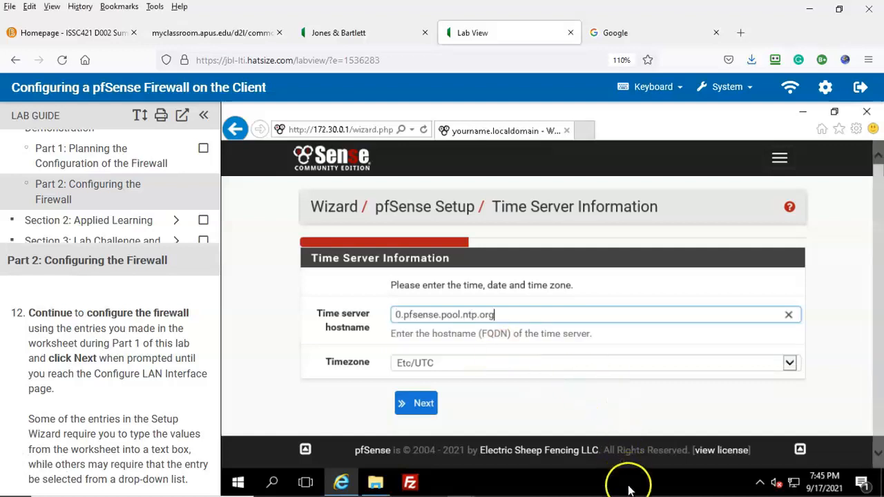
# Step: Keep the timezone at Etc/UTC and submit the time server settings
pyautogui.moveTo(644, 491)
pyautogui.click(668, 484)
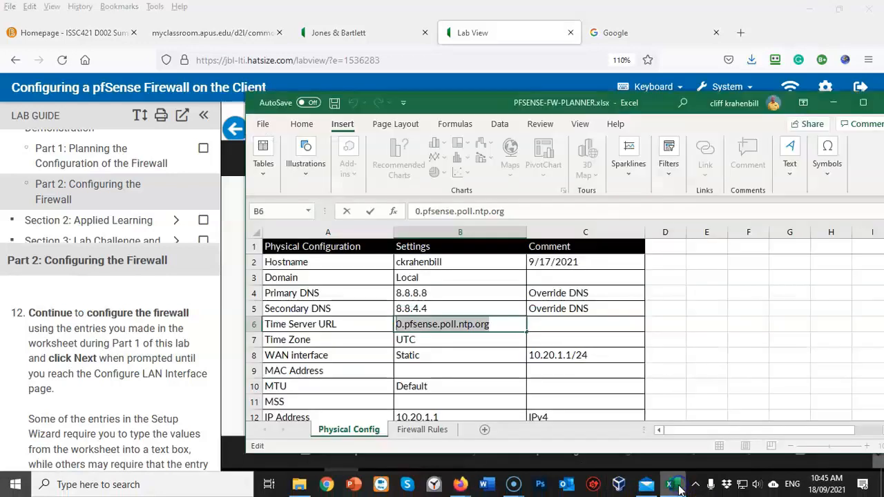
pyautogui.moveTo(463, 99); pyautogui.dragTo(754, 107)
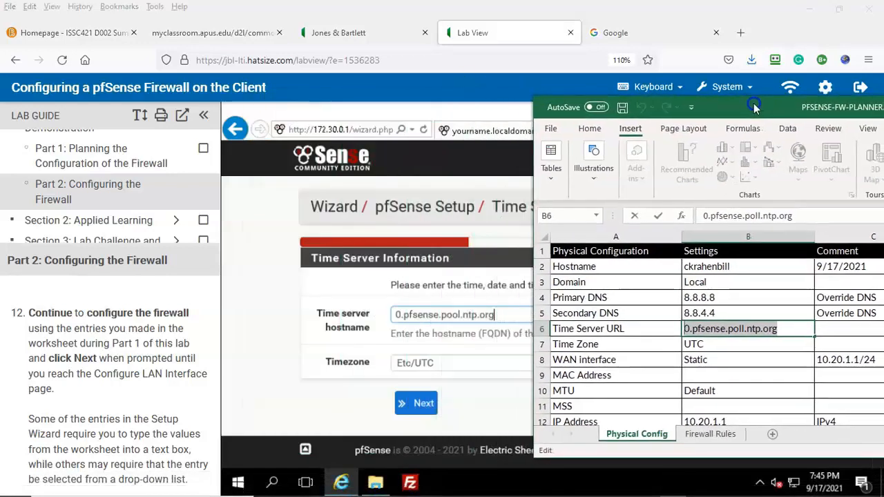
pyautogui.click(22, 474)
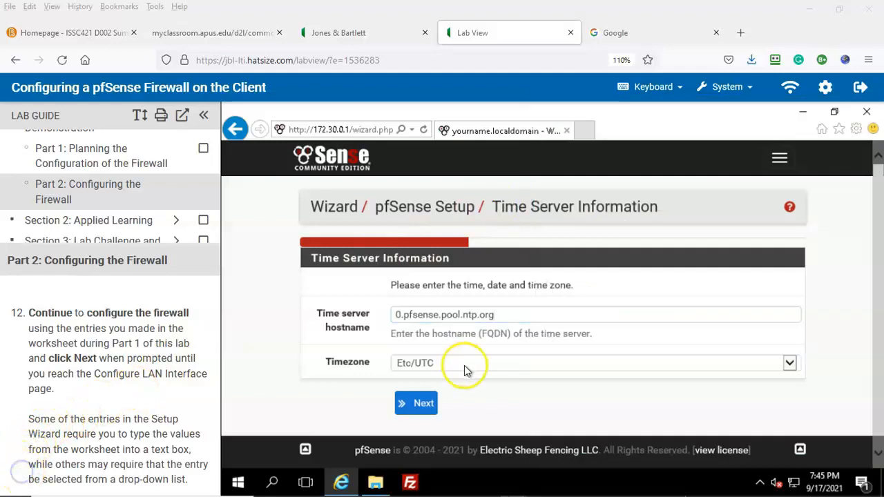
pyautogui.click(612, 367)
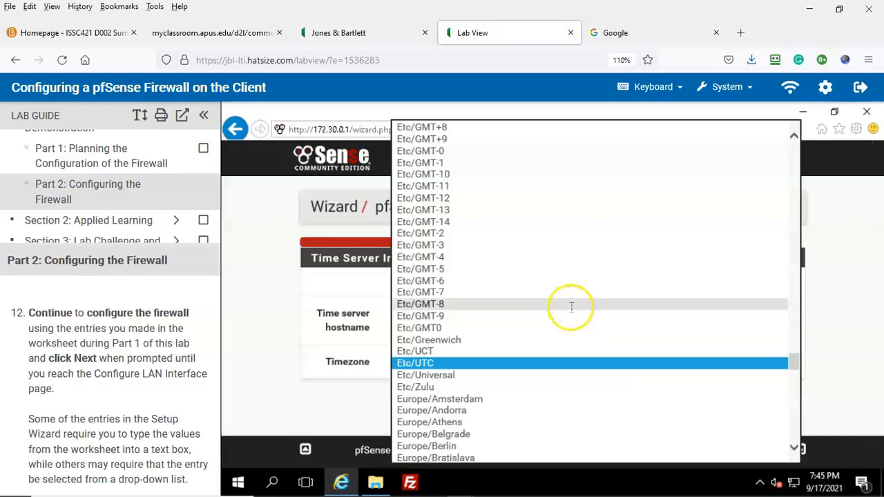
pyautogui.click(421, 337)
pyautogui.click(424, 402)
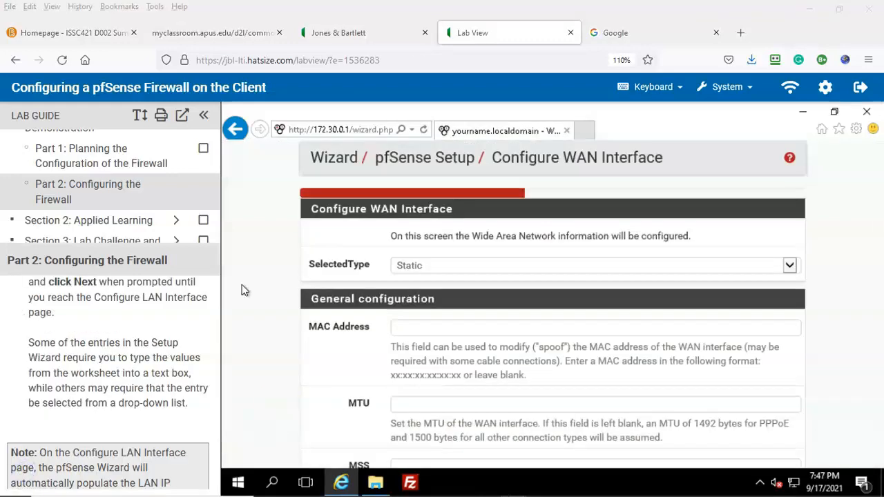
# Step: Record Default as the MSS value in Excel cell B11
pyautogui.hotkey('alt', 'Tab')
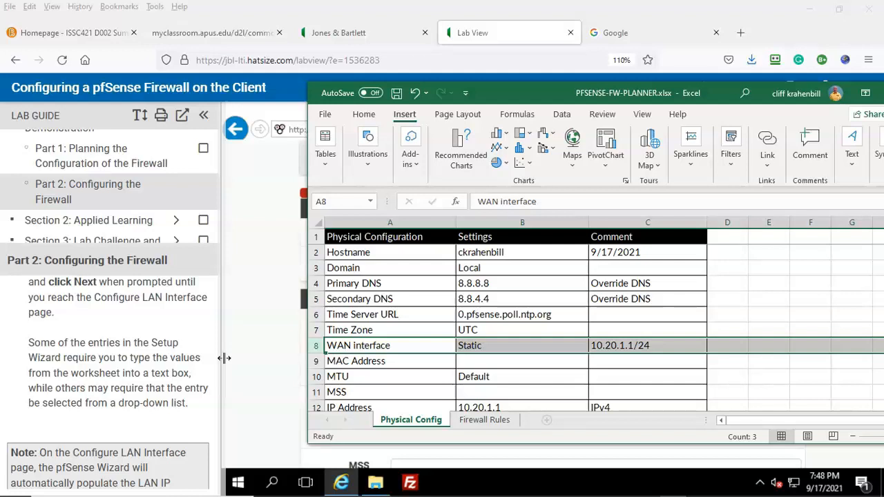
pyautogui.click(257, 373)
pyautogui.click(831, 327)
pyautogui.scroll(-3, 831, 319)
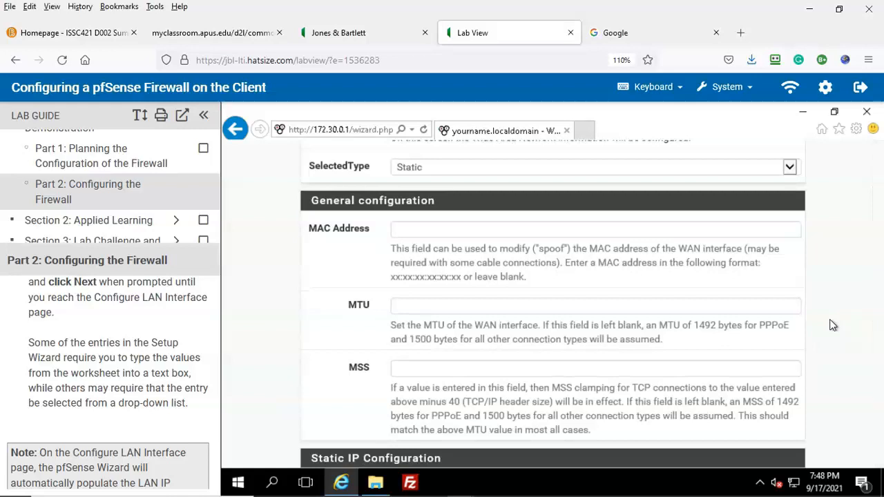
pyautogui.click(674, 485)
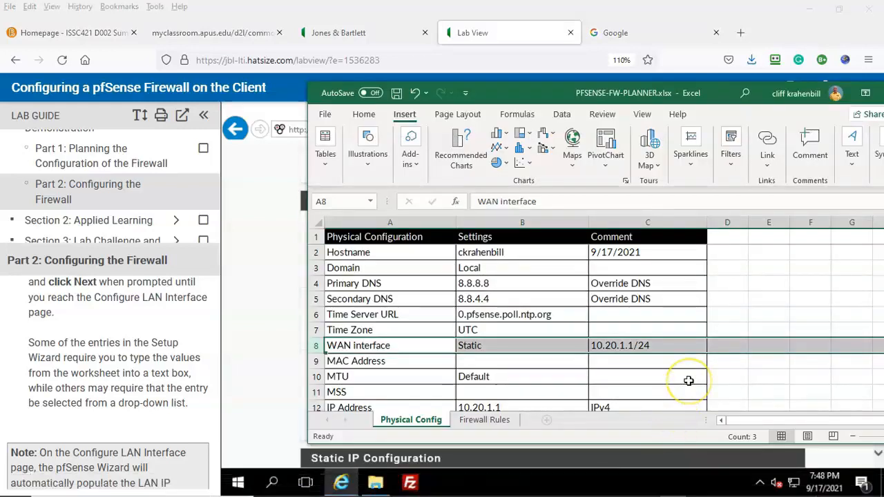
pyautogui.scroll(-5, 688, 381)
pyautogui.scroll(3, 689, 379)
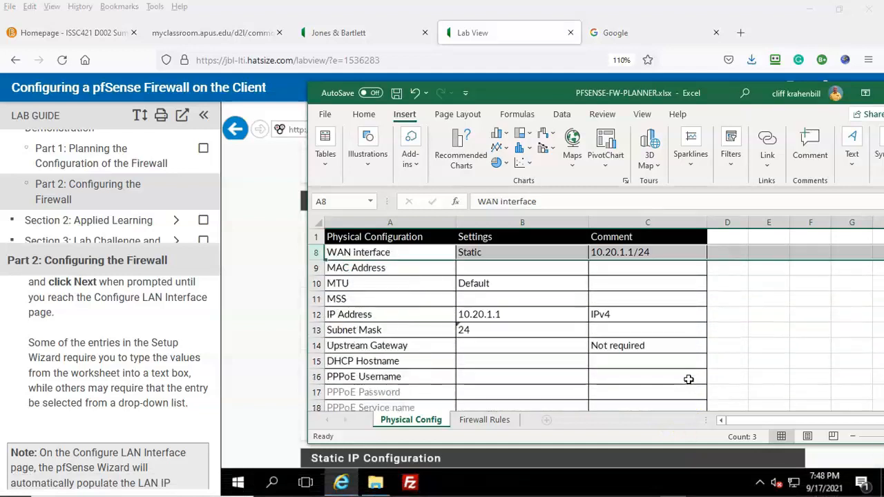
pyautogui.scroll(1, 688, 380)
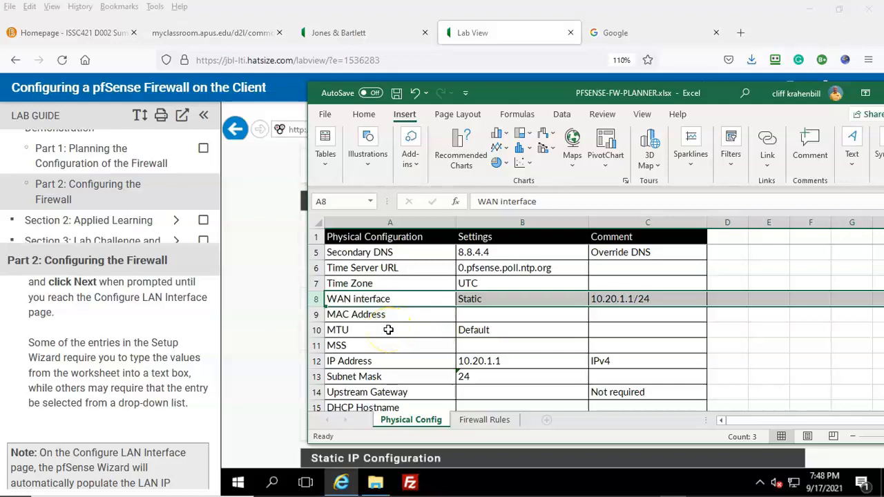
pyautogui.click(468, 345)
pyautogui.write('Default')
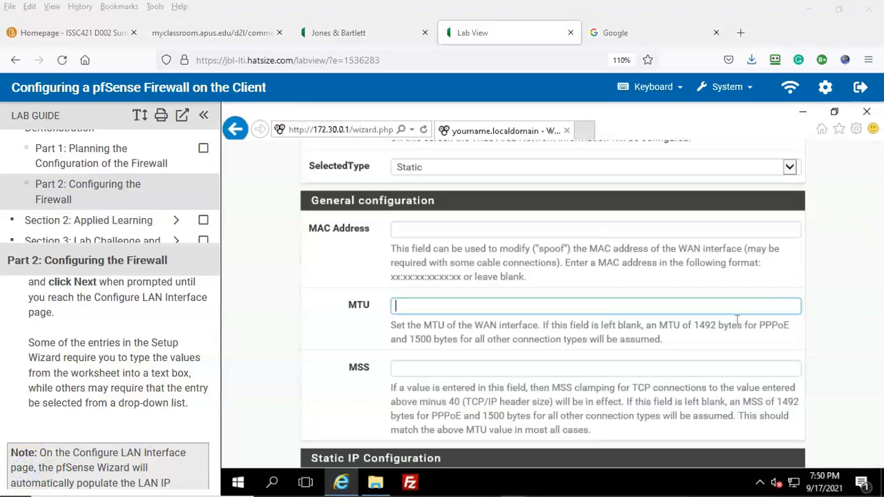
# Step: Set the WAN static IP Address to 10.20.1.1 with Subnet Mask 24
pyautogui.scroll(-3, 737, 321)
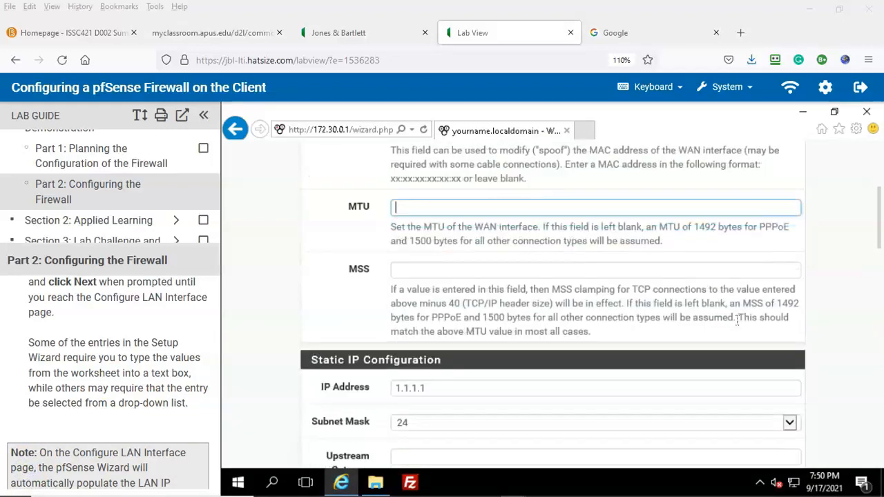
pyautogui.scroll(-1, 738, 324)
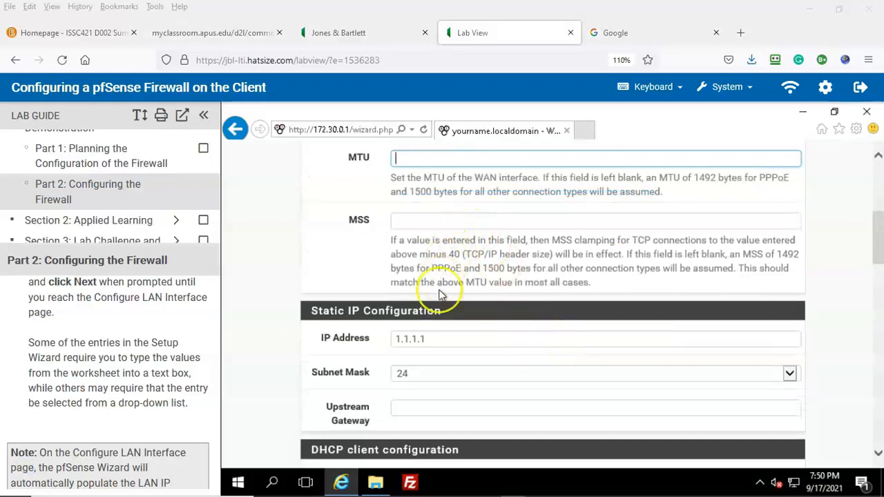
pyautogui.click(430, 338)
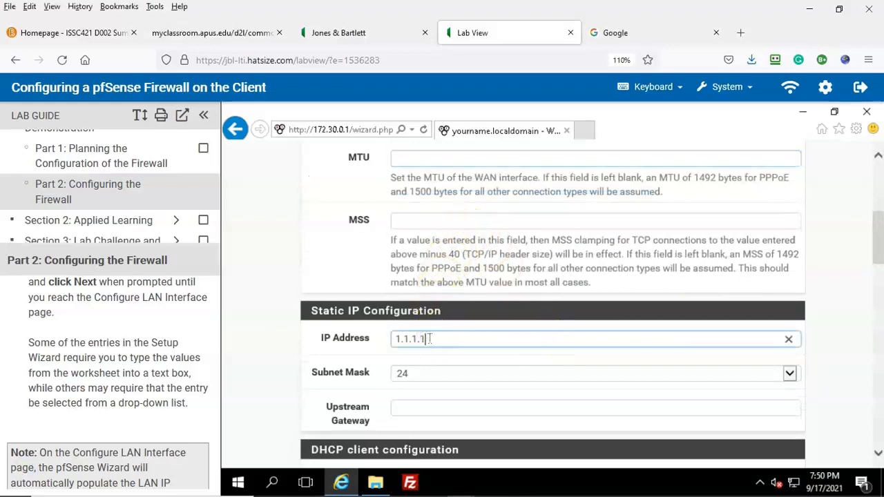
pyautogui.click(359, 338)
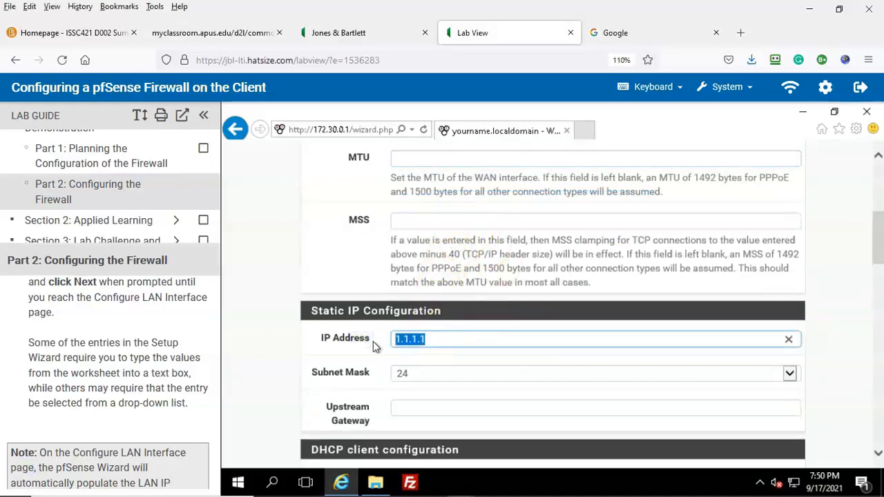
pyautogui.write('10.20.1.')
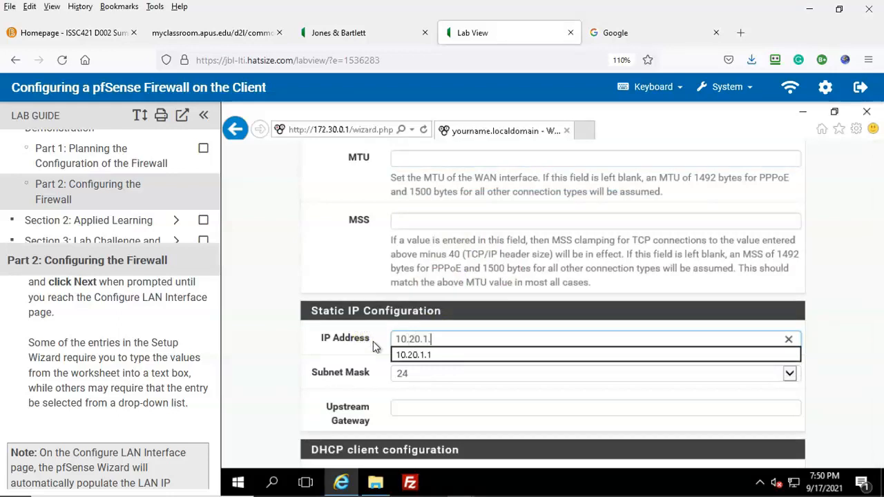
pyautogui.write('1')
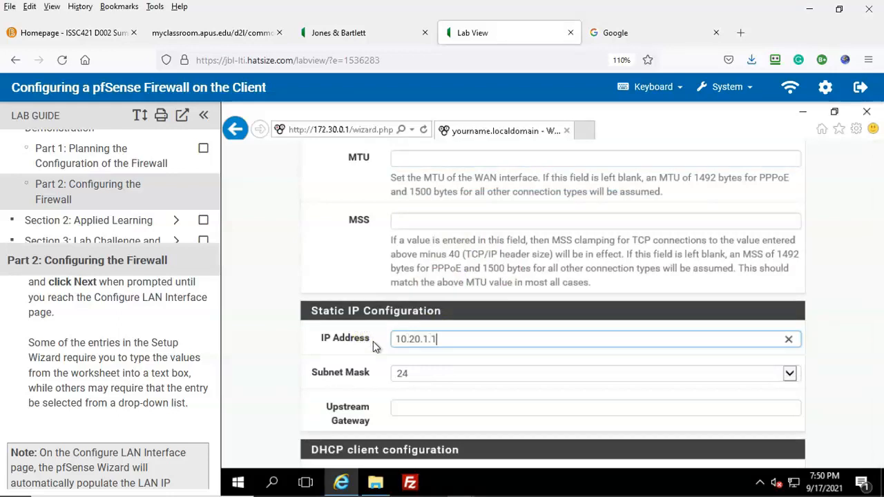
pyautogui.click(441, 373)
pyautogui.click(310, 408)
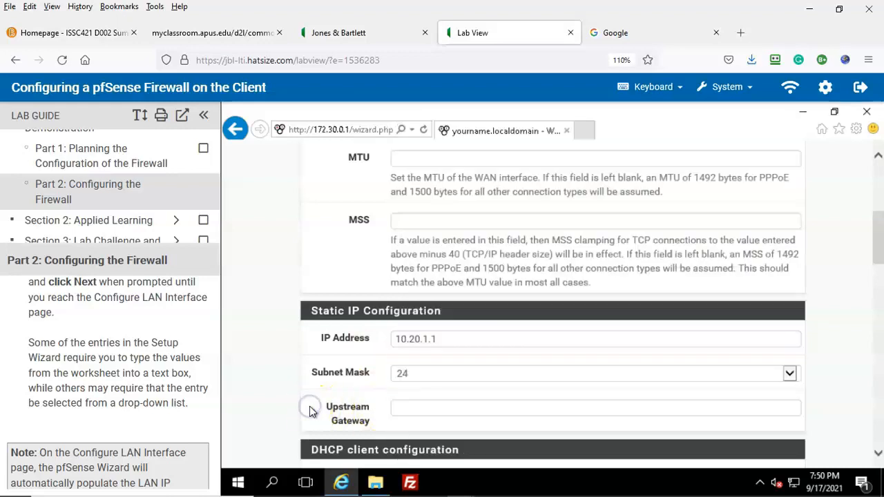
pyautogui.scroll(-2, 517, 395)
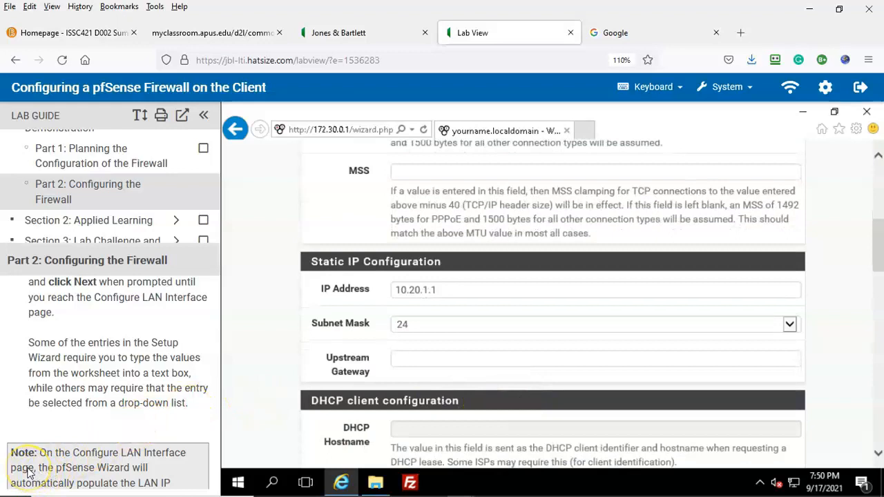
pyautogui.hotkey('alt', 'Tab')
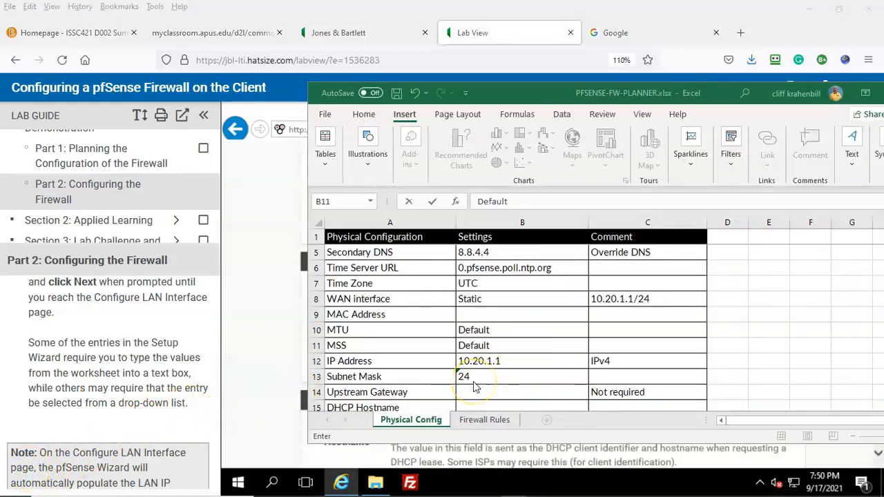
# Step: Review the WAN step's lower options against the Physical Config worksheet
pyautogui.click(263, 361)
pyautogui.scroll(-1, 580, 357)
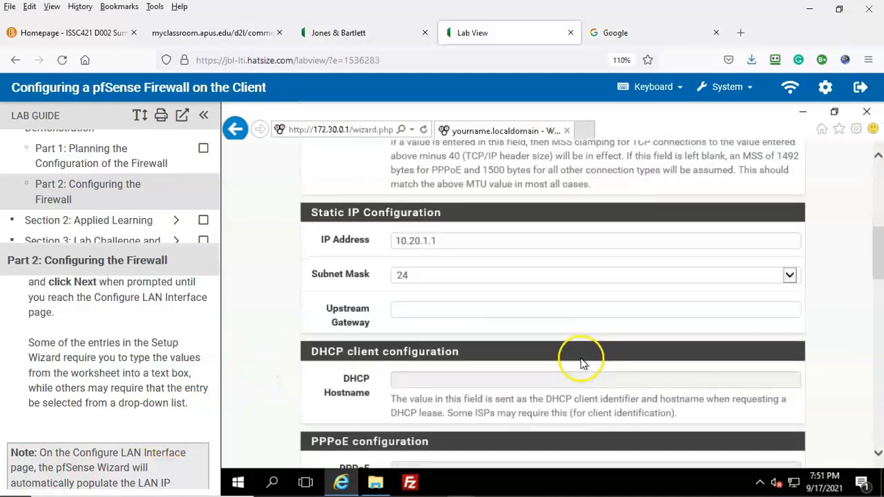
pyautogui.scroll(-1, 584, 365)
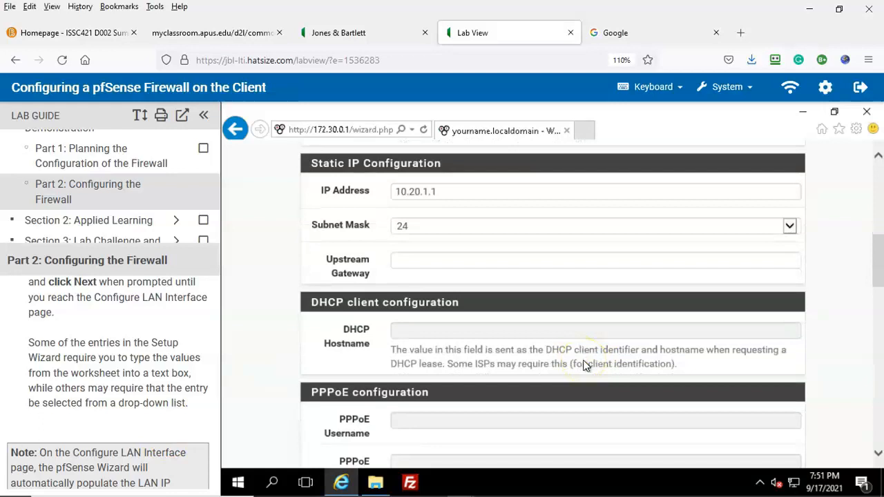
pyautogui.scroll(-1, 584, 365)
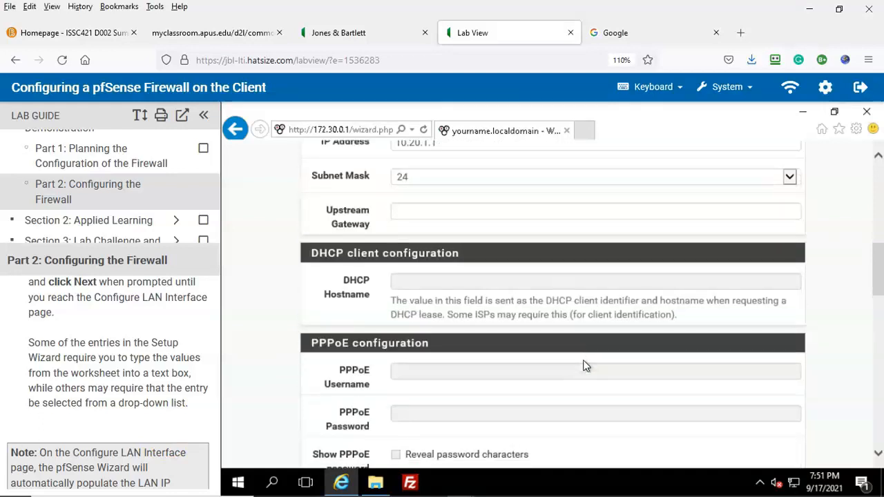
pyautogui.scroll(-1, 586, 366)
pyautogui.scroll(-9, 583, 365)
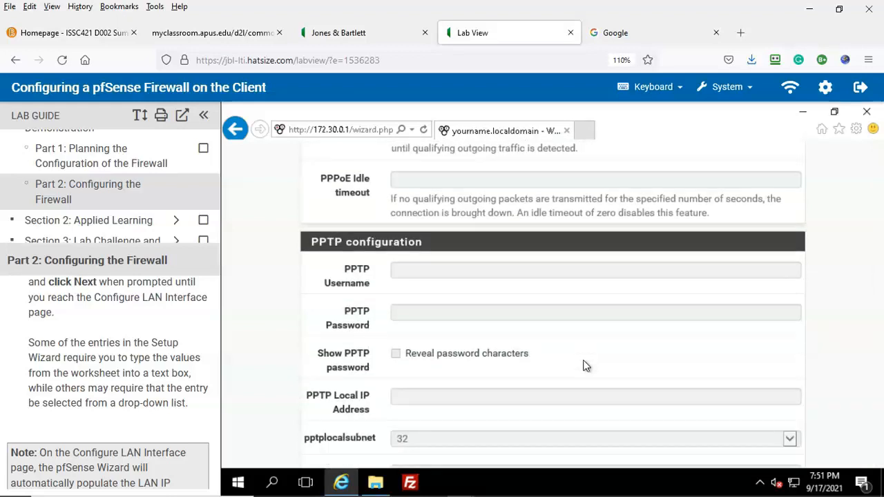
pyautogui.scroll(-8, 584, 365)
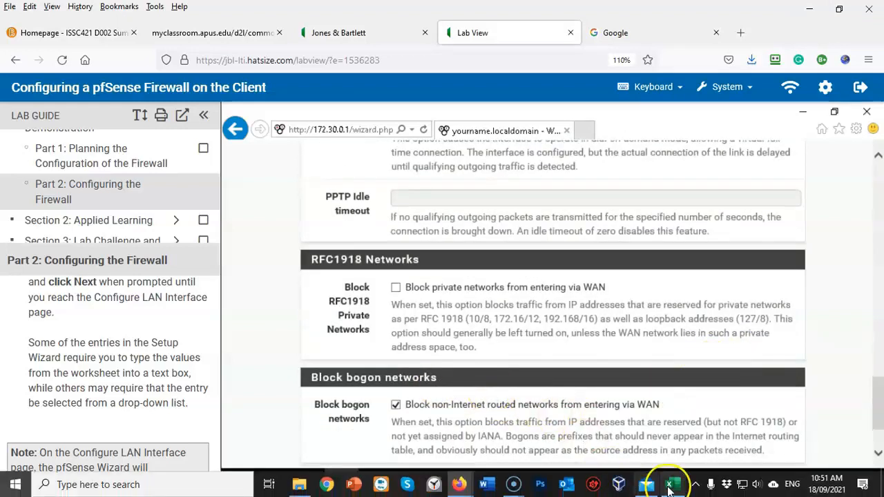
pyautogui.click(668, 487)
pyautogui.scroll(-7, 518, 337)
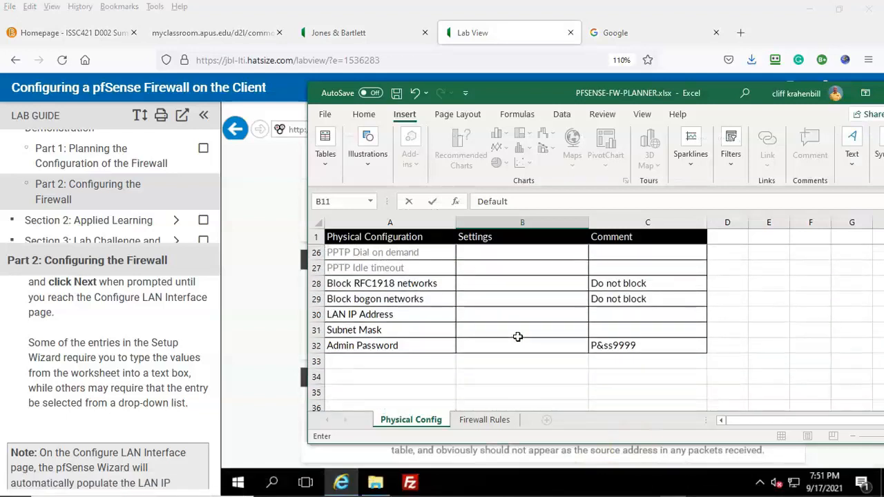
# Step: Uncheck Block bogon networks on the WAN step, matching the planner
pyautogui.click(243, 354)
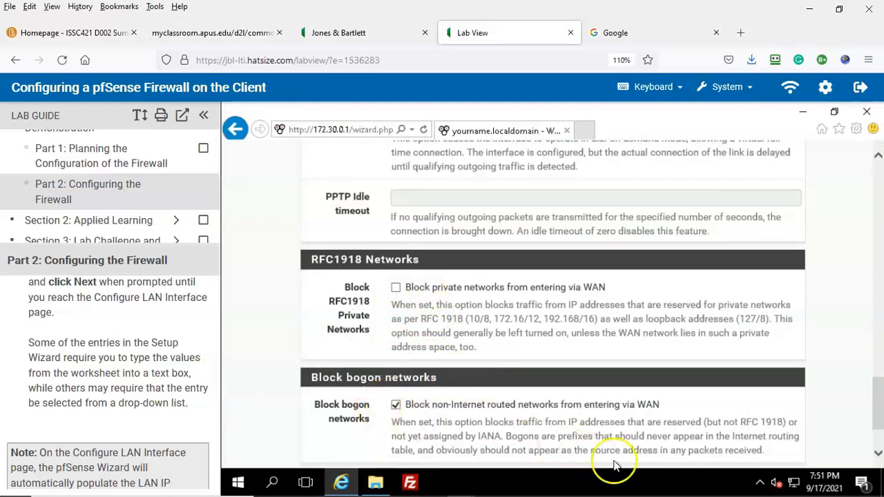
pyautogui.click(673, 485)
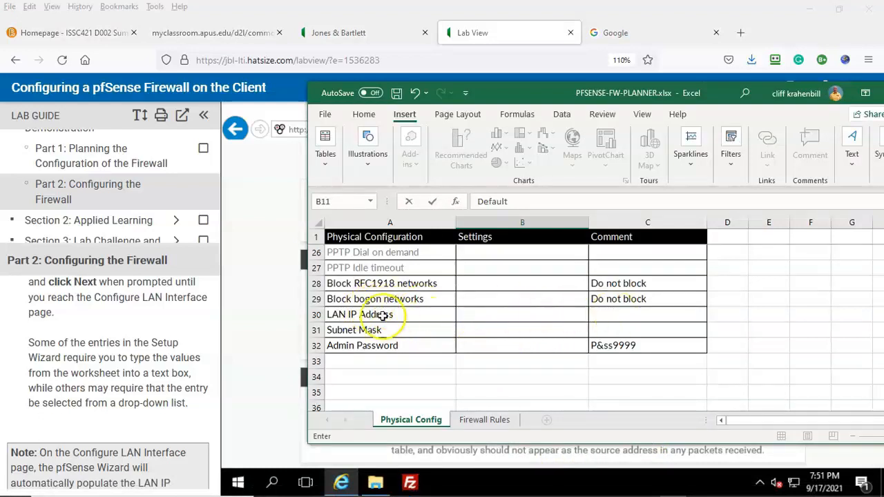
pyautogui.click(268, 323)
pyautogui.click(396, 405)
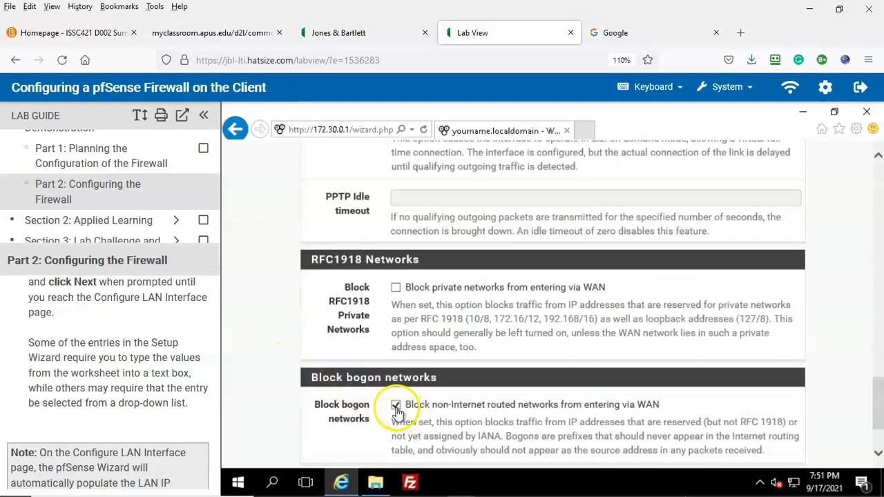
pyautogui.click(395, 406)
pyautogui.scroll(-2, 580, 401)
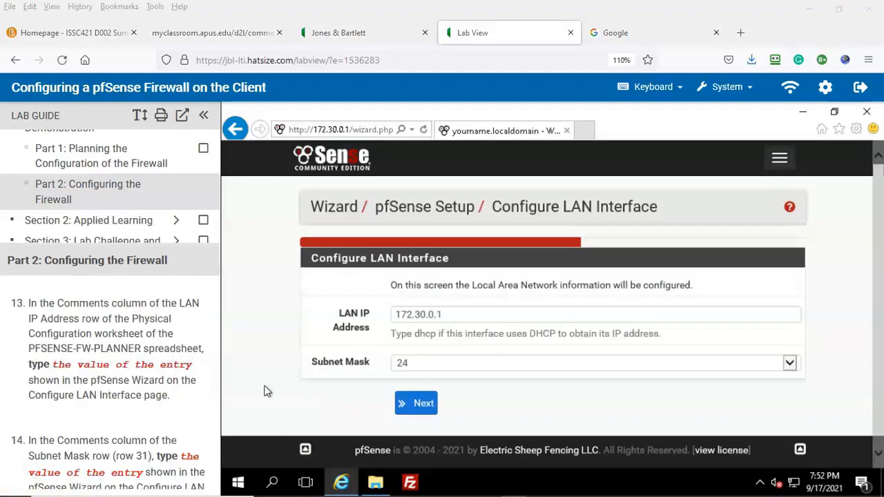
pyautogui.click(568, 419)
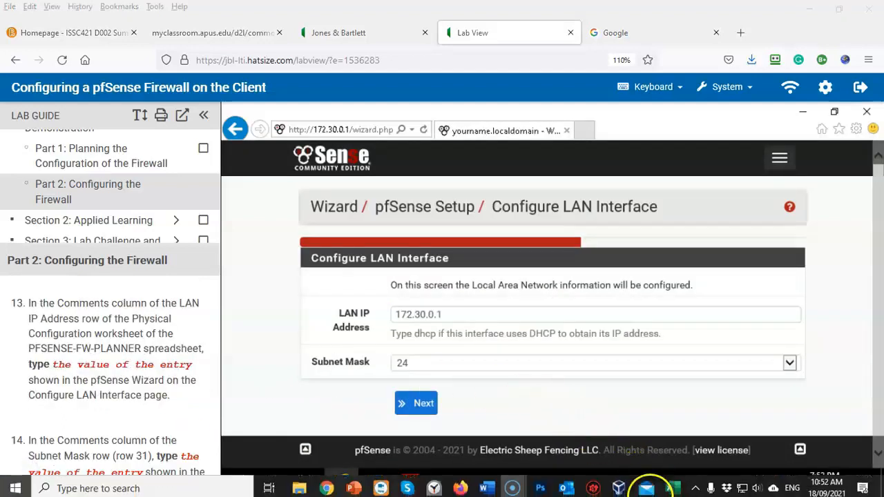
pyautogui.click(671, 484)
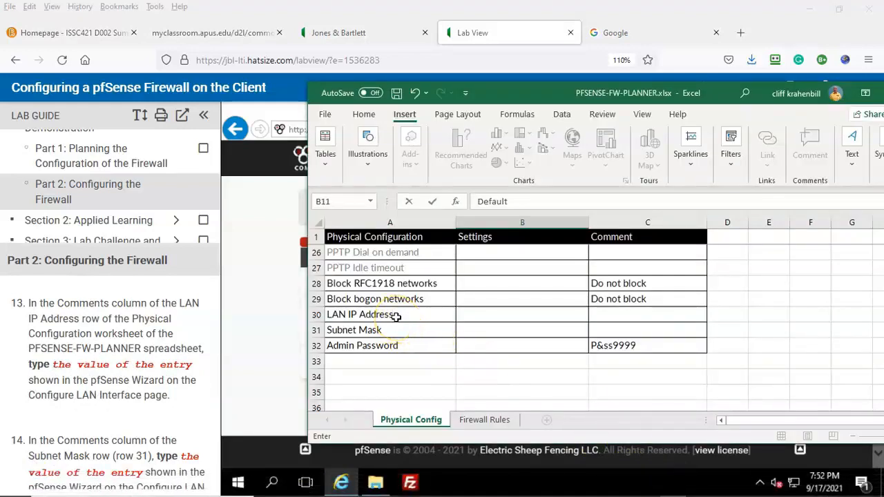
pyautogui.click(22, 472)
pyautogui.scroll(-3, 175, 394)
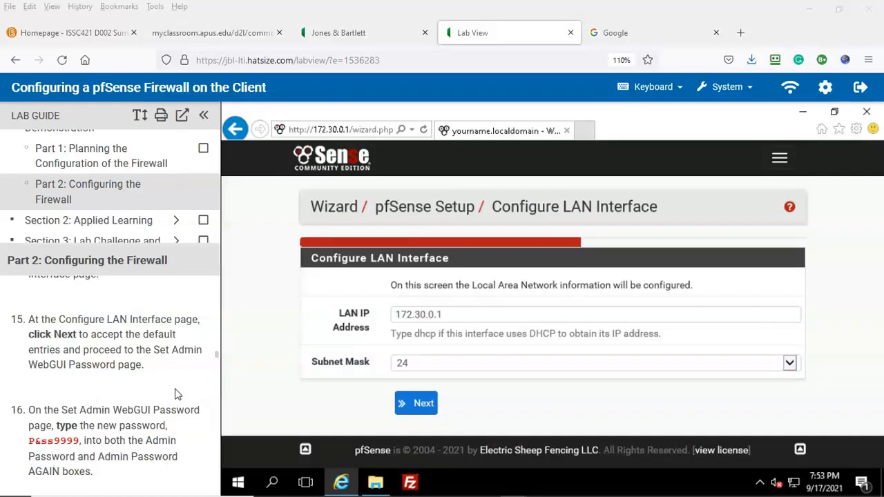
# Step: Accept the LAN settings, then enter the new admin password and reveal it to verify
pyautogui.click(418, 406)
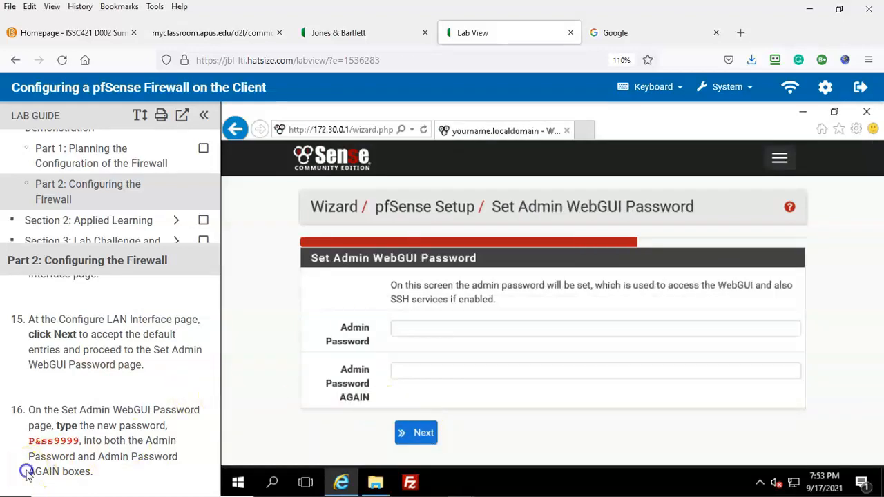
pyautogui.scroll(-2, 168, 403)
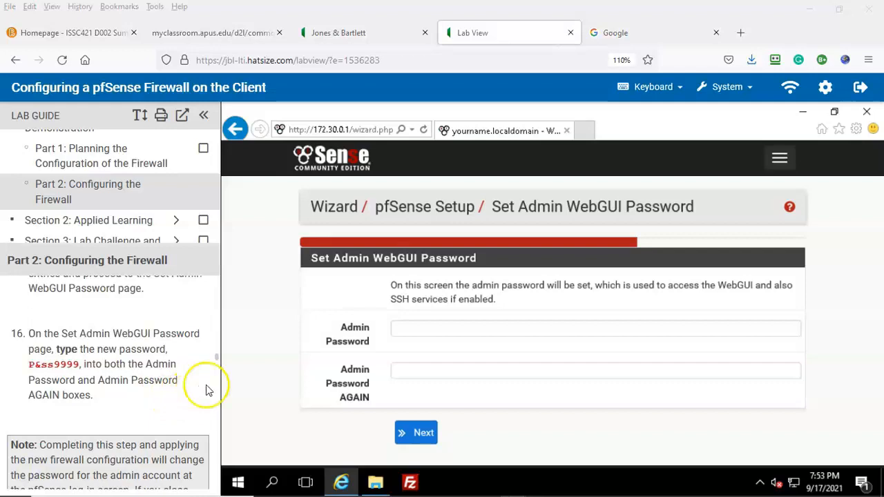
pyautogui.click(409, 329)
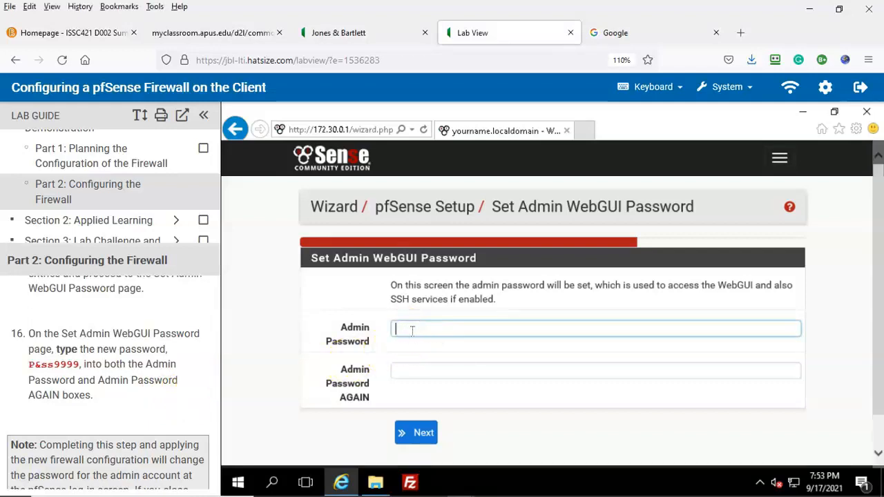
pyautogui.write('P&ss')
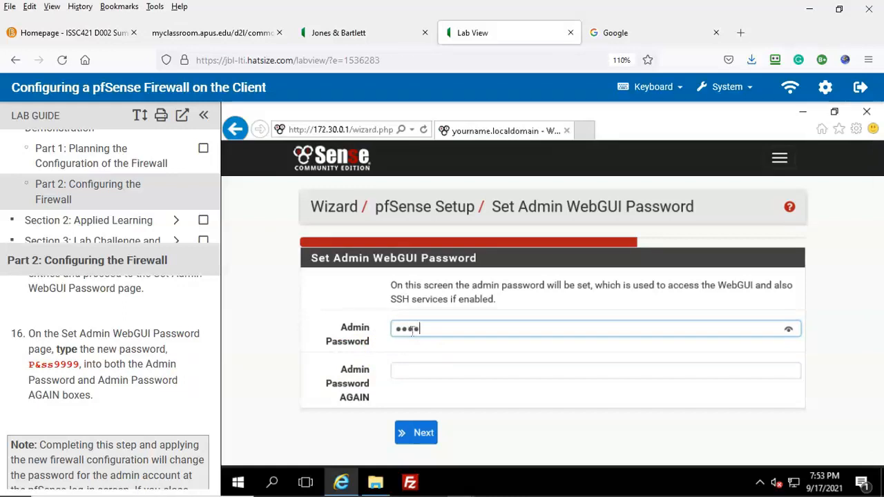
pyautogui.write('9999')
pyautogui.click(788, 331)
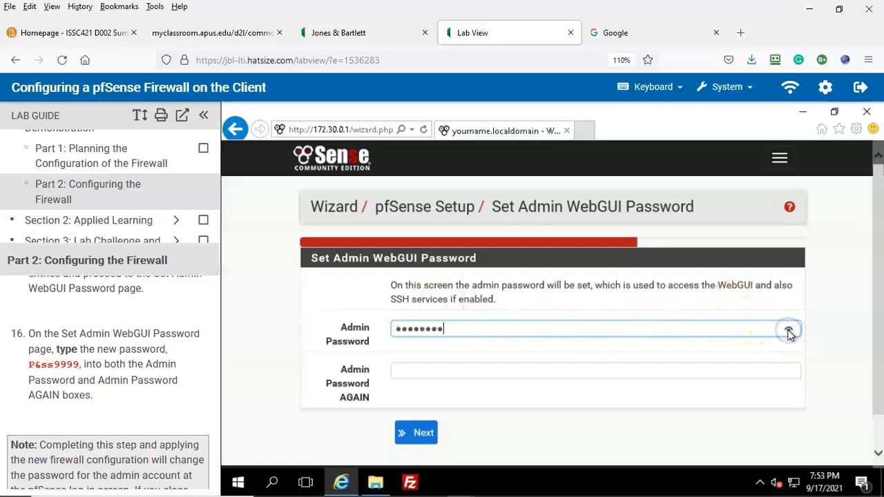
pyautogui.click(788, 332)
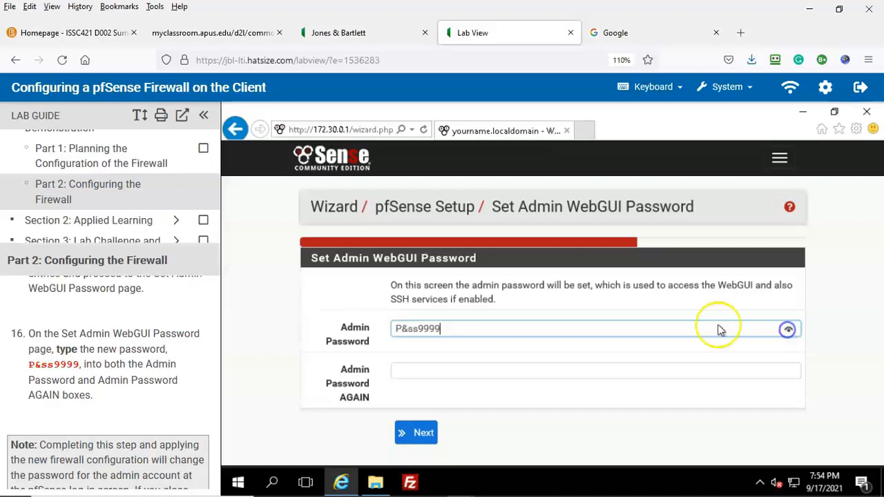
# Step: Retype the admin password in Admin Password AGAIN, check it, and submit
pyautogui.click(417, 369)
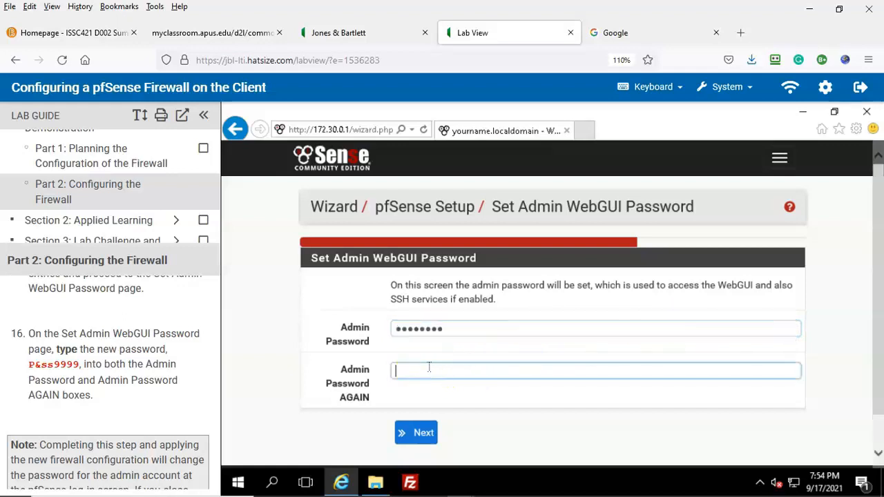
pyautogui.write('P')
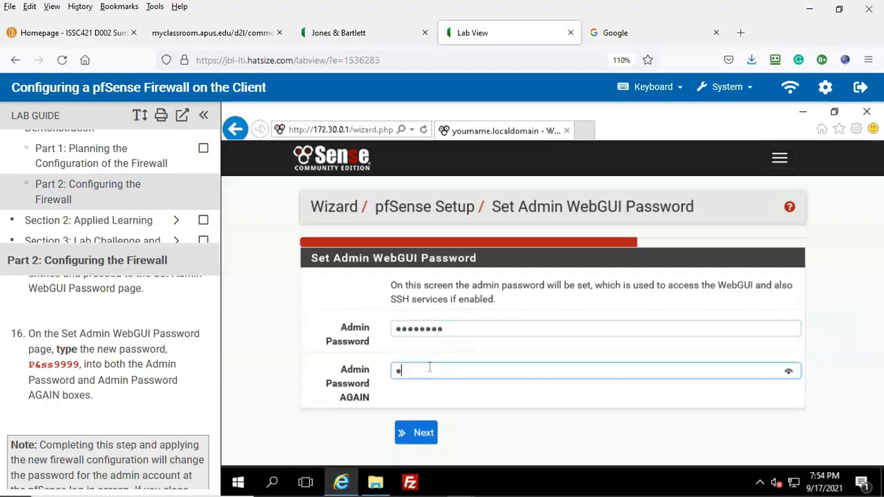
pyautogui.write('&ss999')
pyautogui.click(788, 372)
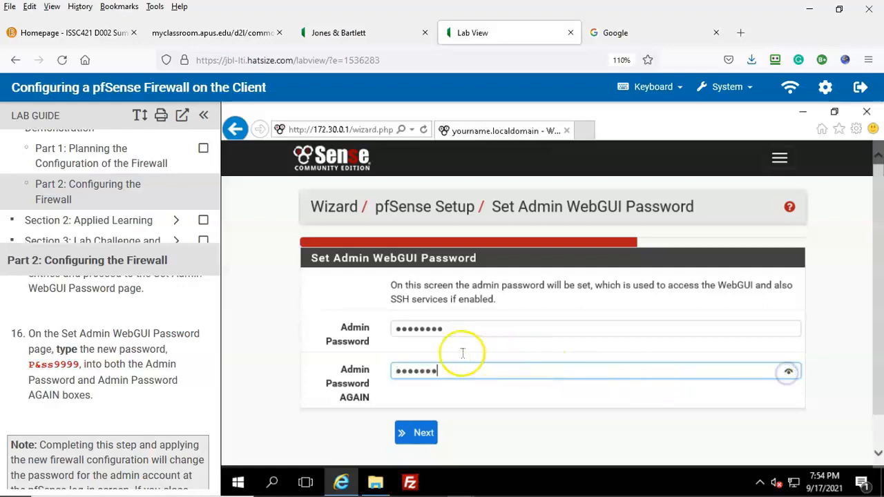
pyautogui.click(440, 369)
pyautogui.write('9')
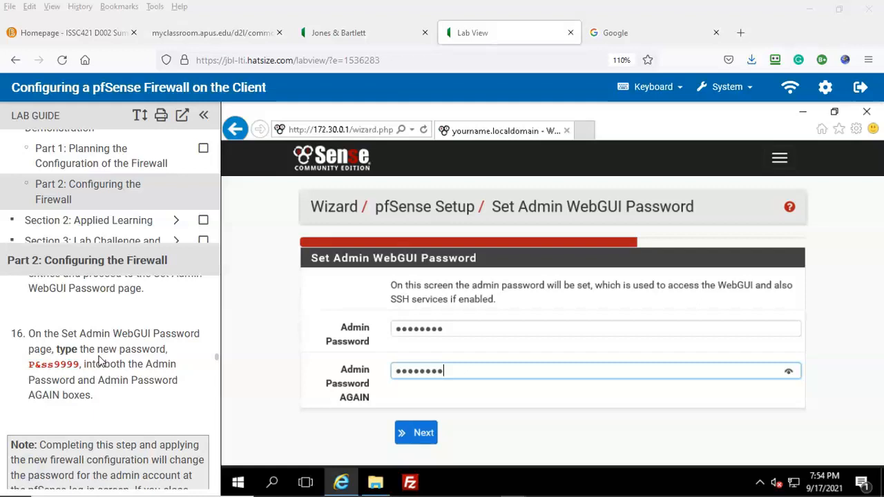
pyautogui.click(423, 435)
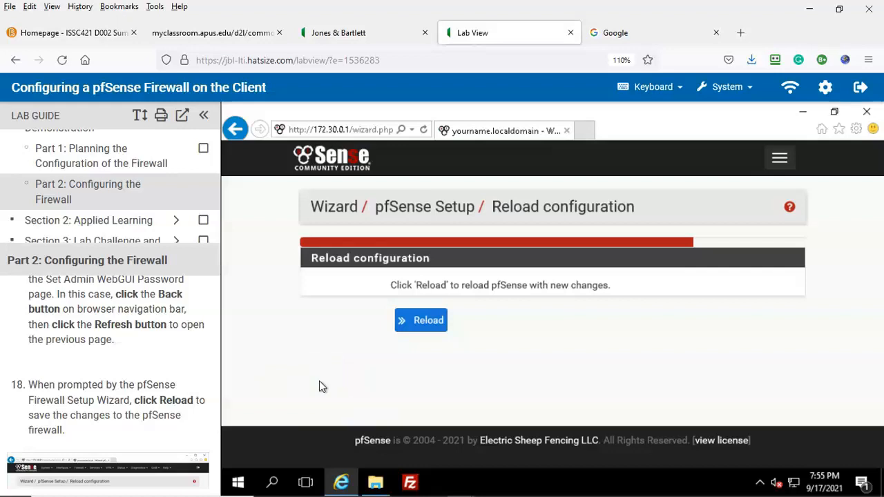
# Step: Reload pfSense with the new configuration and wait for the Wizard completed message
pyautogui.click(422, 321)
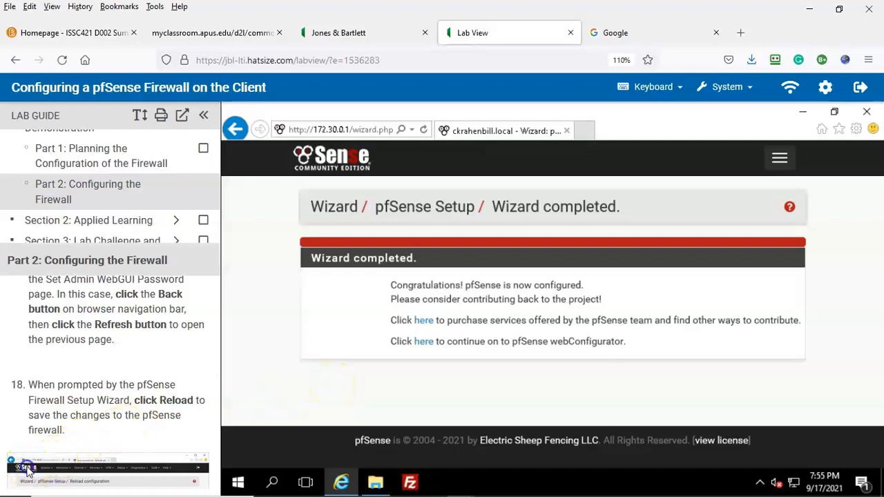
pyautogui.scroll(-3, 28, 468)
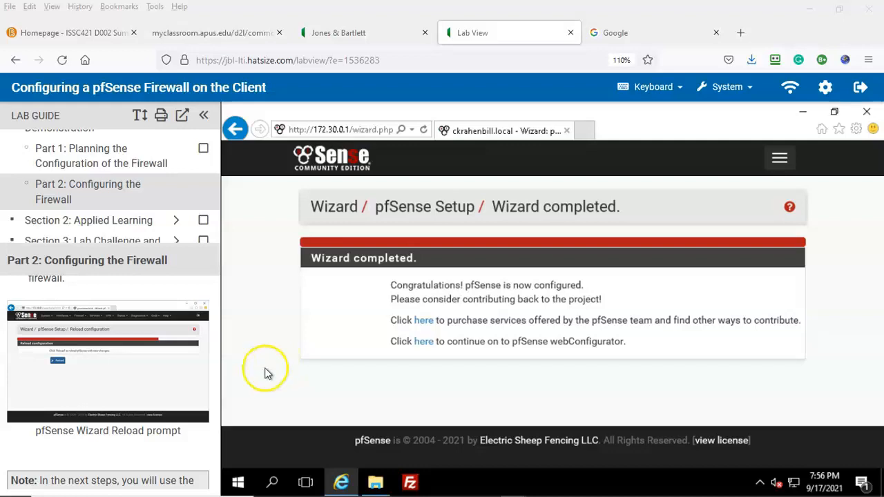
pyautogui.scroll(-5, 20, 462)
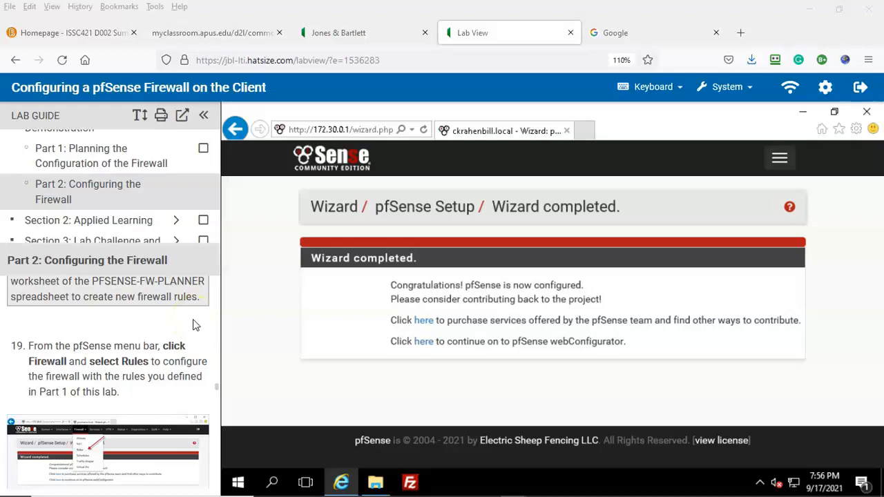
# Step: Go to Firewall > Rules and switch to the LAN tab's default rules
pyautogui.click(780, 158)
pyautogui.click(329, 261)
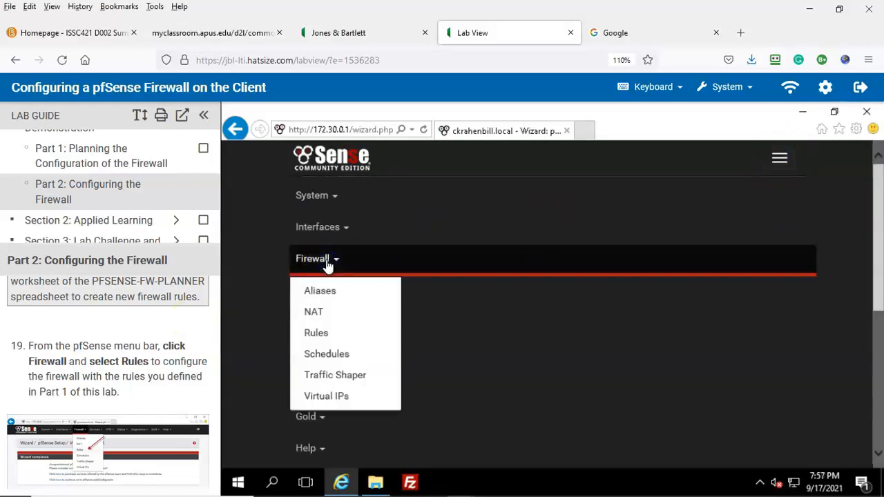
pyautogui.click(316, 334)
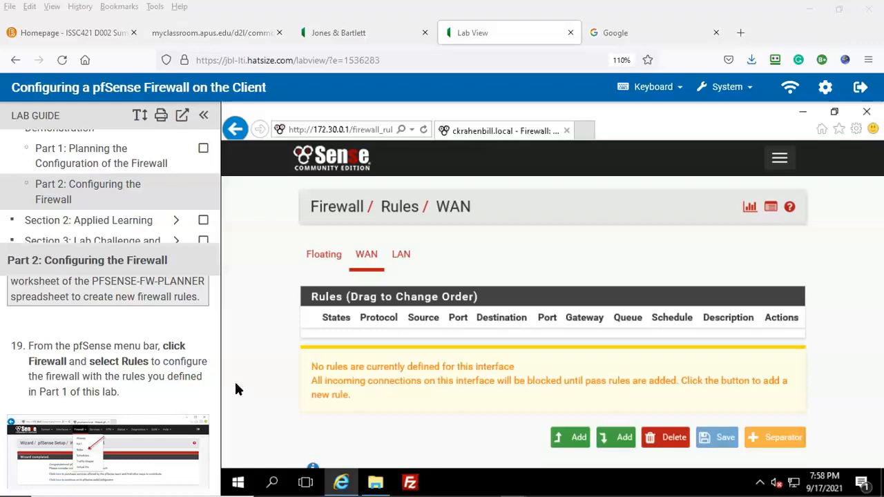
pyautogui.scroll(-3, 27, 472)
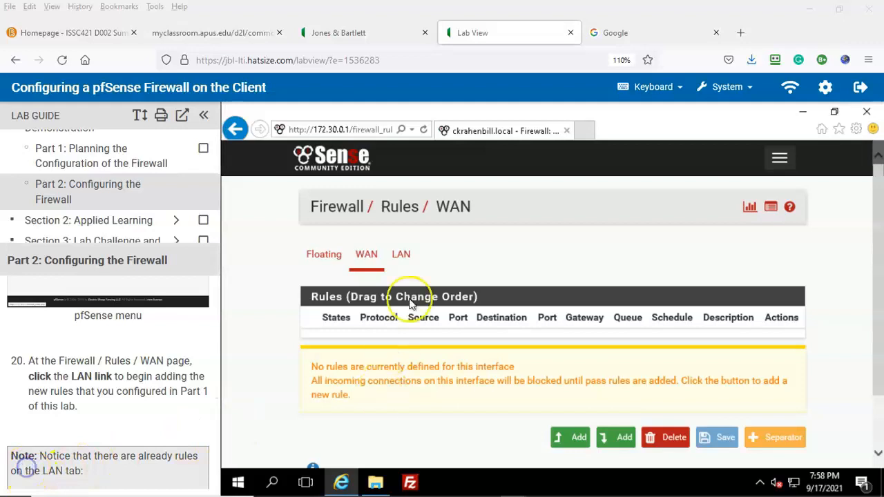
pyautogui.click(402, 260)
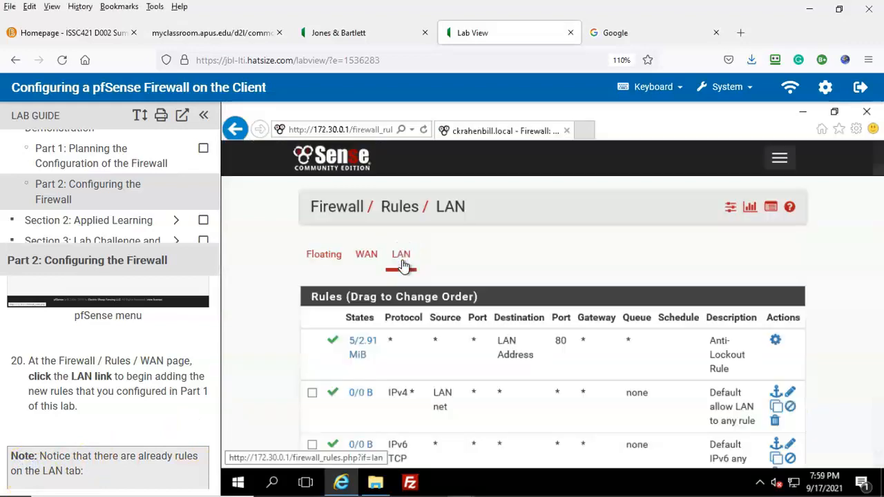
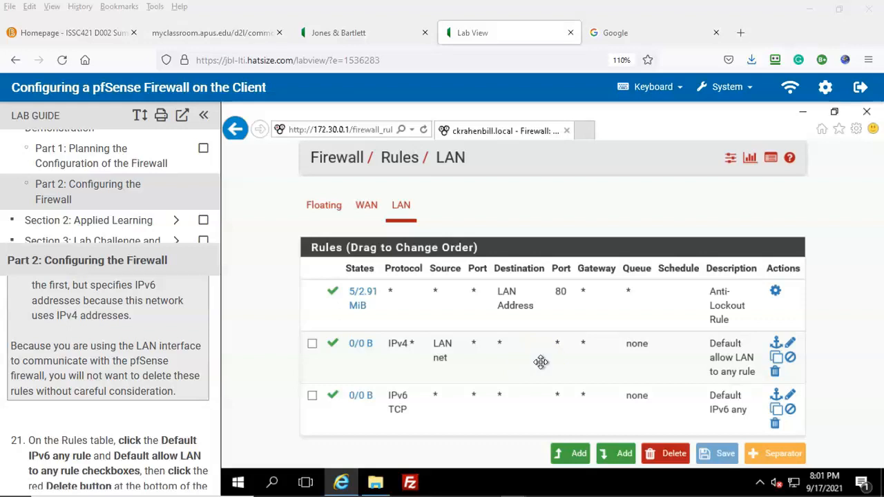
# Step: Select the Default allow LAN to any and Default IPv6 any rules, then delete them and confirm
pyautogui.scroll(-2, 114, 414)
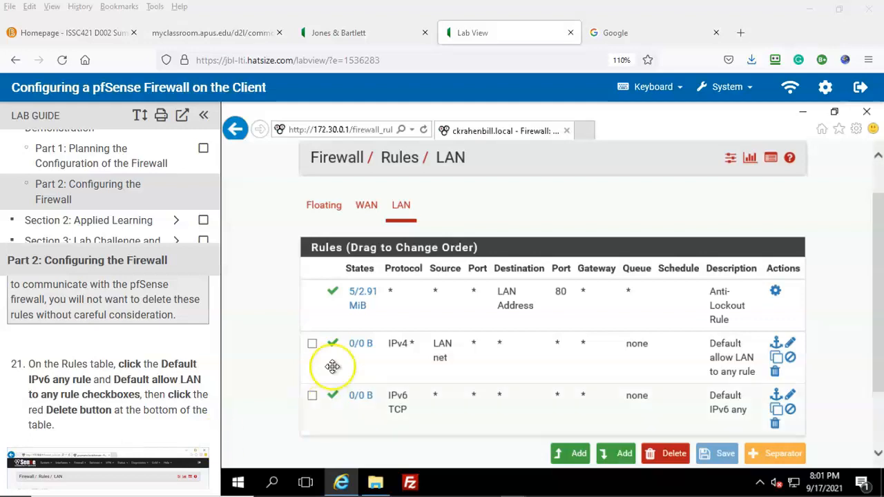
pyautogui.click(312, 343)
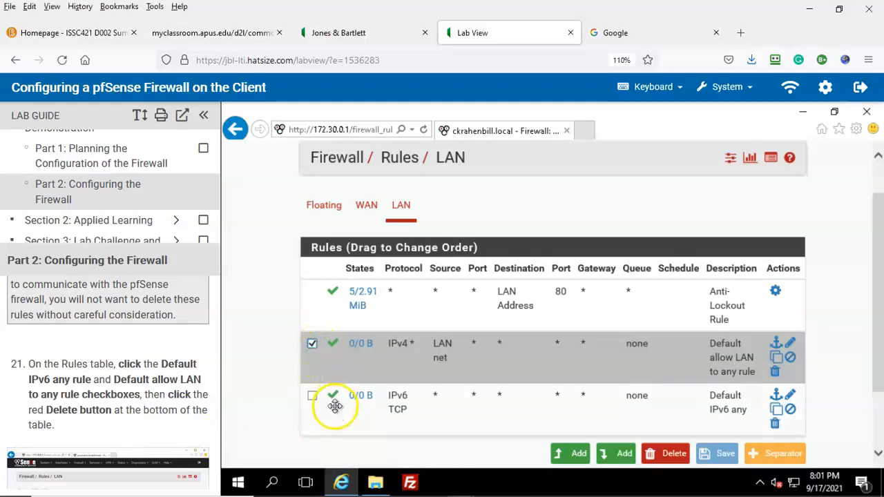
pyautogui.click(312, 397)
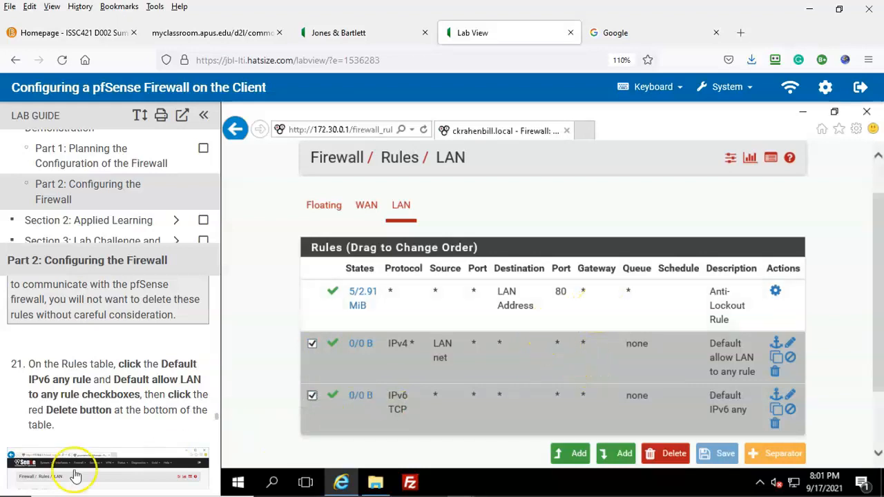
pyautogui.click(673, 457)
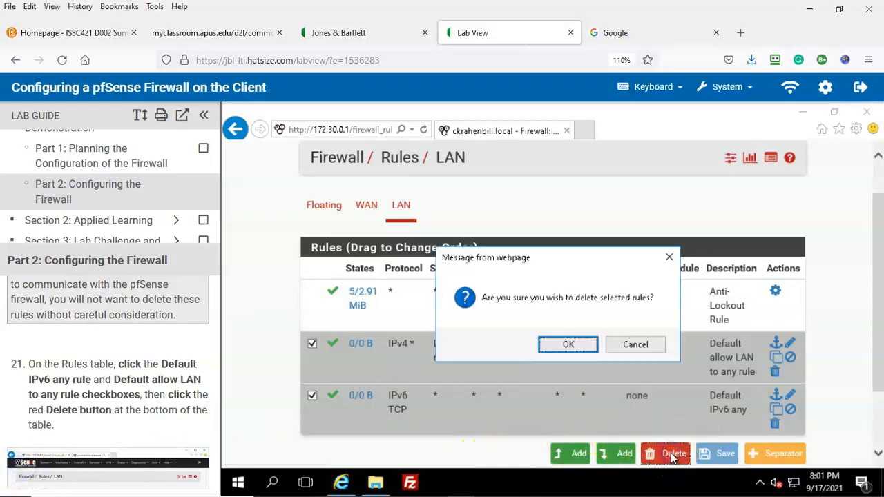
pyautogui.click(561, 348)
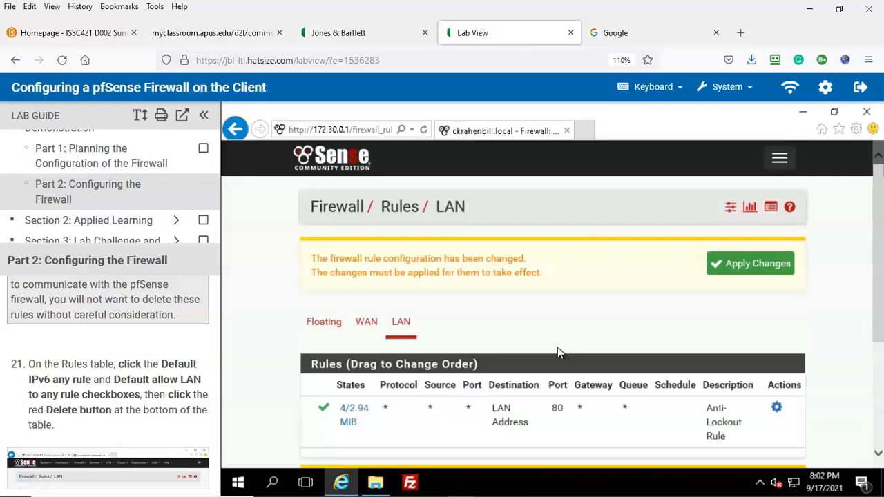
# Step: Apply the deletion of the two default rules and scroll through the firewall rules page
pyautogui.scroll(-3, 213, 414)
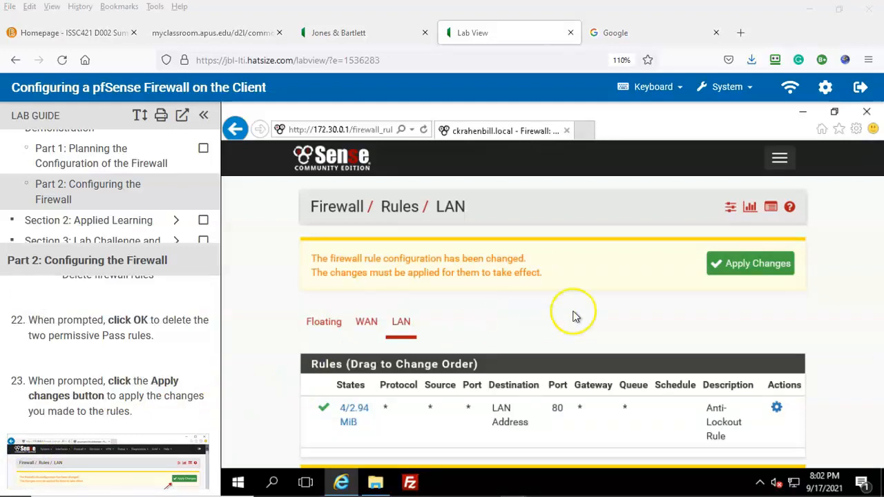
pyautogui.click(756, 268)
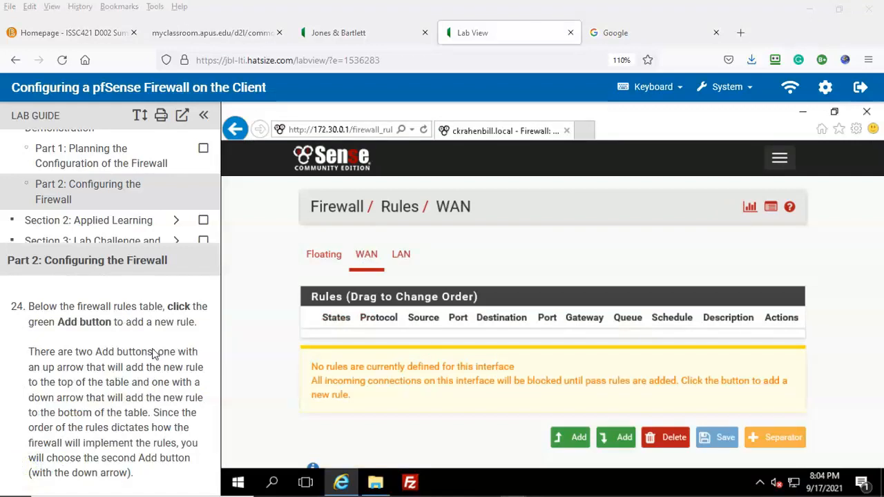
pyautogui.scroll(-3, 149, 356)
pyautogui.scroll(3, 147, 358)
pyautogui.scroll(-1, 168, 400)
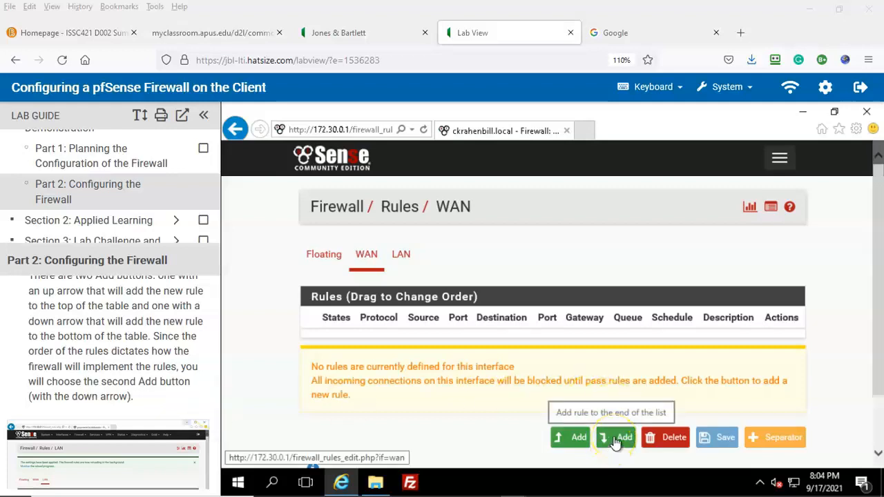
pyautogui.scroll(-3, 138, 358)
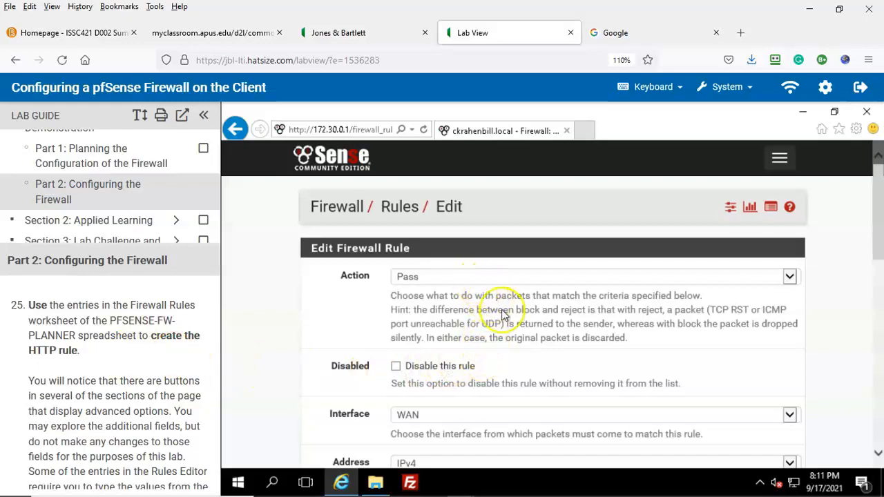
# Step: Set the rule's interface to LAN and its destination port to HTTP (80)
pyautogui.scroll(-1, 529, 343)
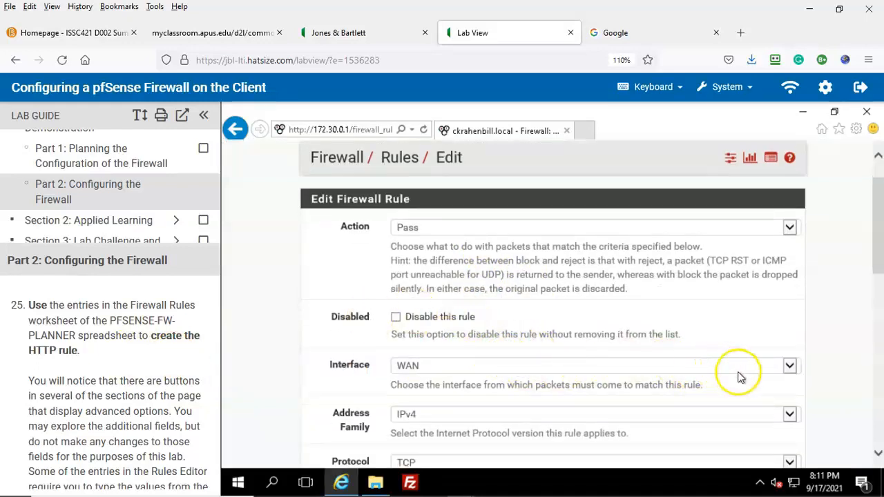
pyautogui.click(790, 368)
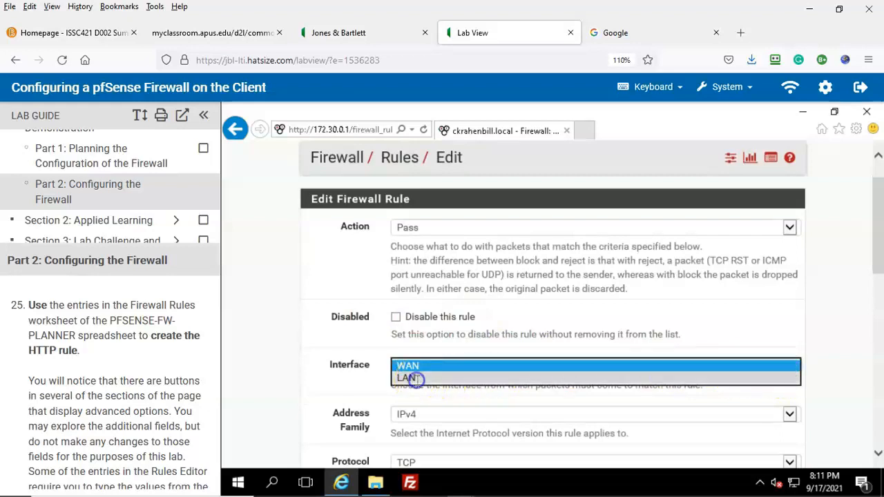
pyautogui.click(462, 379)
pyautogui.scroll(-2, 638, 342)
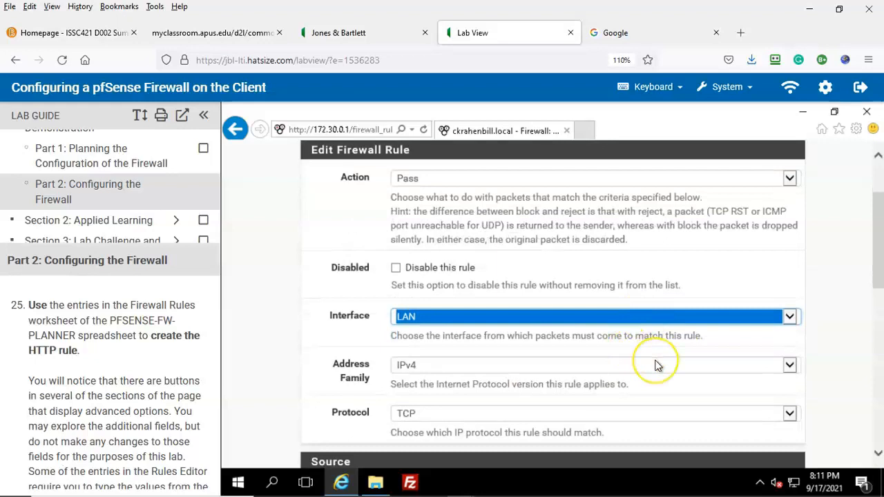
pyautogui.scroll(-4, 658, 365)
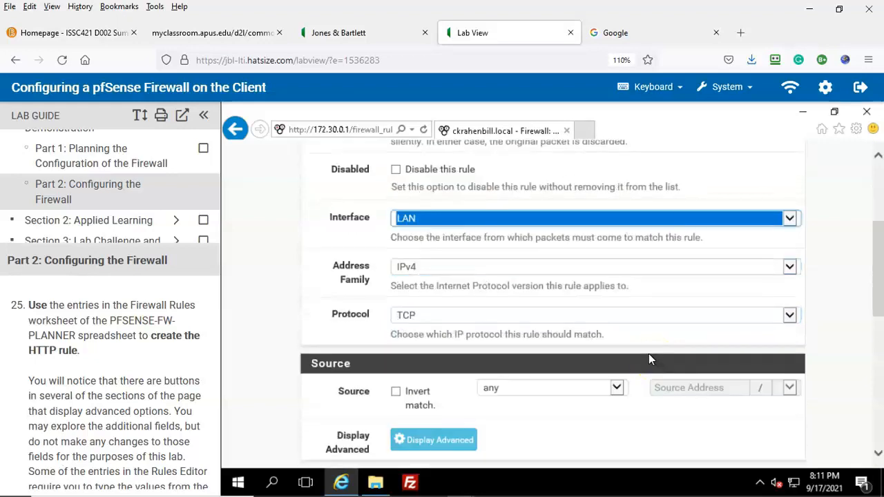
pyautogui.scroll(-2, 648, 355)
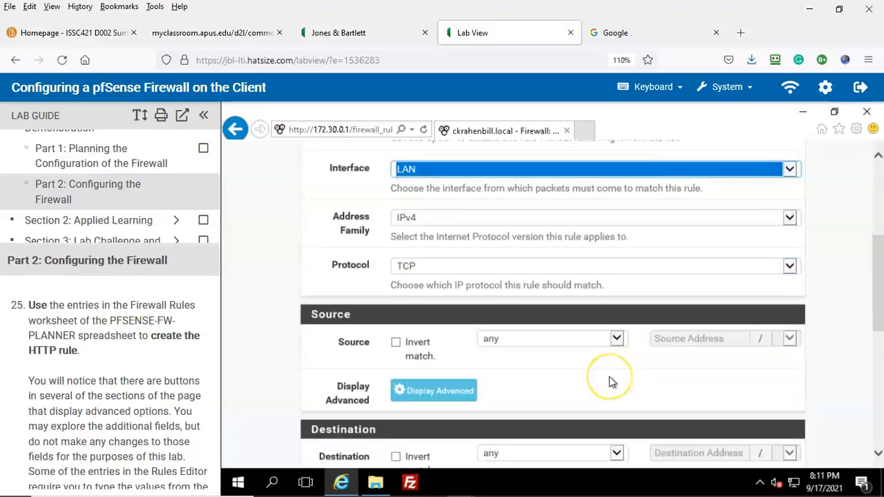
pyautogui.scroll(-4, 611, 382)
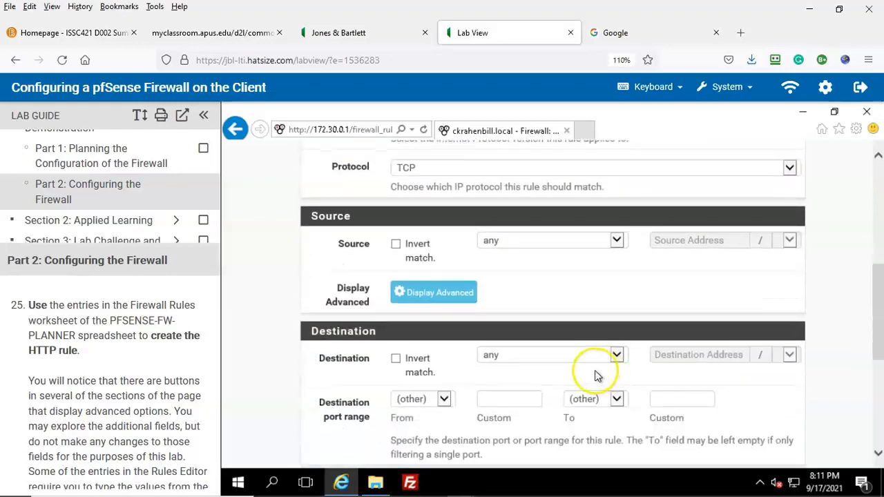
pyautogui.scroll(-2, 595, 374)
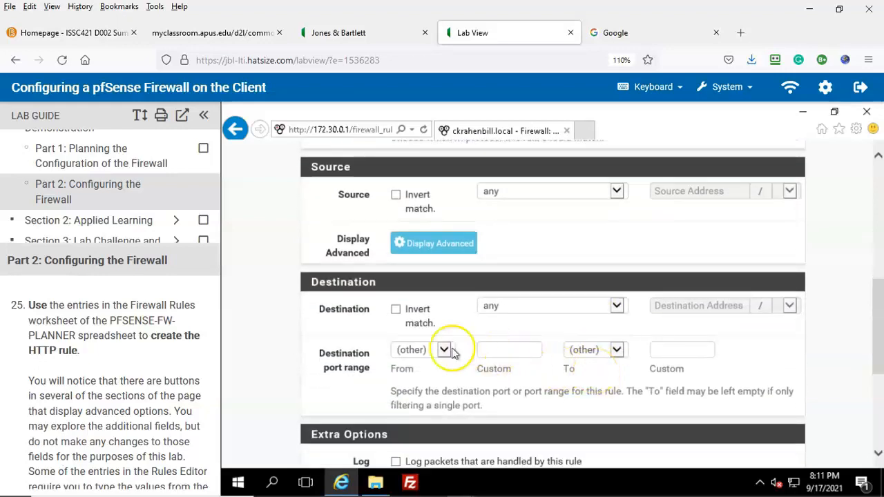
pyautogui.click(444, 350)
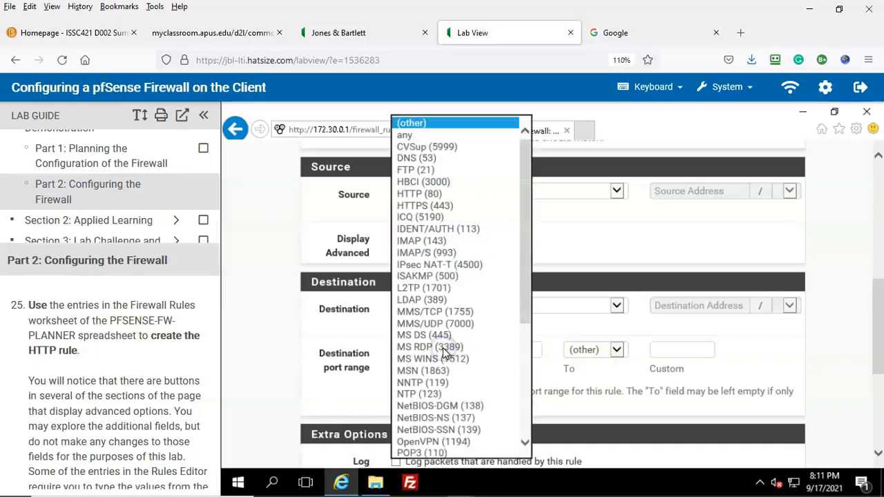
pyautogui.click(428, 195)
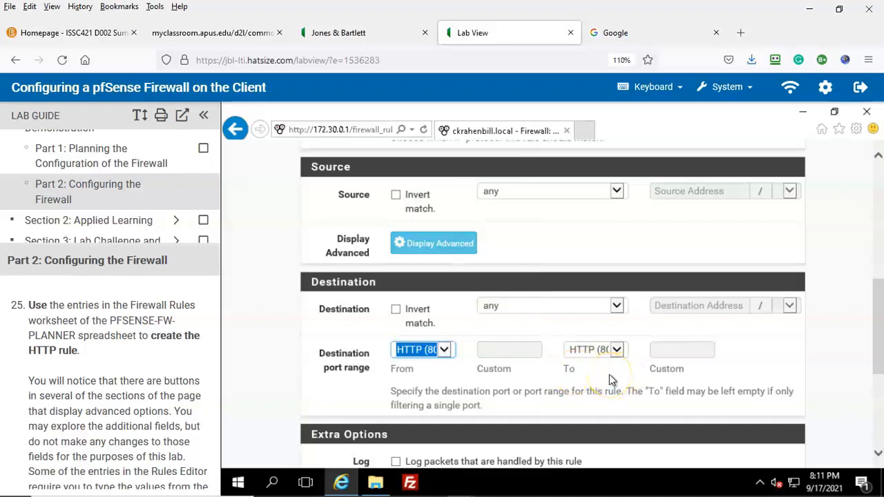
# Step: Enter 'Internet Browsing' as the rule description
pyautogui.scroll(-1, 610, 387)
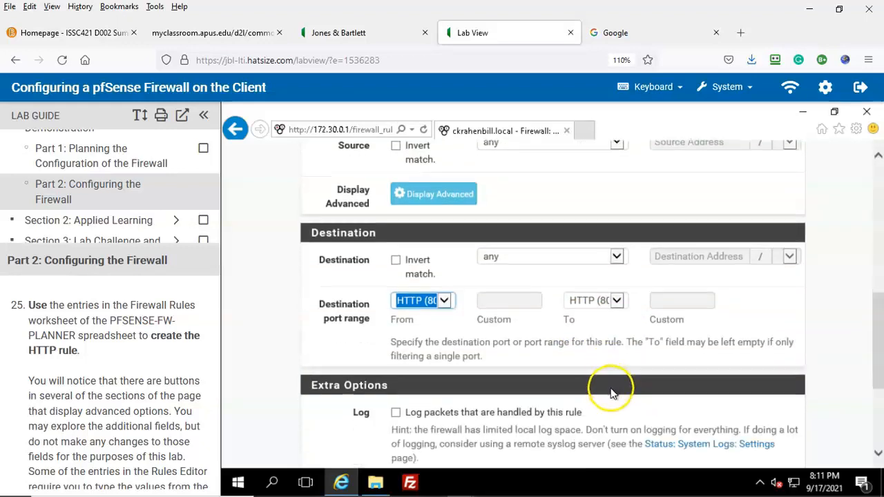
pyautogui.scroll(-2, 611, 392)
pyautogui.scroll(-1, 611, 392)
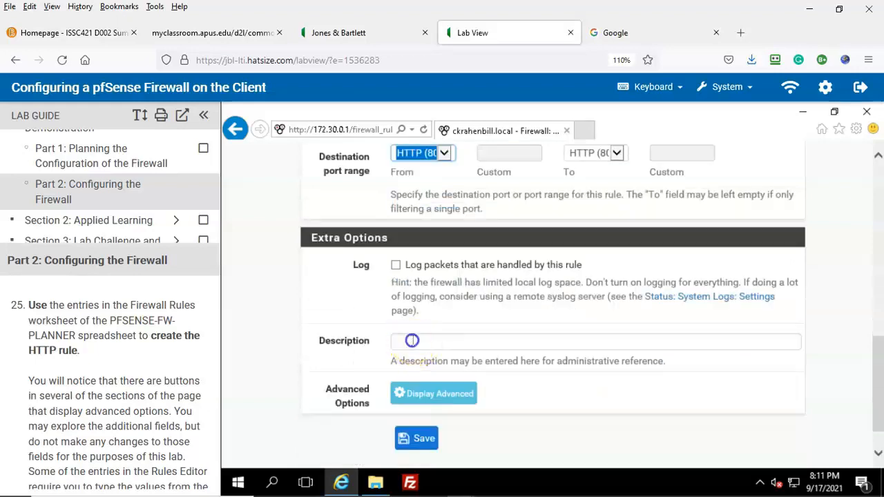
pyautogui.click(413, 341)
pyautogui.click(419, 340)
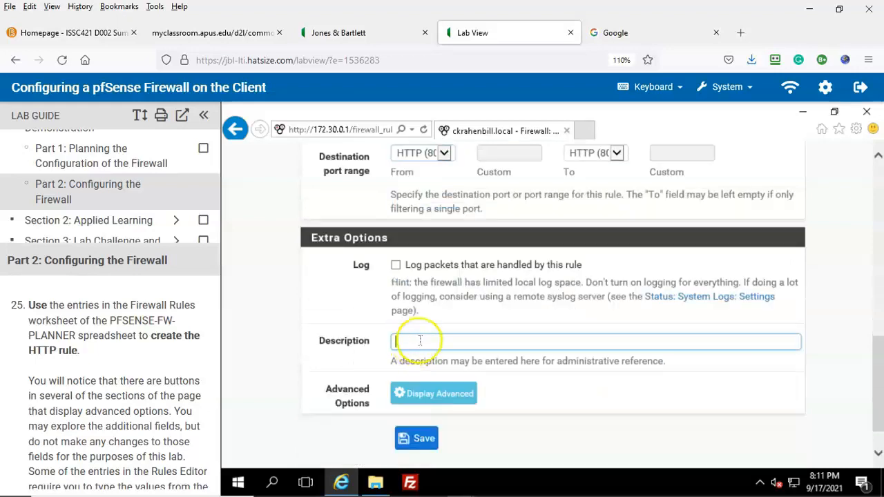
pyautogui.write('I')
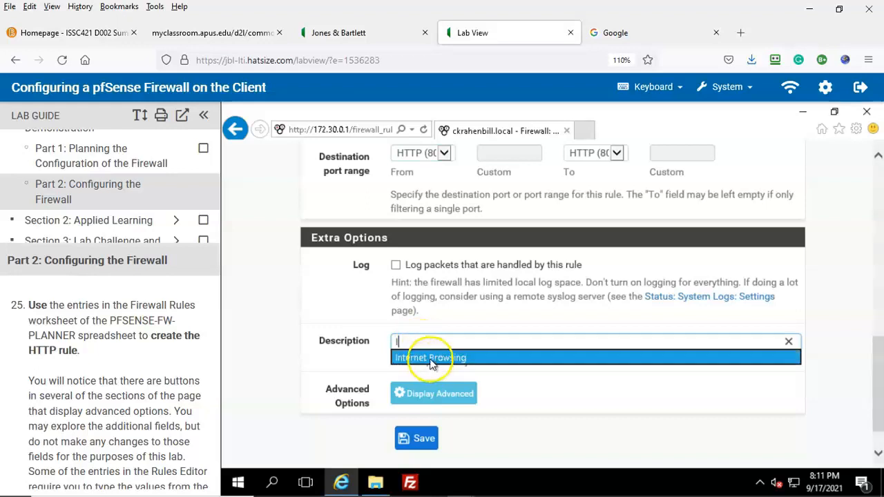
pyautogui.click(429, 359)
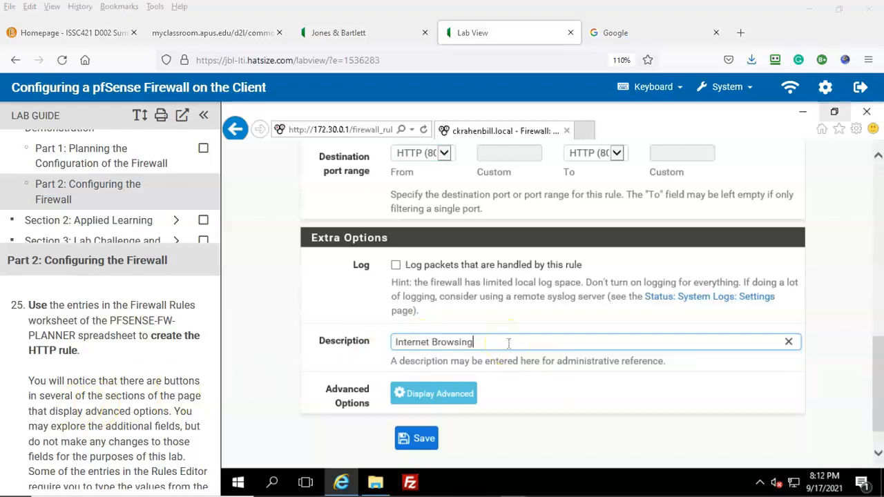
# Step: Save the Internet Browsing HTTP (80) rule and apply it to the LAN rules
pyautogui.click(419, 440)
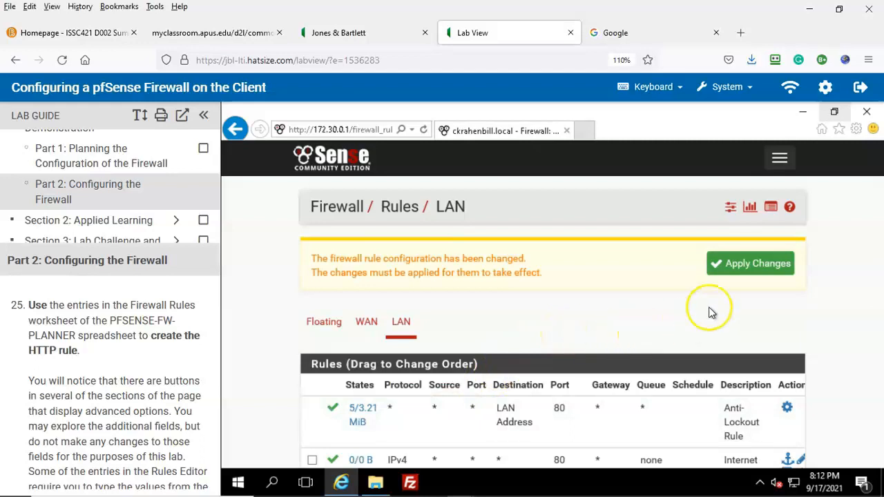
pyautogui.click(746, 270)
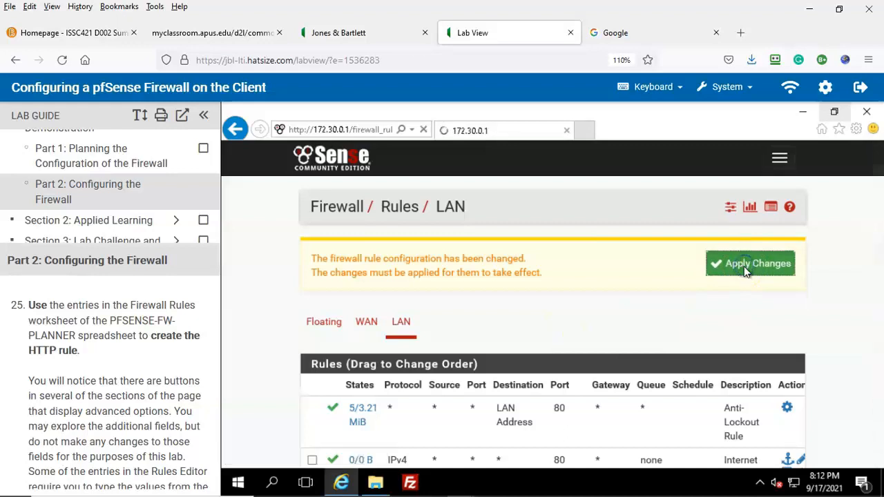
pyautogui.scroll(-1, 596, 317)
pyautogui.scroll(-5, 148, 381)
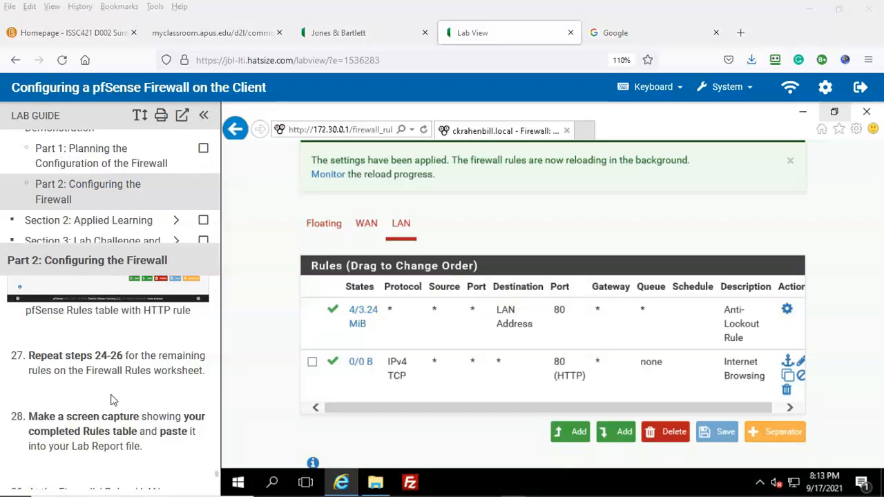
# Step: Add a new rule at the end of the list and check the firewall planner worksheet
pyautogui.click(624, 435)
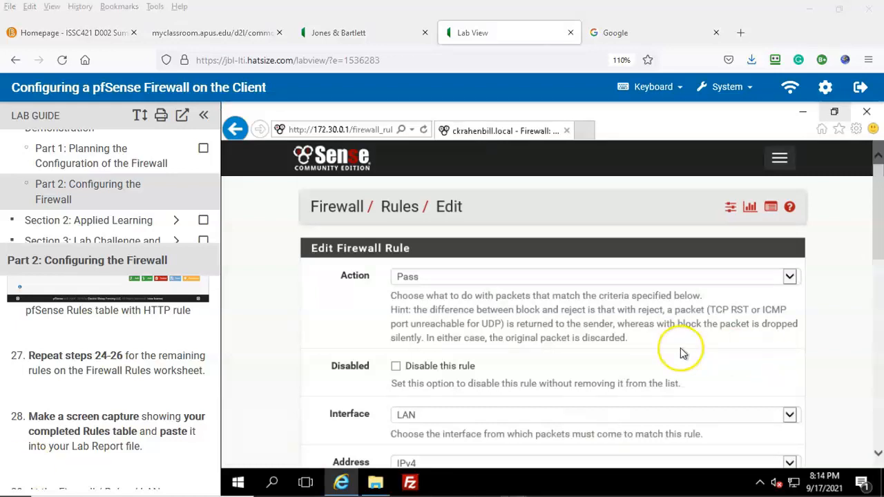
pyautogui.scroll(-1, 680, 353)
pyautogui.scroll(-2, 680, 353)
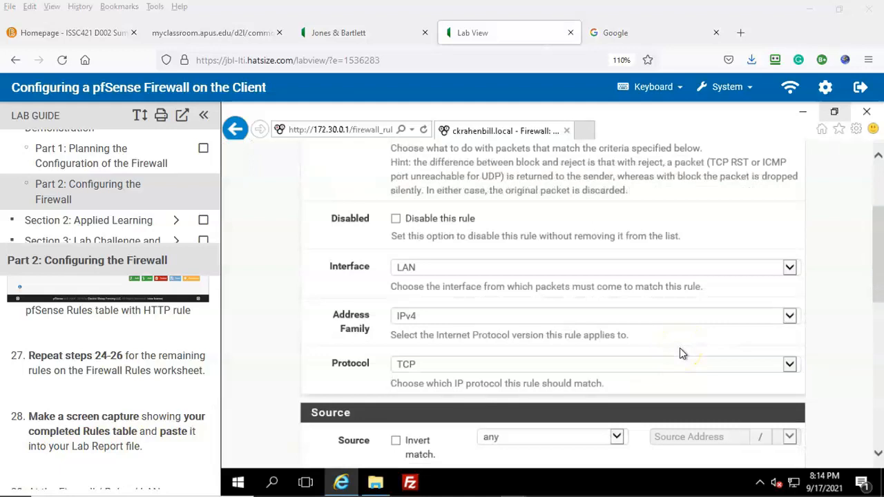
pyautogui.scroll(-1, 656, 330)
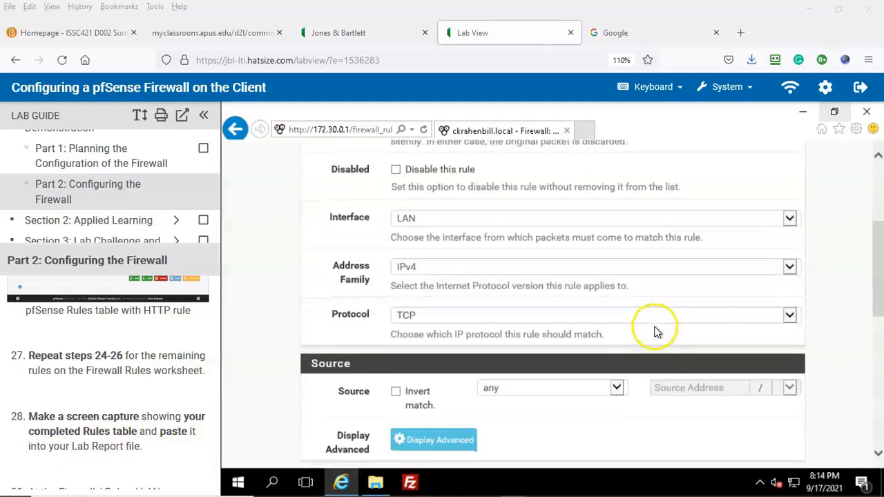
pyautogui.scroll(-1, 656, 332)
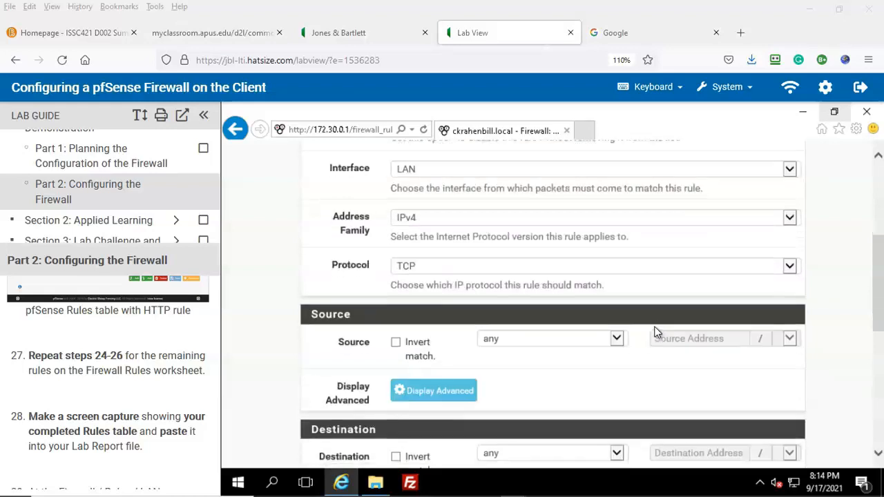
pyautogui.scroll(-2, 560, 374)
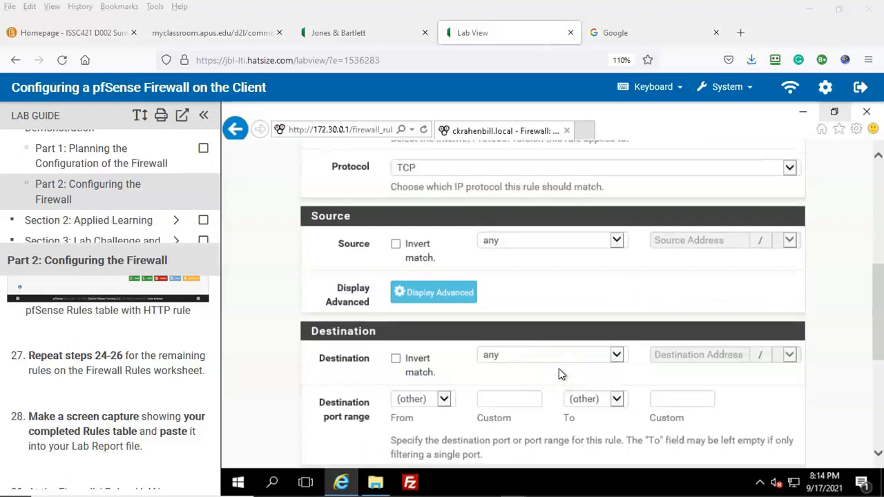
pyautogui.moveTo(705, 485)
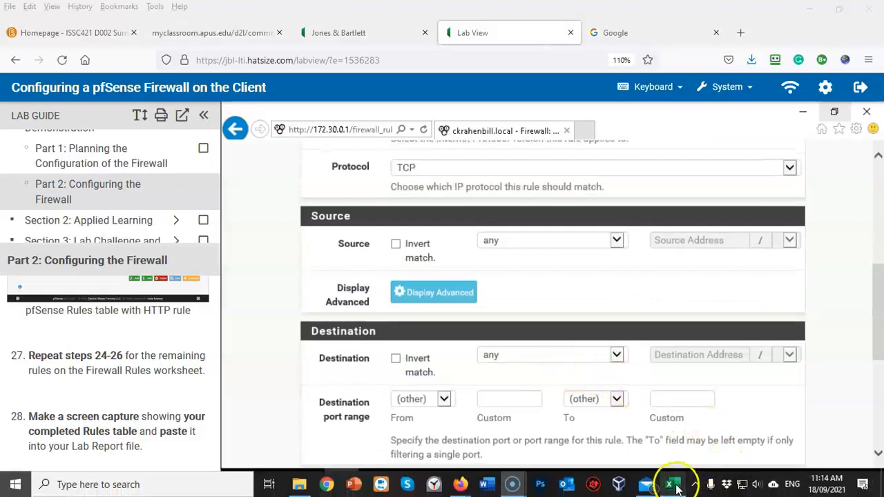
pyautogui.click(674, 486)
pyautogui.moveTo(745, 420); pyautogui.dragTo(661, 428)
pyautogui.click(239, 408)
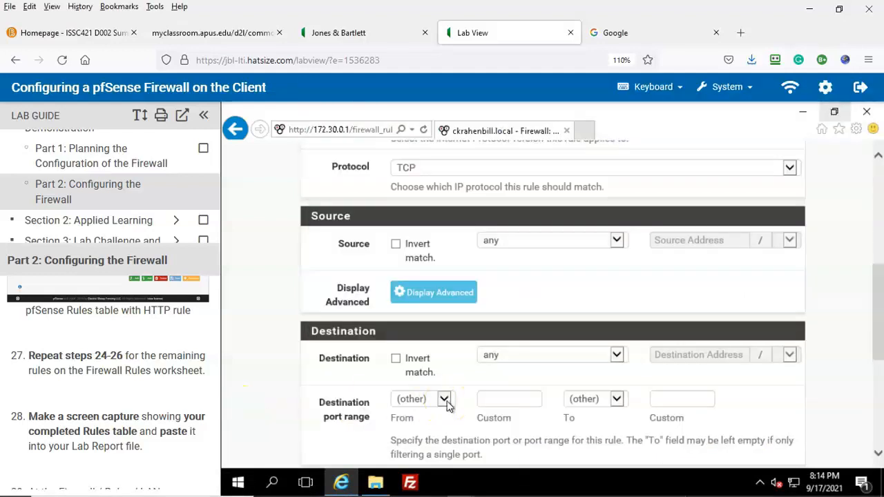
# Step: Set the destination port to SMTP (25), describe it as 'SMTP mail', and save
pyautogui.click(444, 400)
pyautogui.scroll(-1, 475, 324)
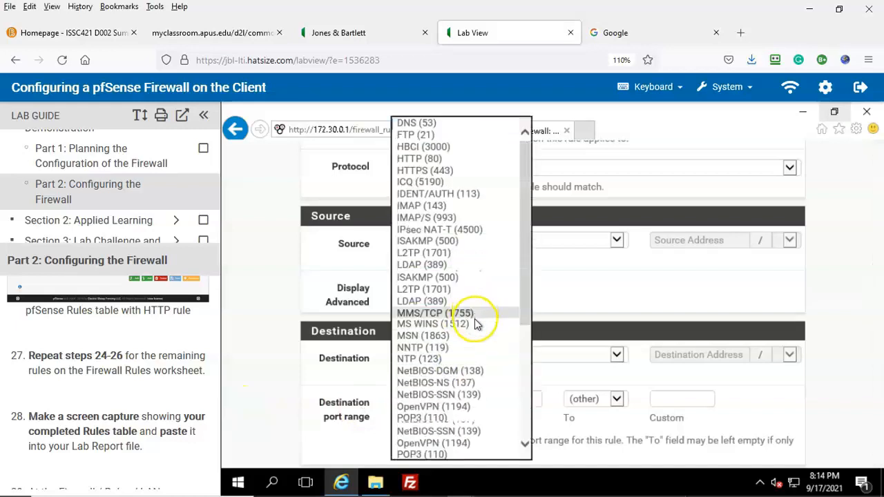
pyautogui.scroll(-2, 475, 324)
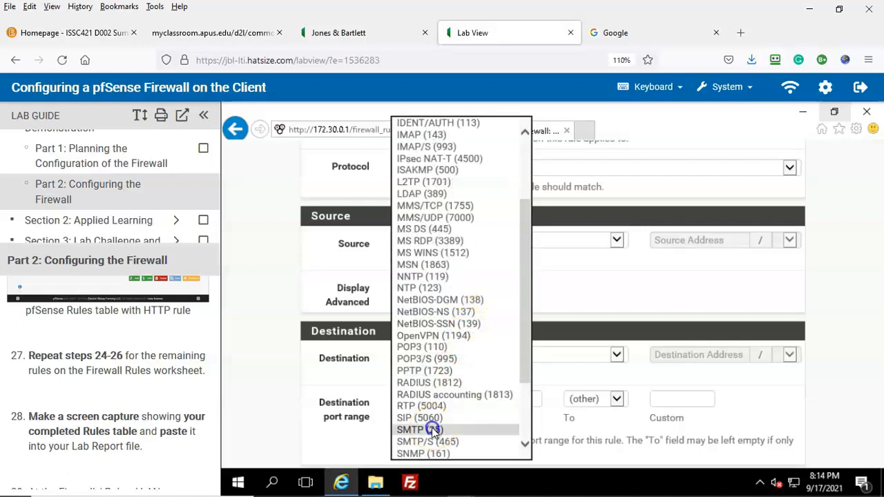
pyautogui.click(432, 430)
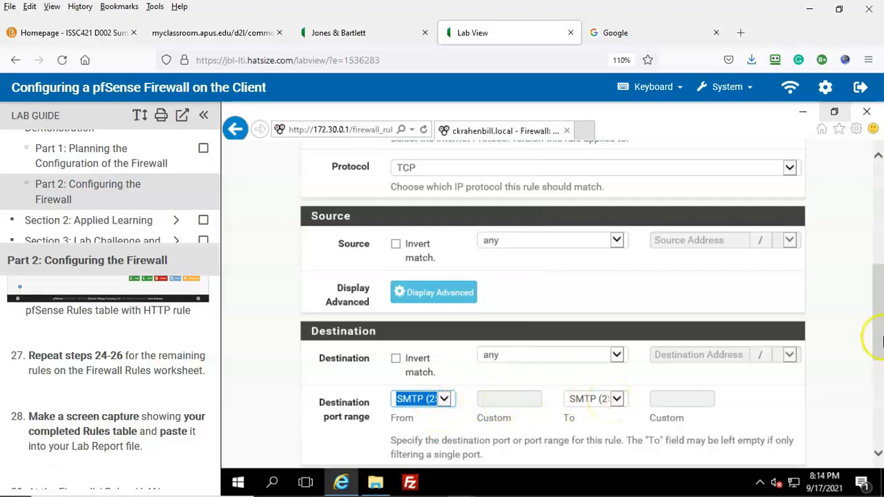
pyautogui.scroll(-4, 870, 338)
pyautogui.click(410, 343)
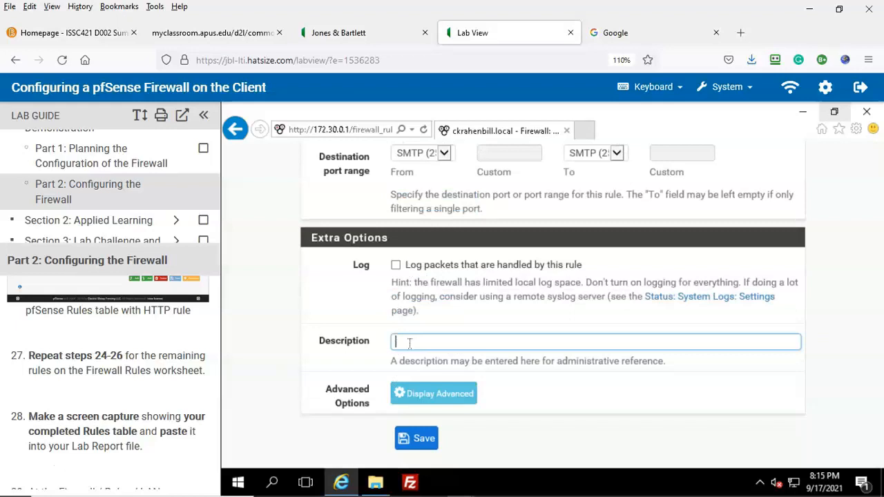
pyautogui.write('SMTP mail')
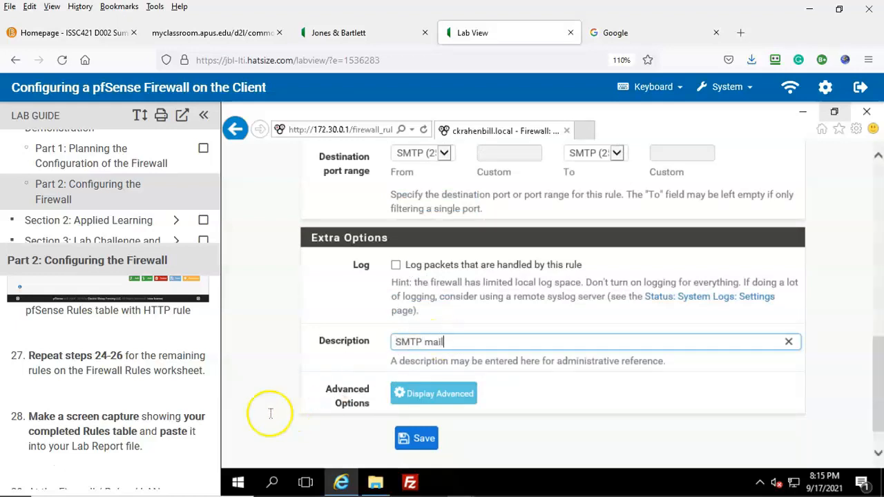
pyautogui.click(419, 437)
# Step: Apply the saved SMTP rule and add another rule at the end of the list
pyautogui.click(748, 264)
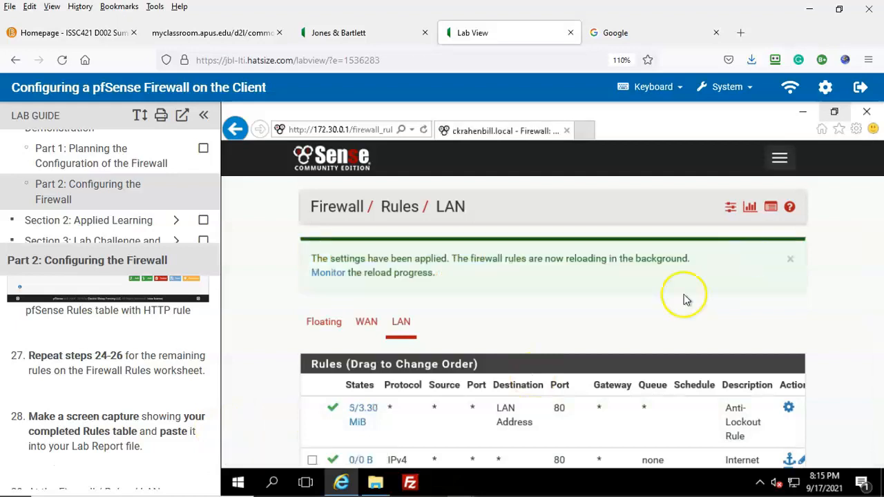
pyautogui.scroll(-5, 656, 307)
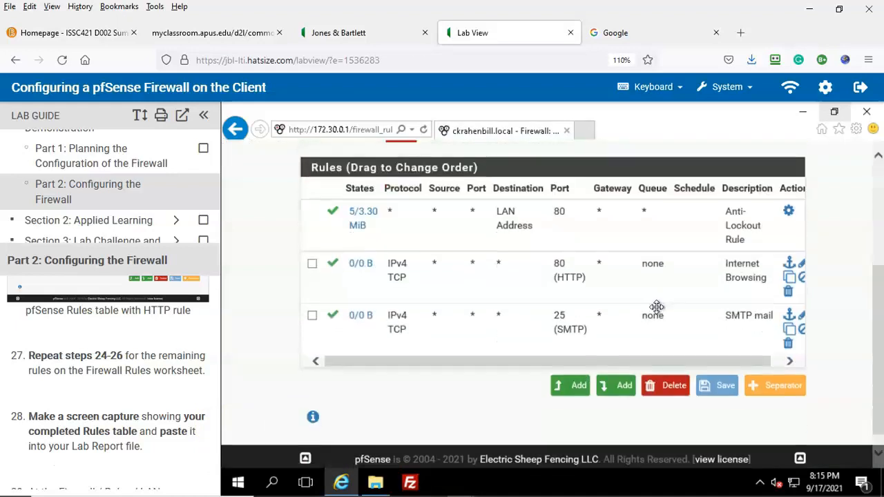
pyautogui.click(617, 388)
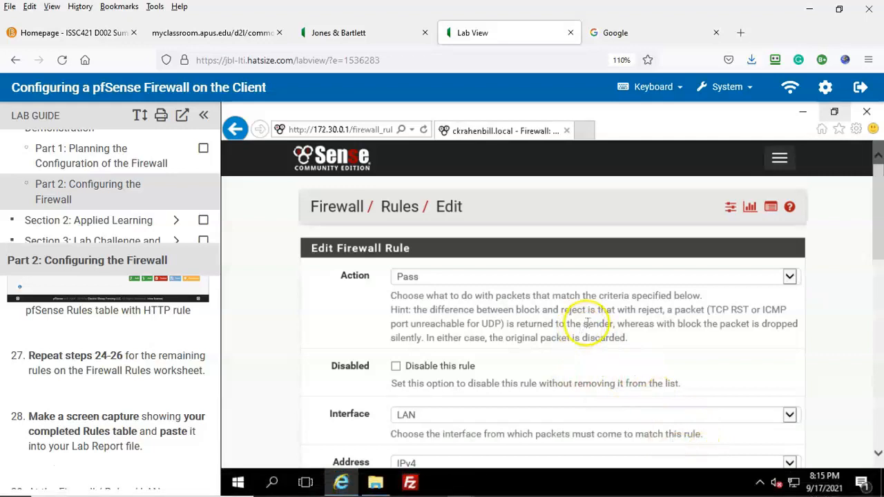
pyautogui.scroll(-1, 587, 325)
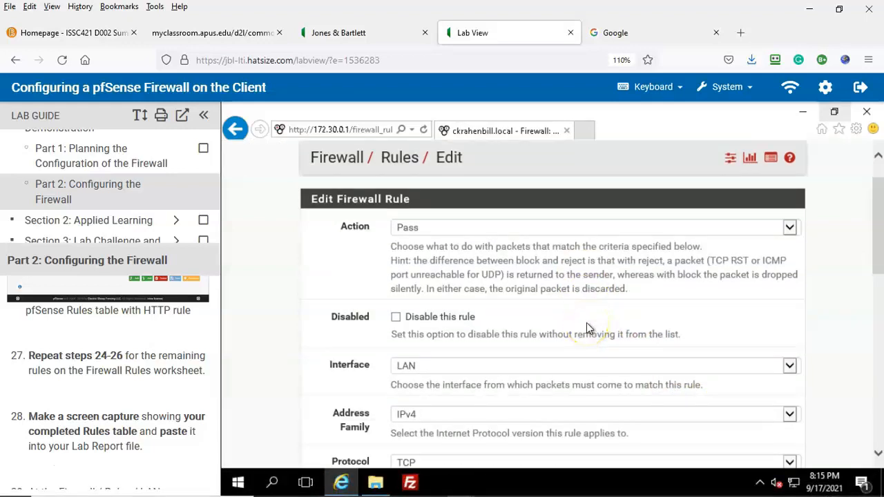
pyautogui.scroll(-2, 586, 322)
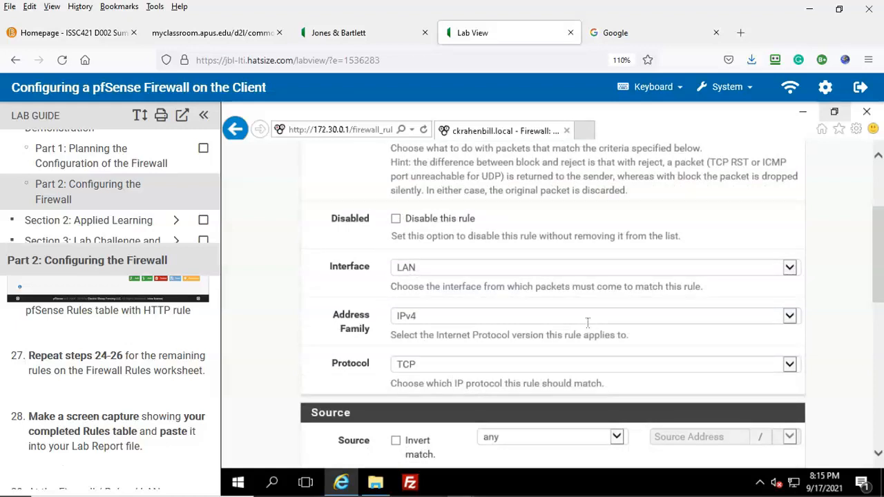
pyautogui.scroll(-2, 586, 322)
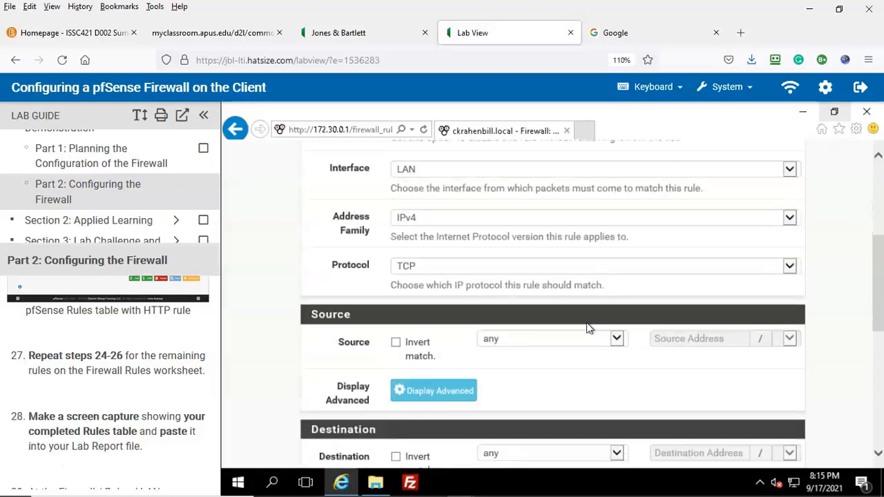
pyautogui.scroll(-1, 586, 322)
pyautogui.scroll(-1, 587, 323)
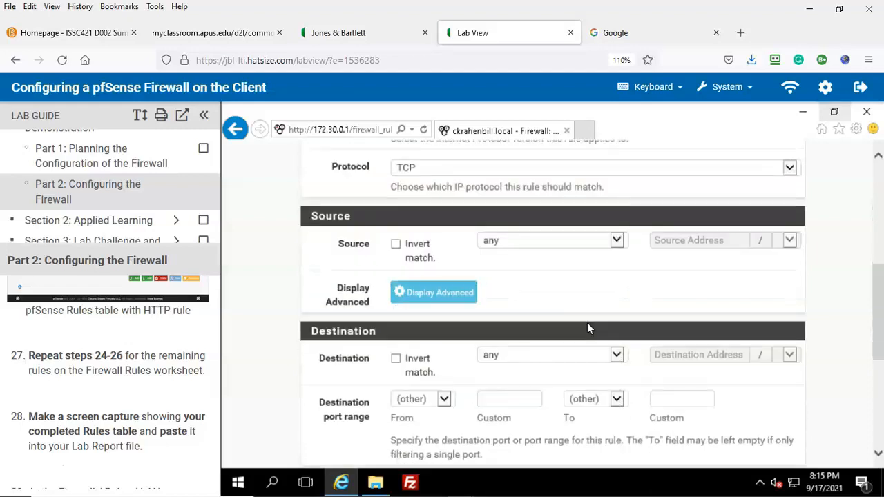
pyautogui.scroll(-1, 587, 323)
# Step: Set the destination port to FTP (21), describe it as 'File transfer', and save
pyautogui.click(444, 351)
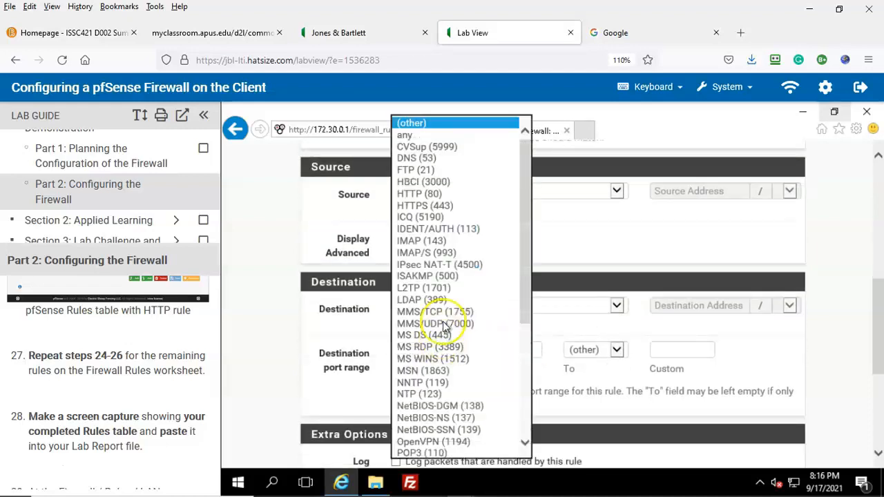
pyautogui.click(412, 170)
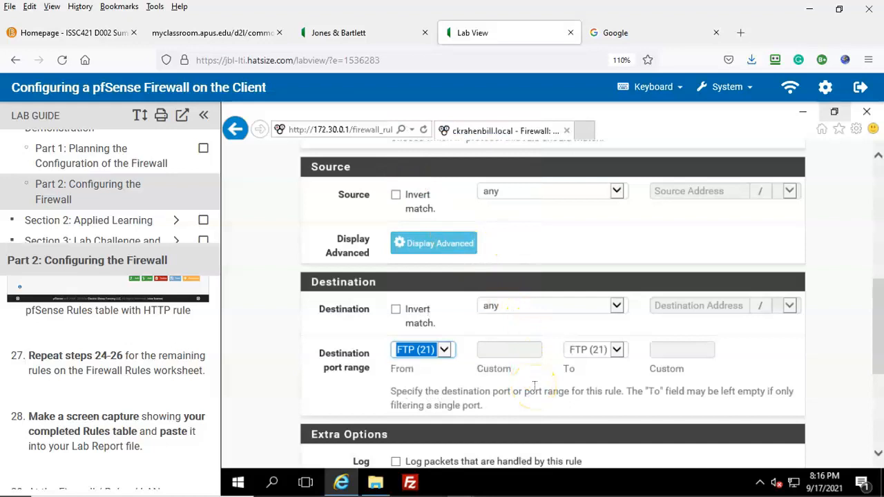
pyautogui.scroll(-5, 759, 361)
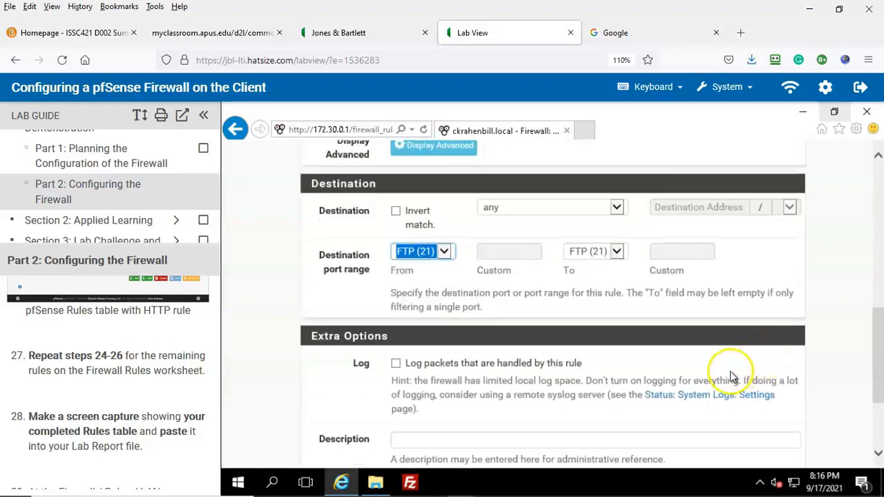
pyautogui.click(429, 341)
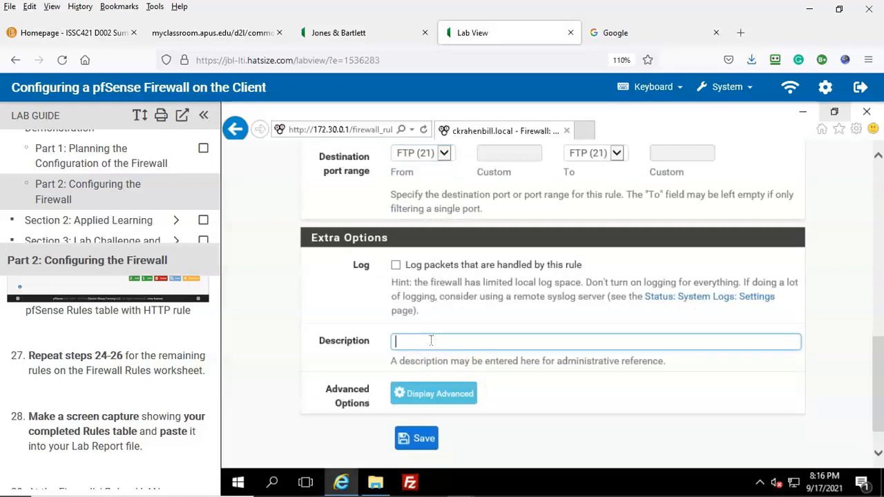
pyautogui.write('File transfer')
pyautogui.click(28, 466)
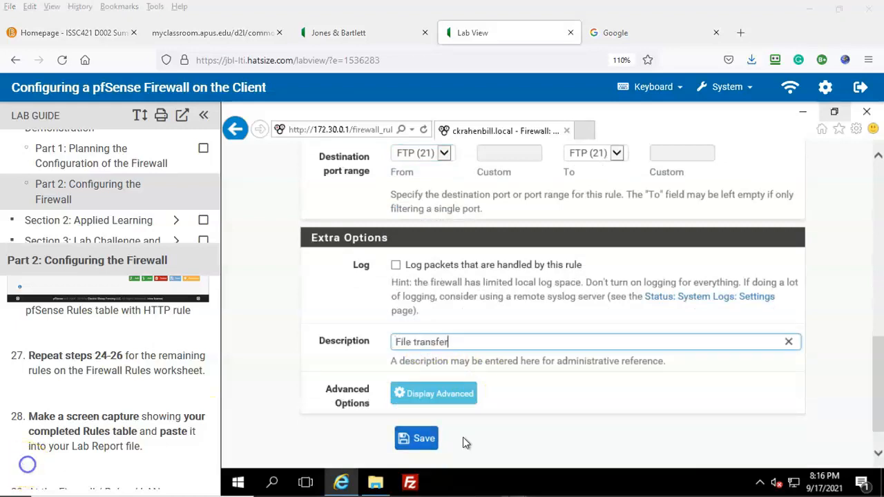
pyautogui.click(416, 439)
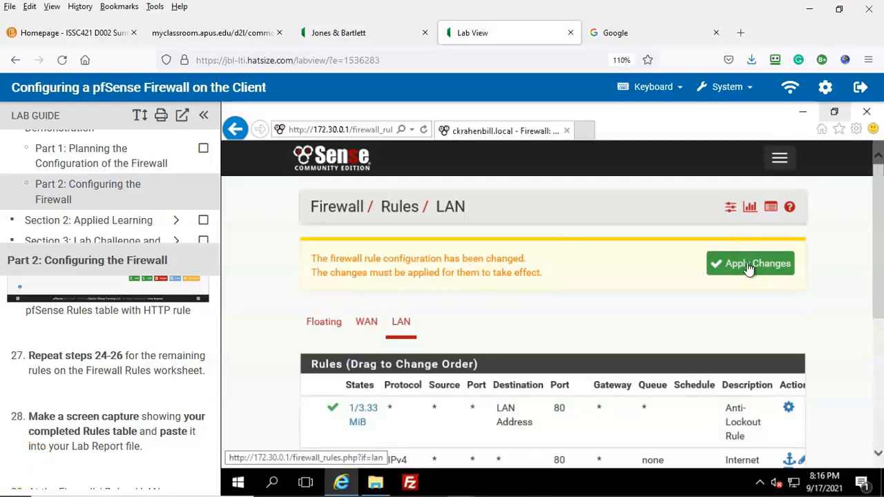
# Step: Apply the File transfer rule and scroll down to review the LAN rules table
pyautogui.click(750, 266)
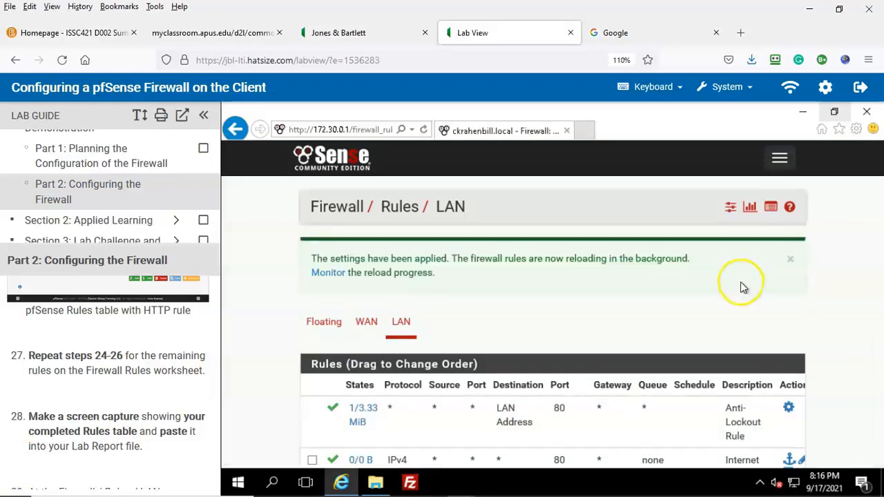
pyautogui.scroll(-3, 742, 286)
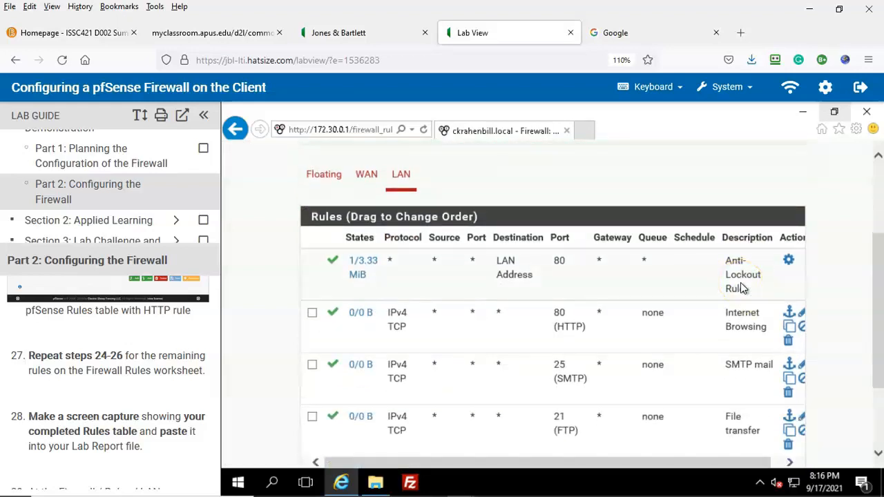
pyautogui.click(25, 474)
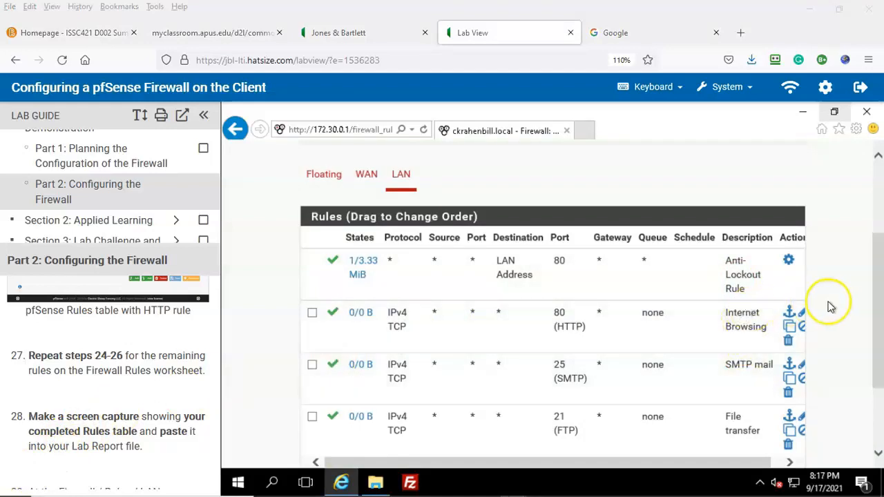
pyautogui.scroll(-3, 832, 306)
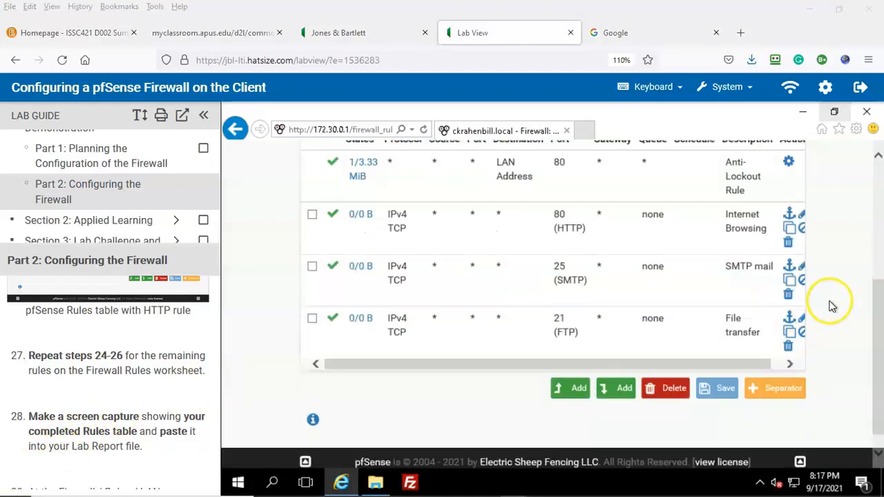
# Step: Add another rule at the list's end with destination port DNS (53)
pyautogui.click(614, 393)
pyautogui.scroll(-2, 624, 297)
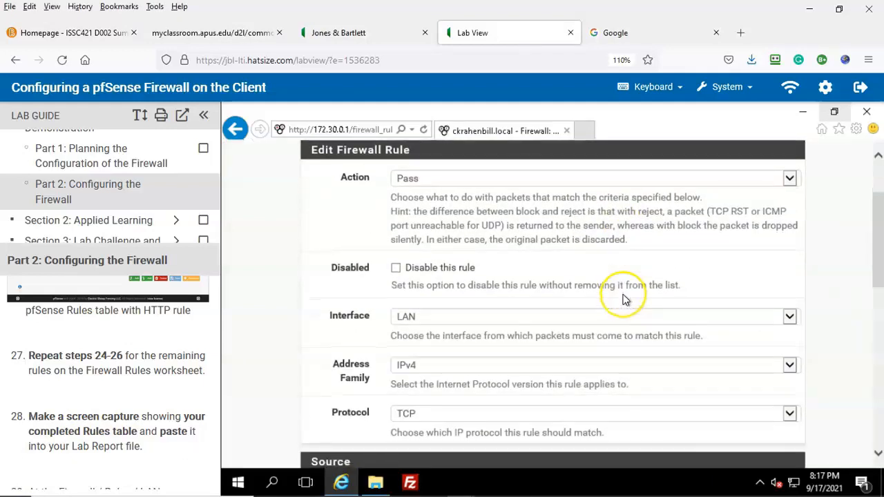
pyautogui.scroll(-2, 624, 299)
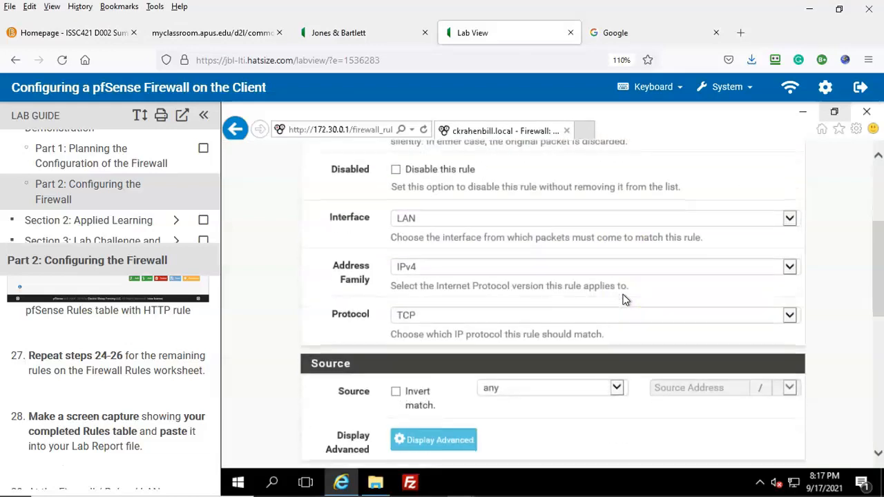
pyautogui.scroll(-1, 623, 299)
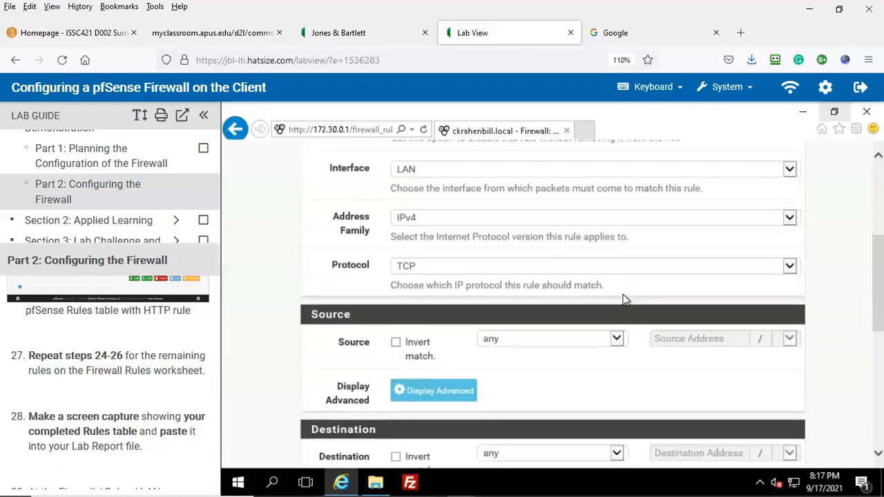
pyautogui.scroll(-2, 622, 294)
pyautogui.scroll(-1, 598, 294)
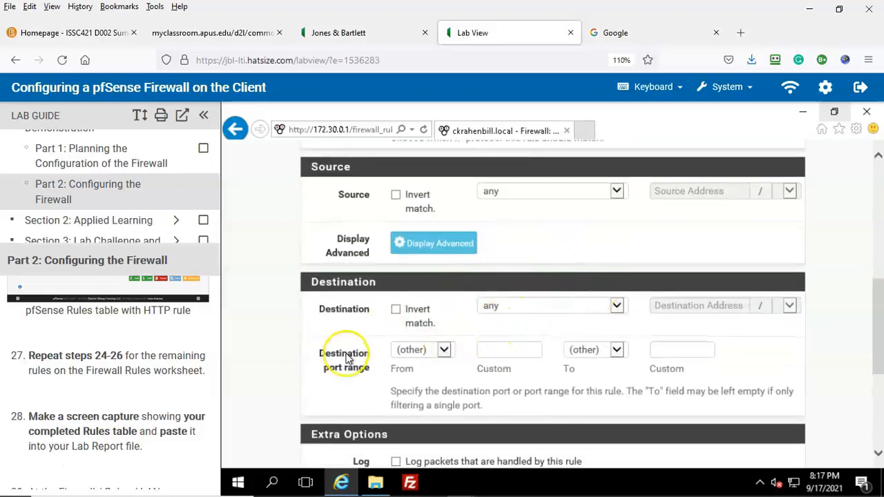
pyautogui.click(444, 349)
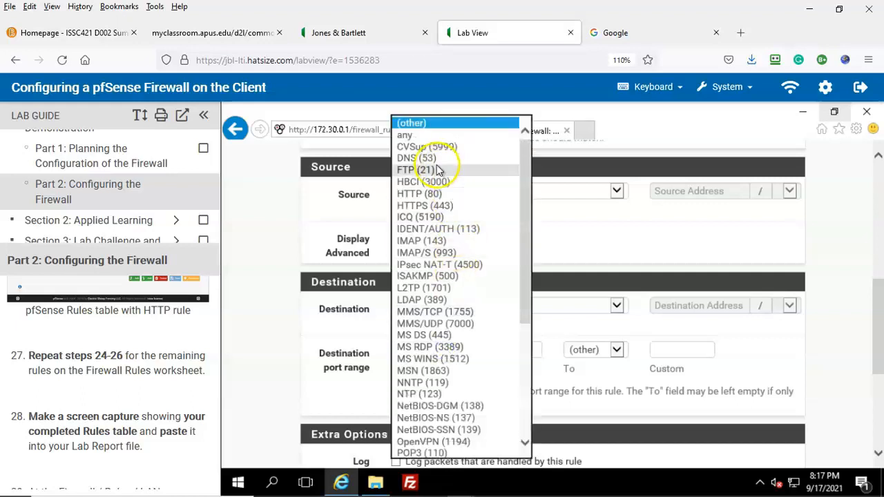
pyautogui.click(428, 158)
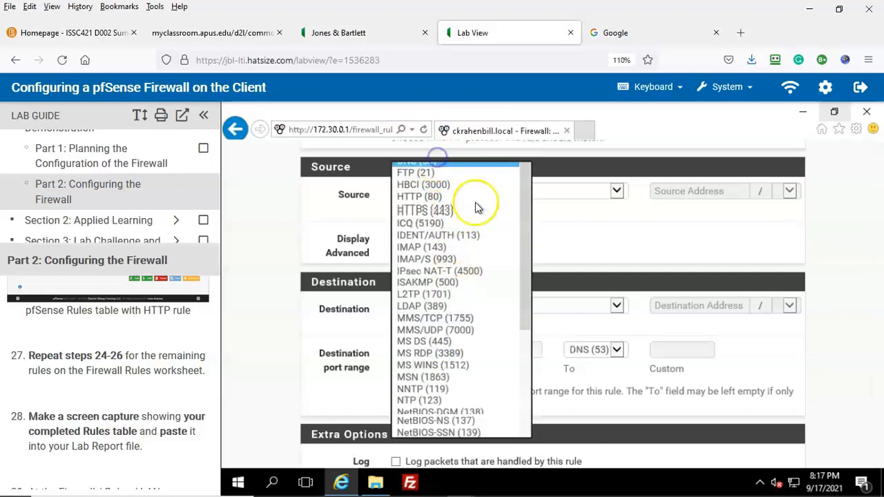
# Step: Describe the rule as 'DNS', save it, and apply the changes
pyautogui.scroll(-3, 777, 331)
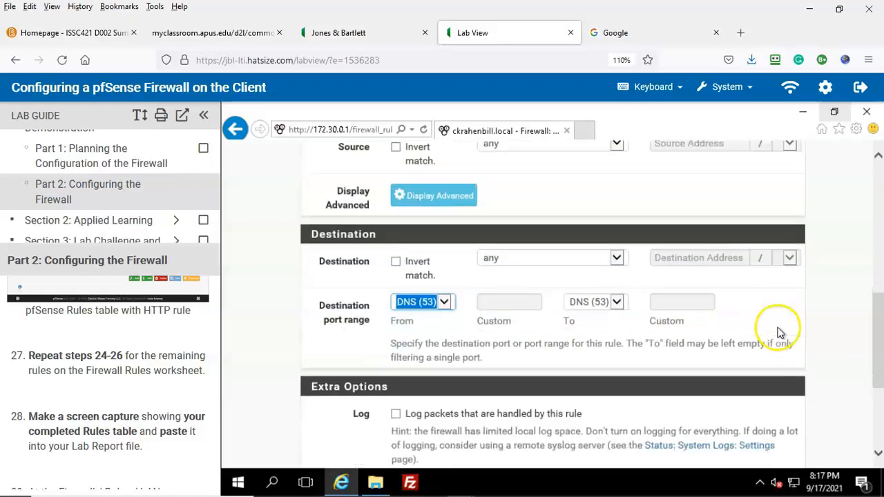
pyautogui.scroll(-3, 777, 331)
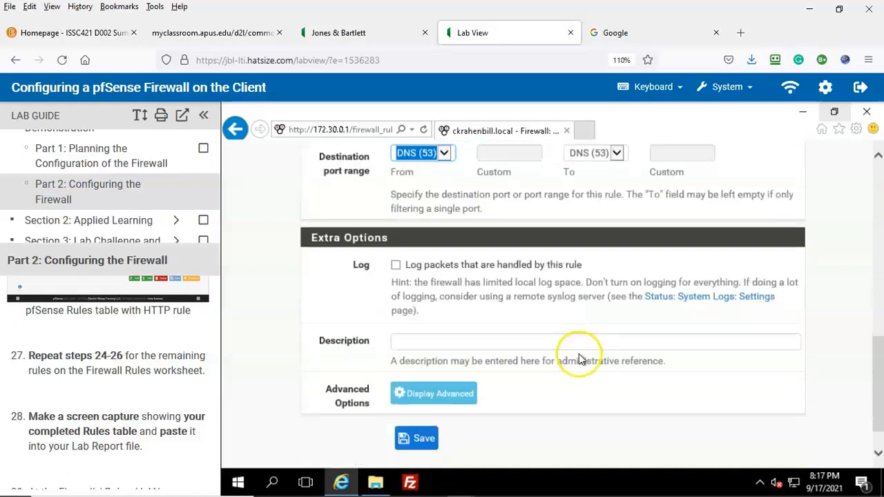
pyautogui.click(414, 340)
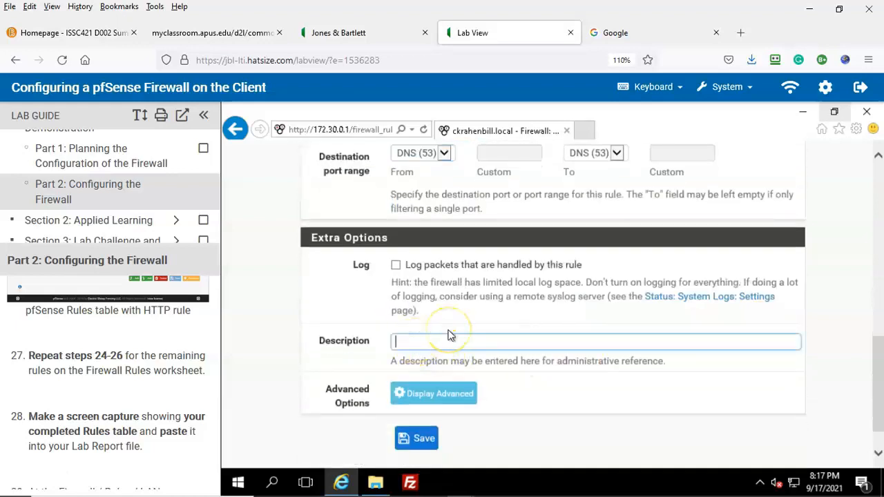
pyautogui.write('DNS')
pyautogui.click(416, 438)
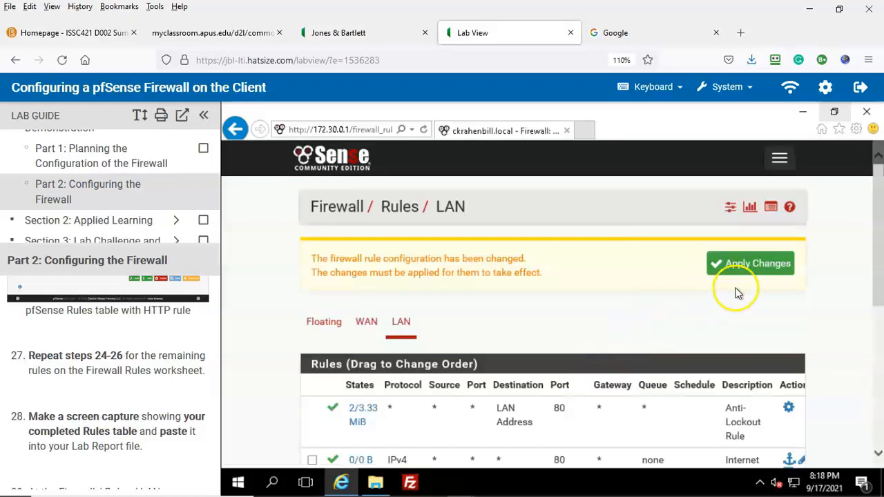
pyautogui.click(752, 268)
pyautogui.click(754, 266)
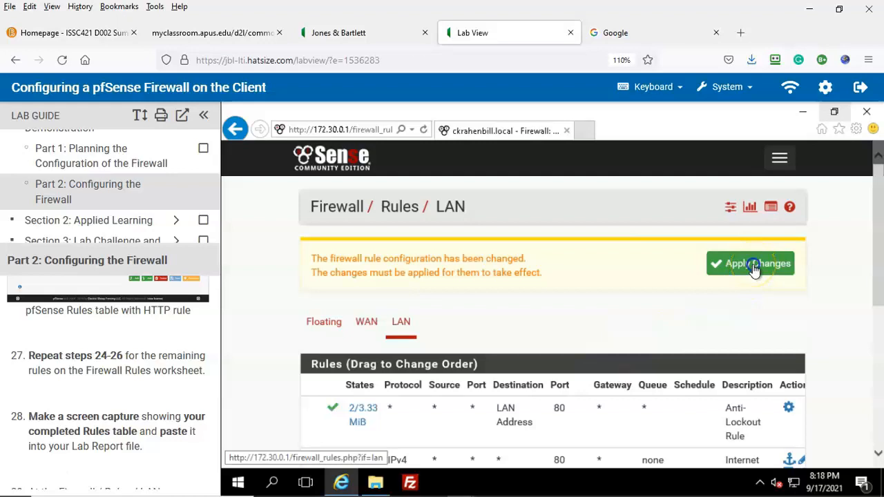
# Step: Check the ICMP rule in row 7 of PFSENSE-FW-PLANNER, then scroll the pfSense LAN rules
pyautogui.click(29, 468)
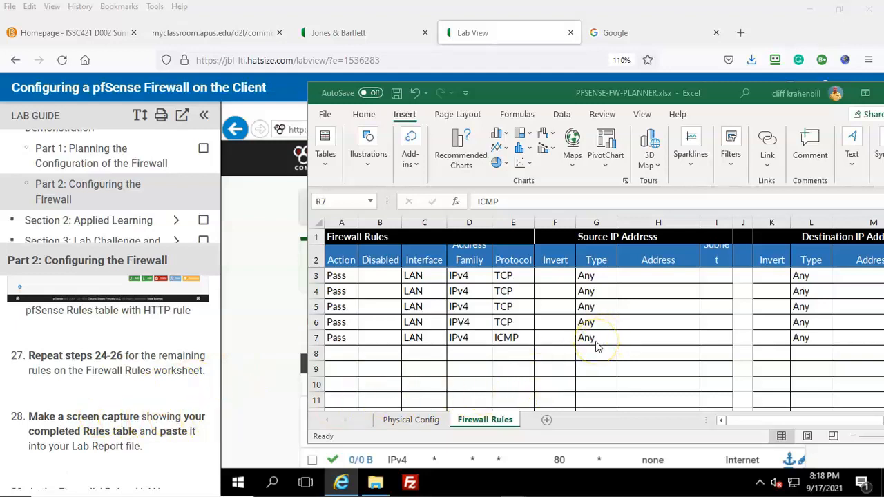
pyautogui.click(31, 478)
pyautogui.scroll(-4, 699, 309)
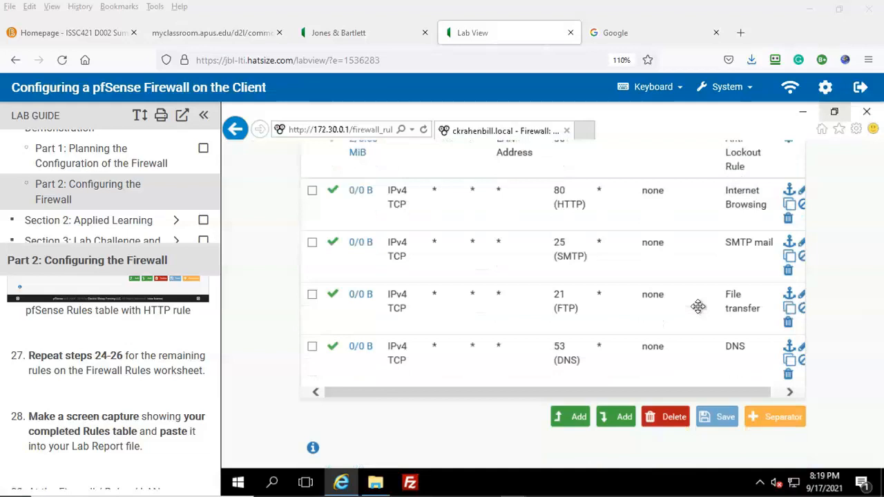
pyautogui.scroll(-1, 697, 306)
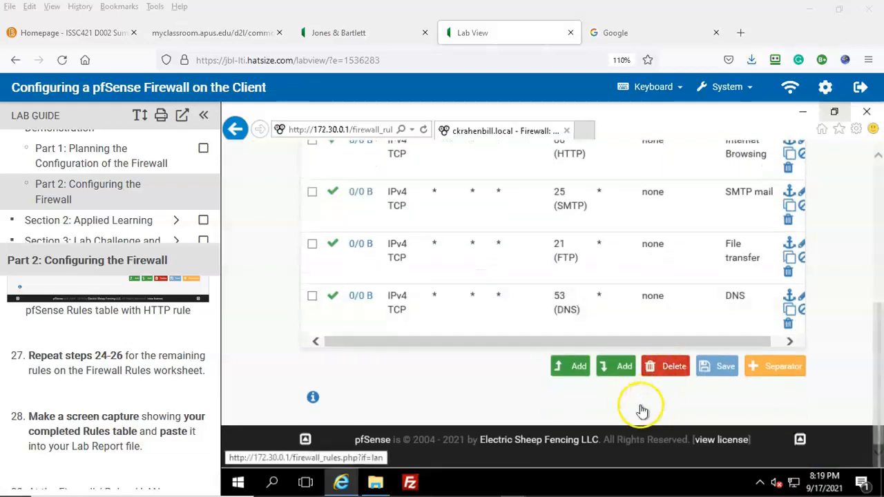
# Step: Add a new rule at the list's end with protocol set to ICMP
pyautogui.click(623, 371)
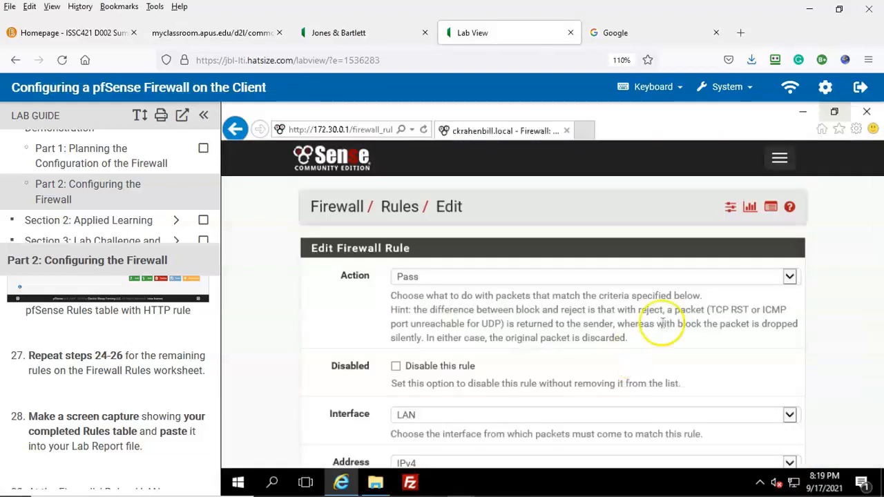
pyautogui.scroll(-2, 662, 328)
pyautogui.scroll(-2, 661, 322)
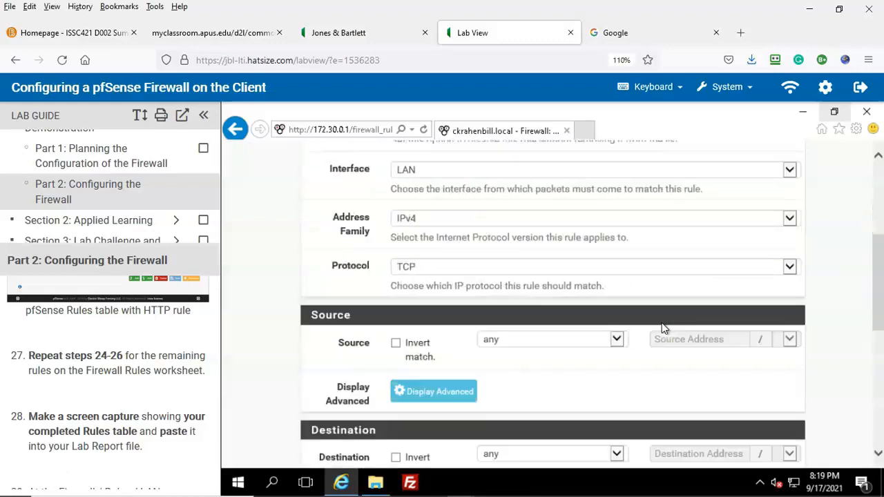
pyautogui.click(526, 270)
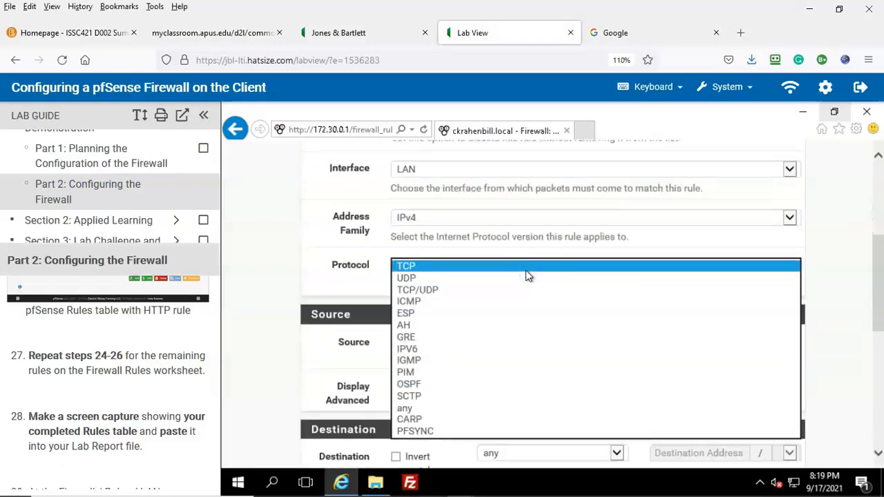
pyautogui.click(422, 301)
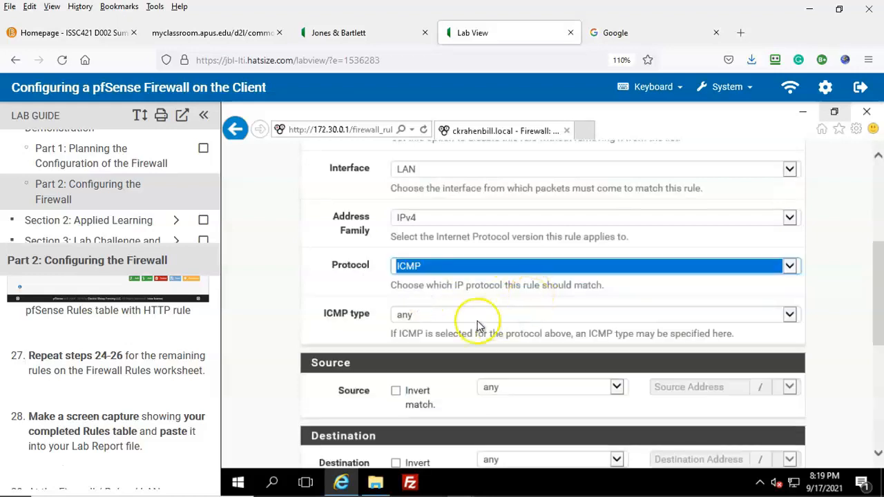
# Step: Describe the rule as 'Allow ICMP' and save it
pyautogui.scroll(-2, 534, 384)
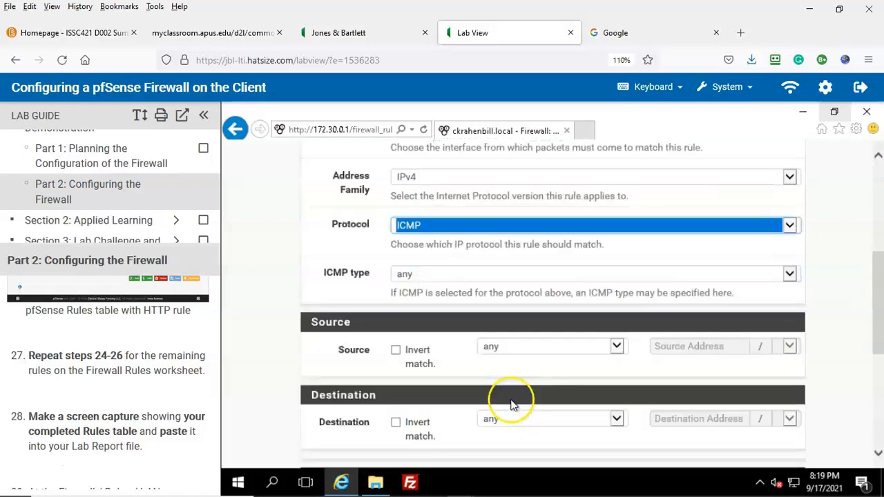
pyautogui.scroll(-2, 504, 373)
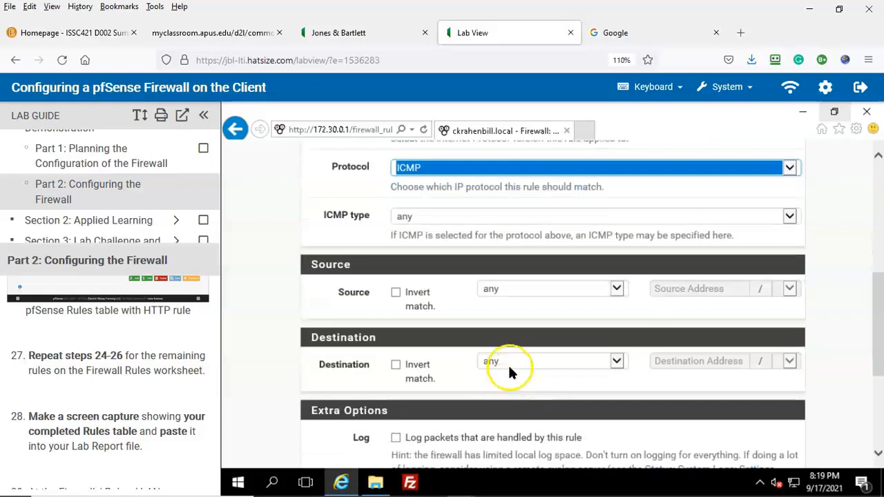
pyautogui.scroll(-2, 509, 369)
pyautogui.scroll(-3, 509, 348)
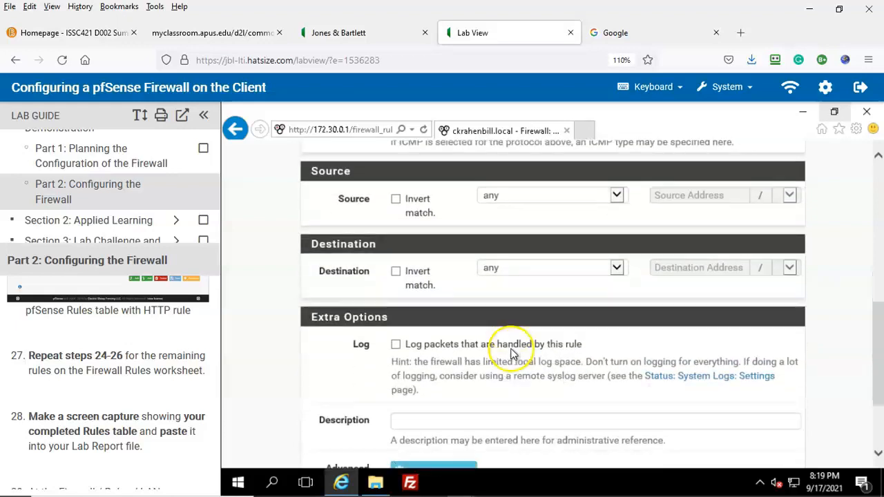
pyautogui.click(417, 366)
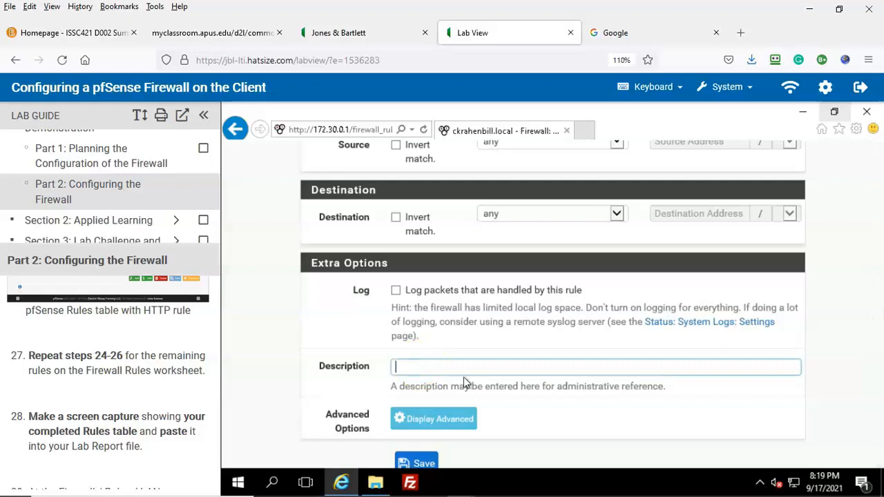
pyautogui.write('Allow ICMP')
pyautogui.scroll(-1, 483, 393)
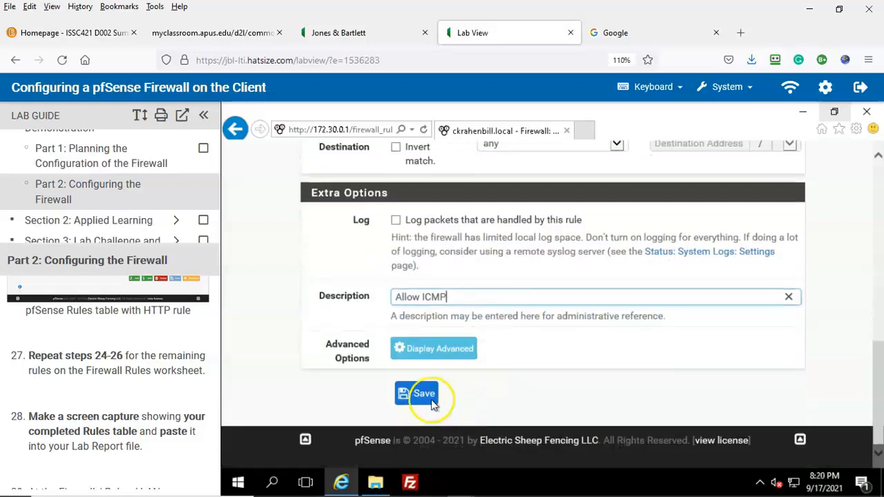
pyautogui.click(421, 396)
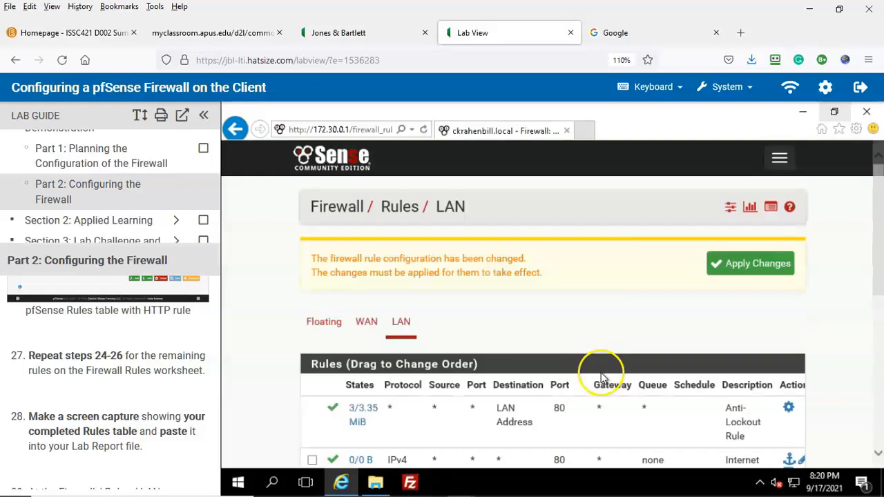
# Step: Apply the HTTP, SMTP, FTP, DNS and ICMP LAN pass rules, review the table, and close pfSense
pyautogui.click(757, 267)
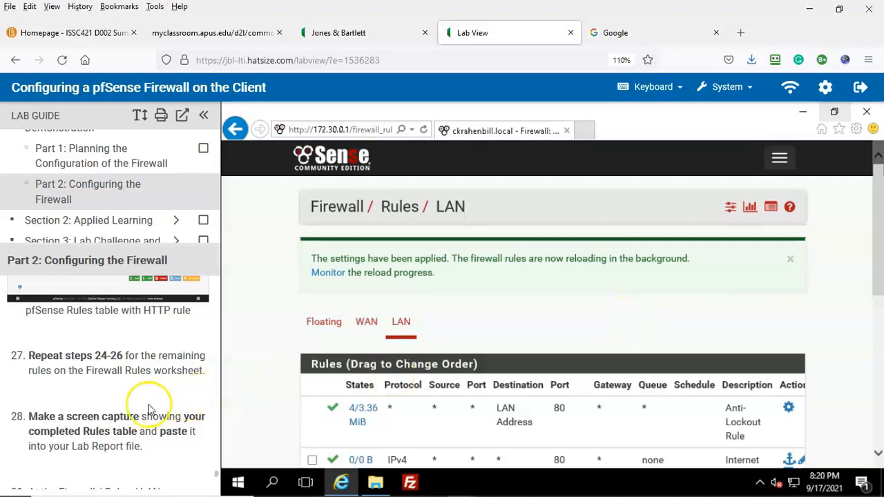
pyautogui.scroll(-2, 150, 410)
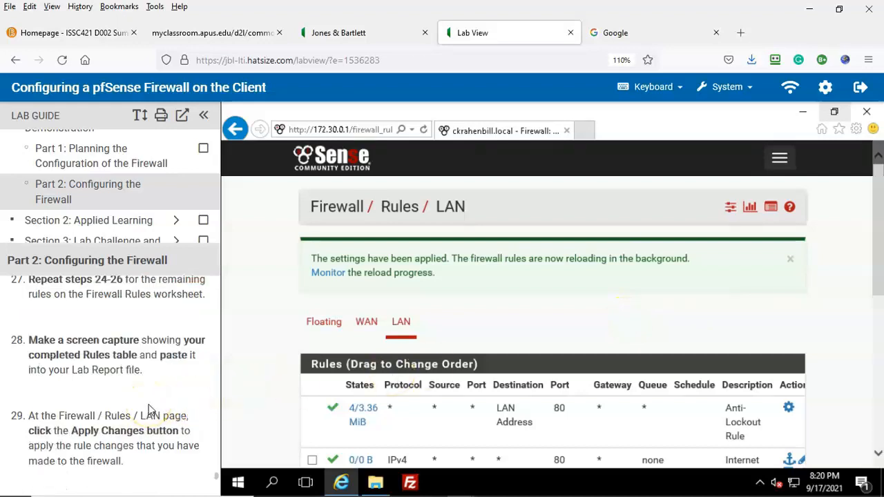
pyautogui.click(168, 409)
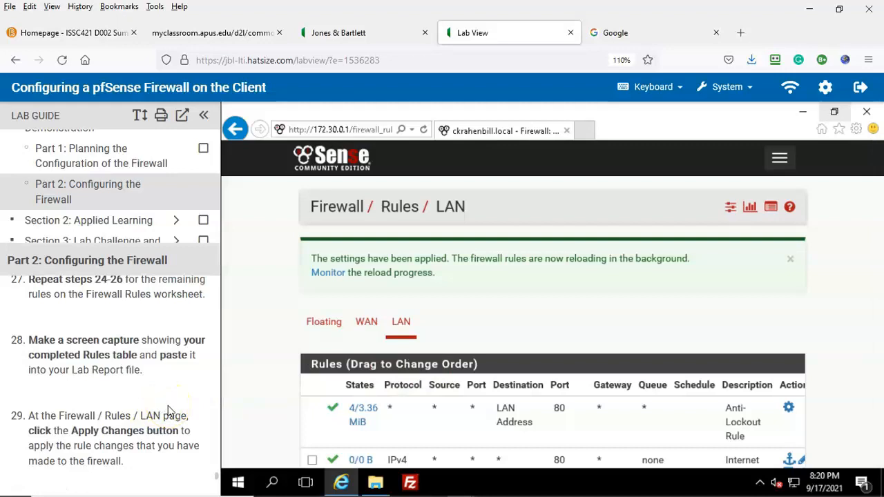
pyautogui.scroll(-2, 638, 312)
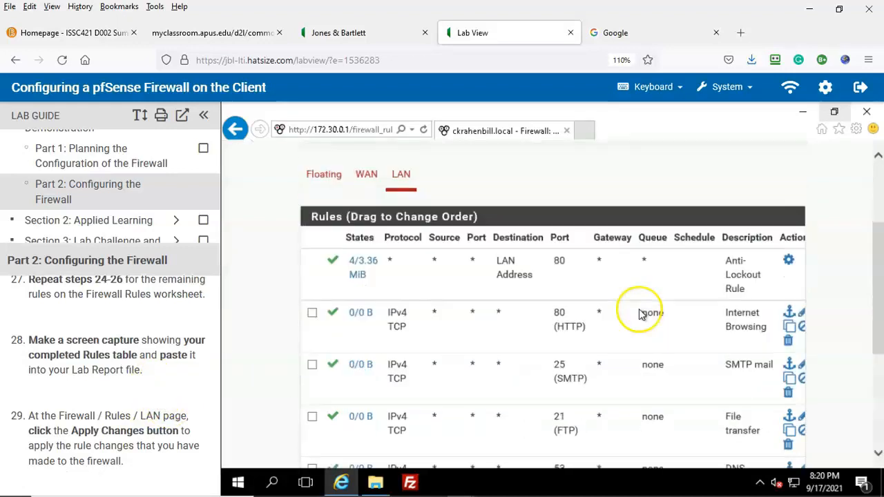
pyautogui.scroll(-1, 640, 314)
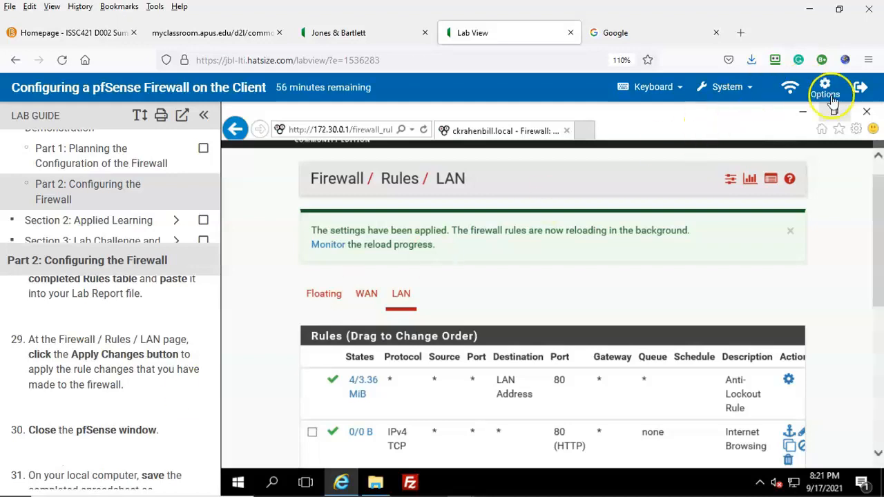
pyautogui.click(867, 111)
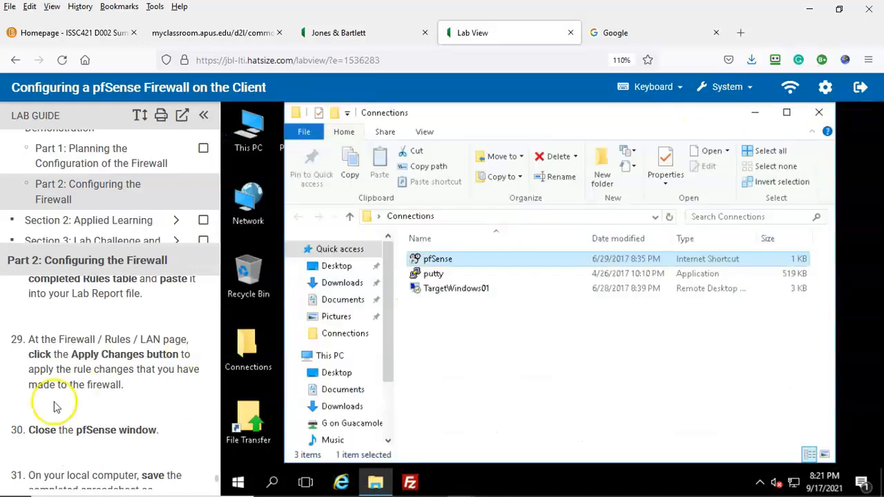